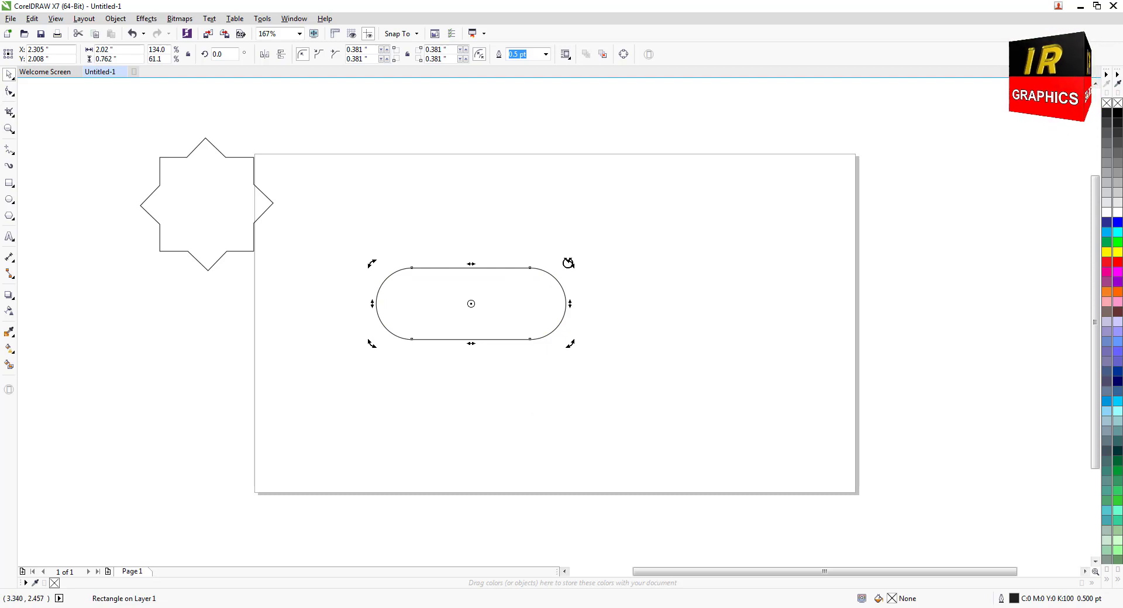
Step: Rotate the rounded rectangle about 90° to vertical and add a horizontal rotated copy on the same centre, forming a cross
left_click_drag(568, 263, 499, 377)
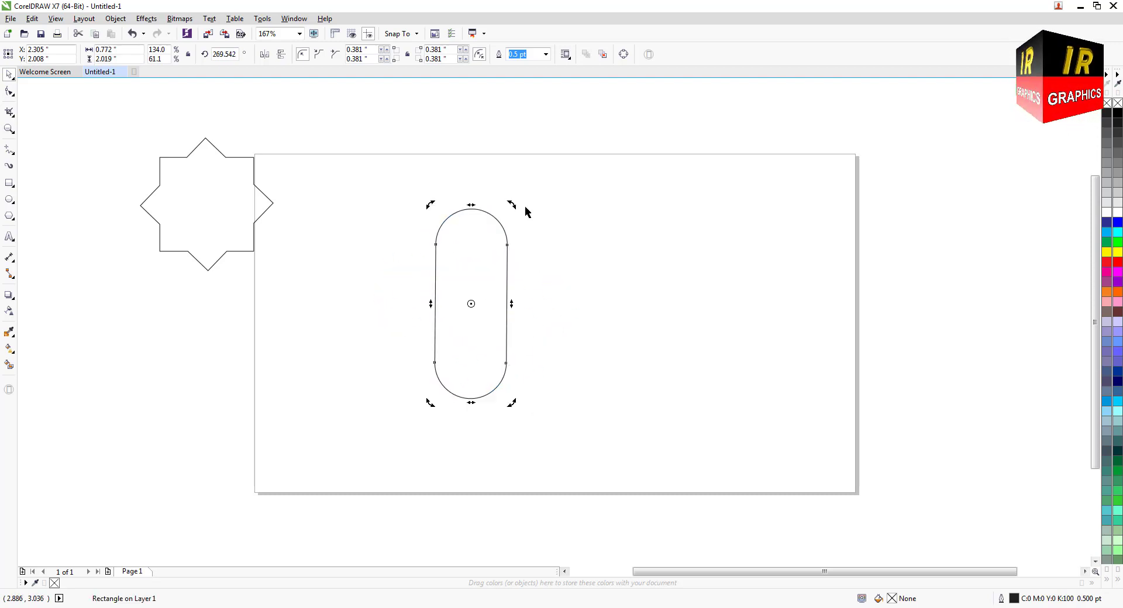
left_click_drag(510, 205, 552, 334)
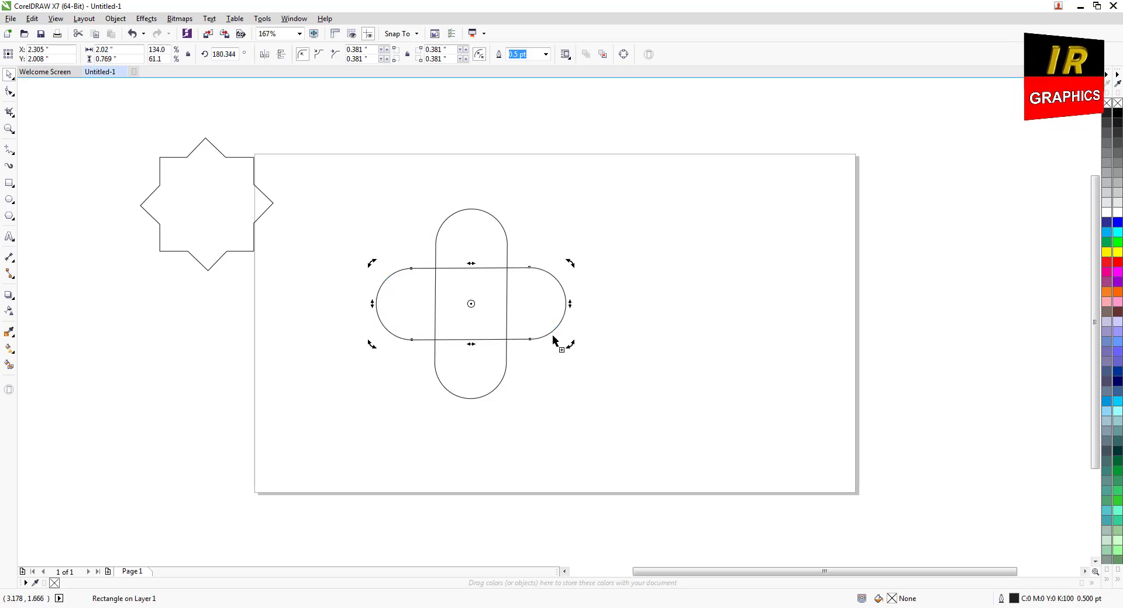
left_click(640, 304)
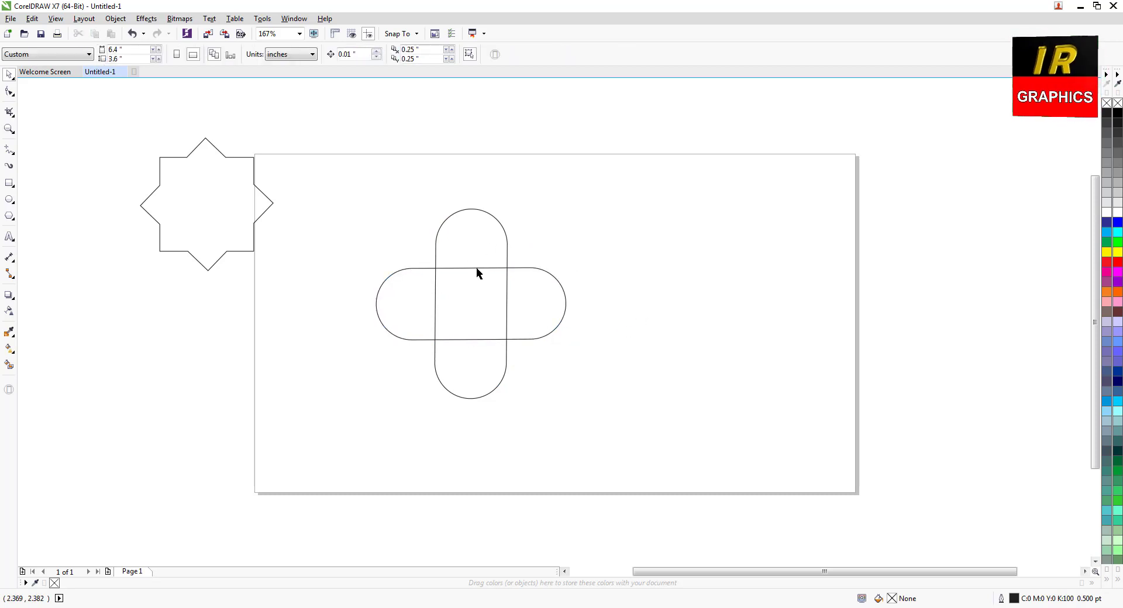
left_click(475, 268)
left_click(450, 215, "shift")
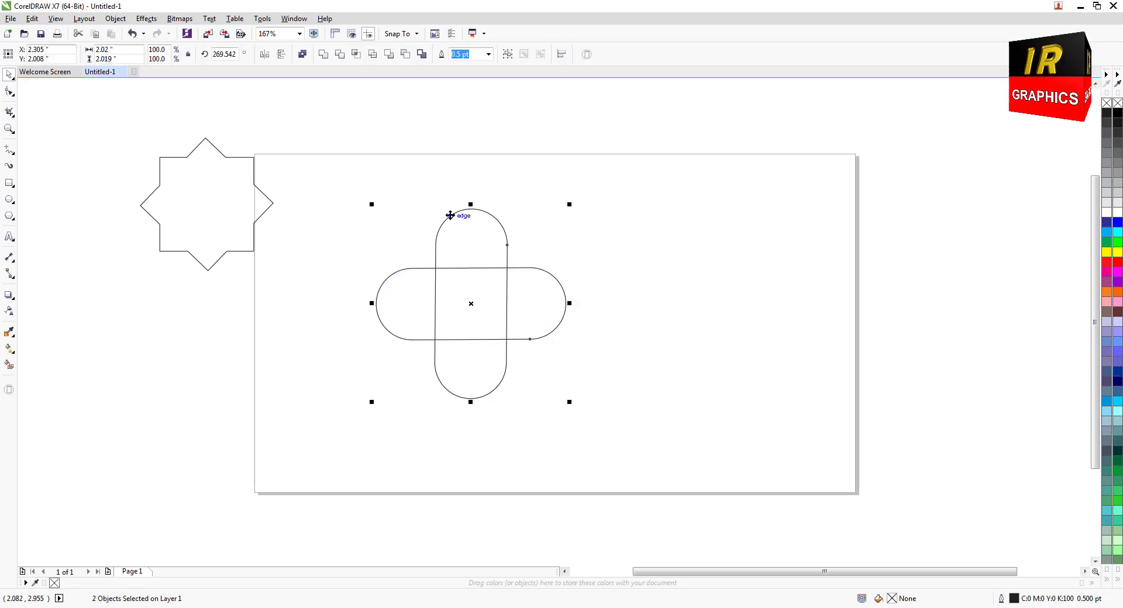
left_click(324, 272)
Step: Draw a rectangle over the middle of the cross and set its width and height to 1 inch
left_click(9, 183)
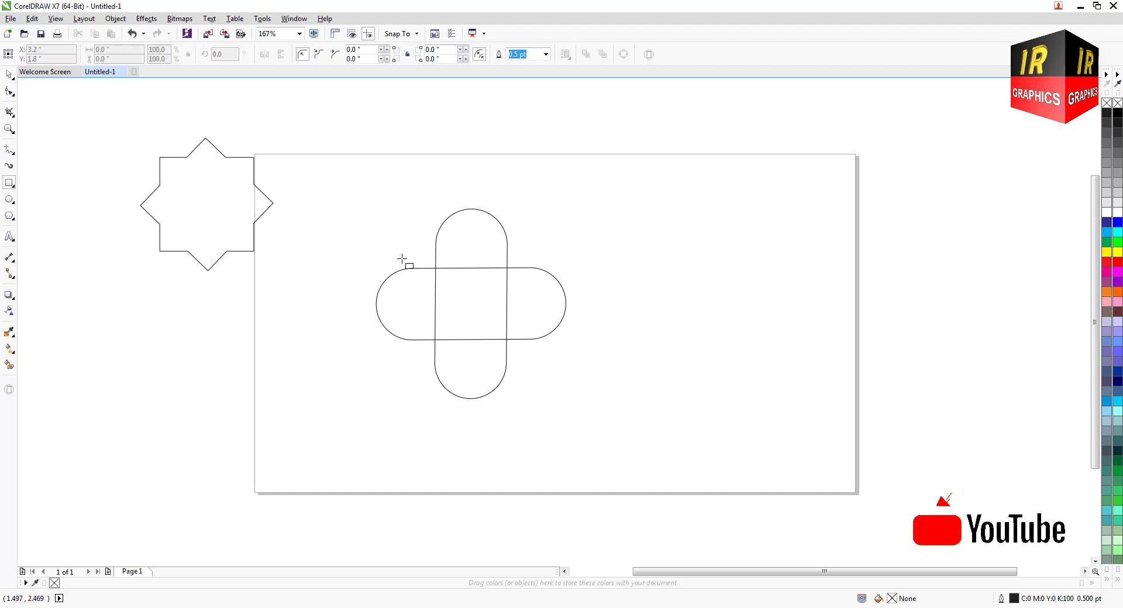
left_click_drag(407, 249, 529, 363)
left_click(110, 50)
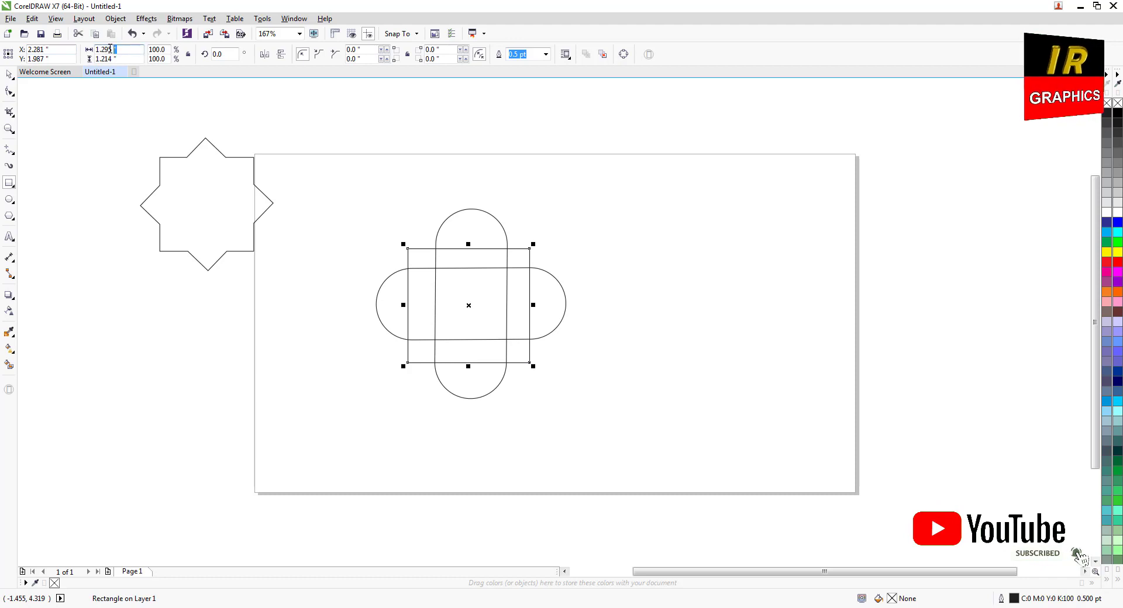
type("1")
left_click(100, 59)
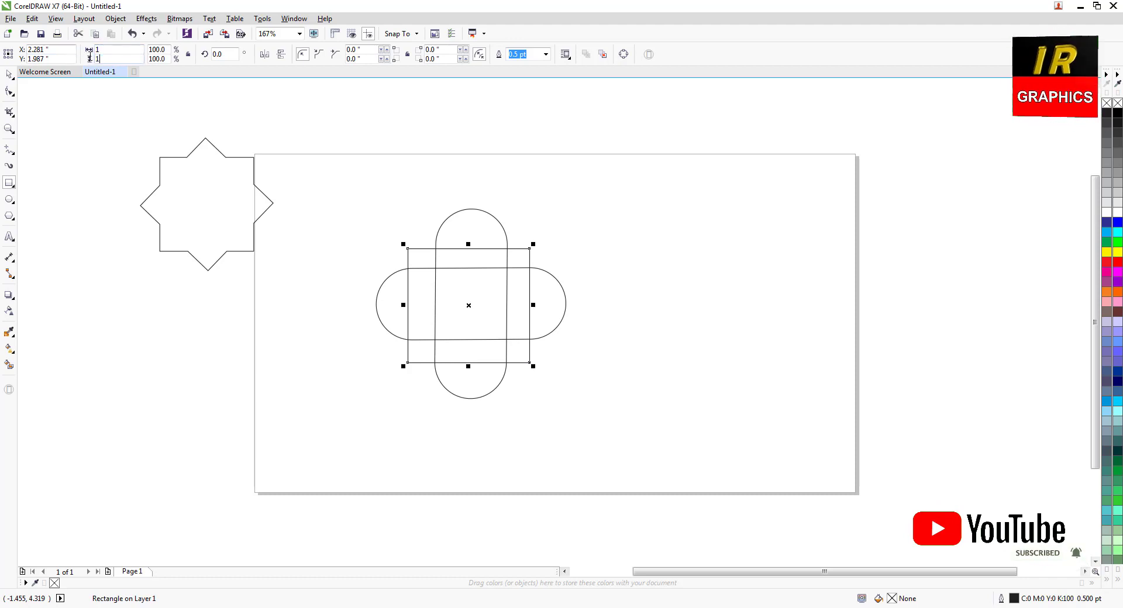
type("1")
key("Return")
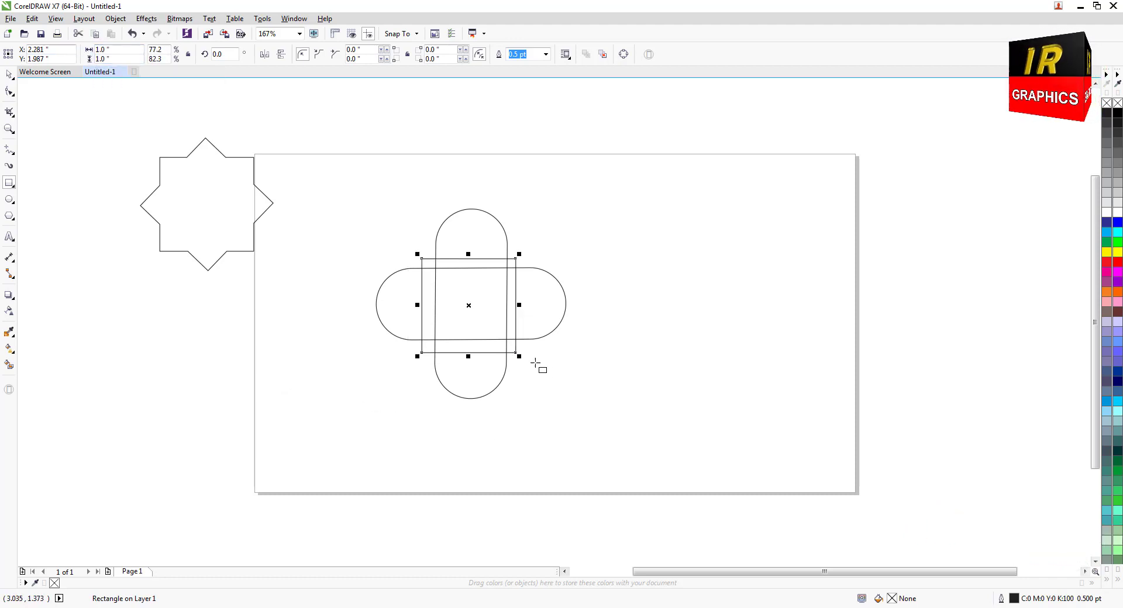
Step: Enlarge the square proportionally from its centre to about 1.295 inches and centre it horizontally on the vertical rounded shape
left_click_drag(517, 357, 532, 377)
left_click(7, 75)
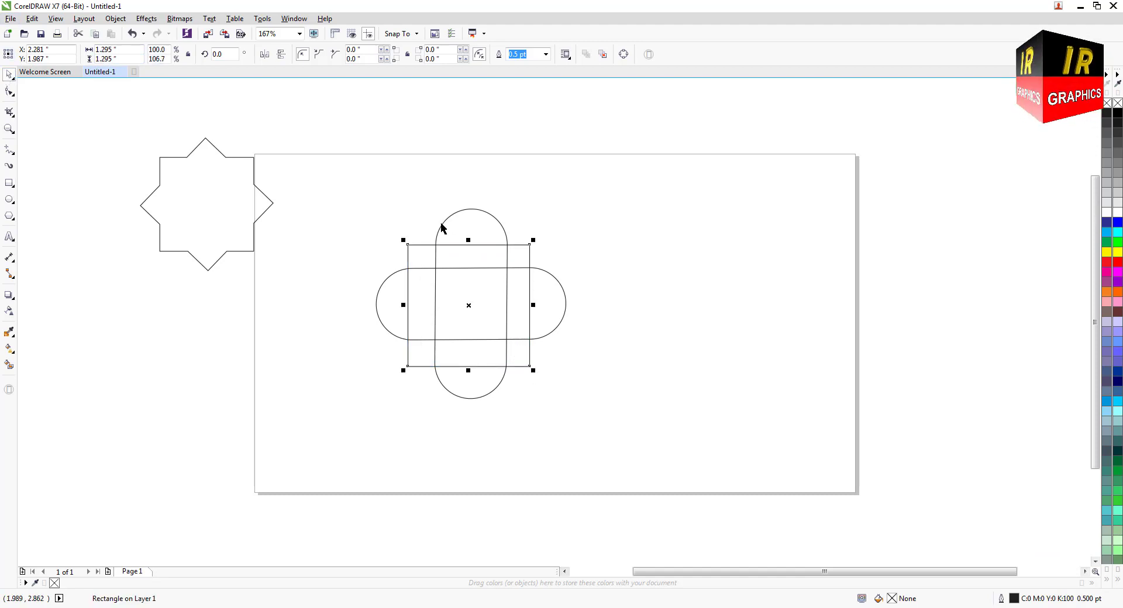
left_click(441, 224, "shift")
key("Right")
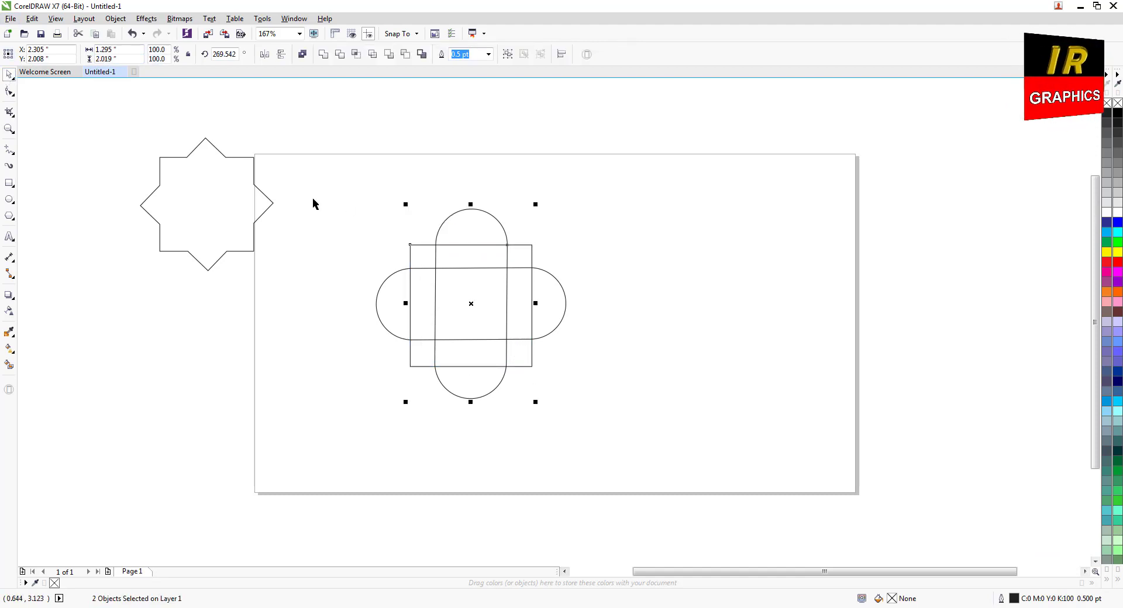
Step: Weld the square and both rounded shapes into one outline, and place it at about 1.406 inches wide off the page below the star
left_click_drag(345, 171, 594, 433)
left_click(323, 54)
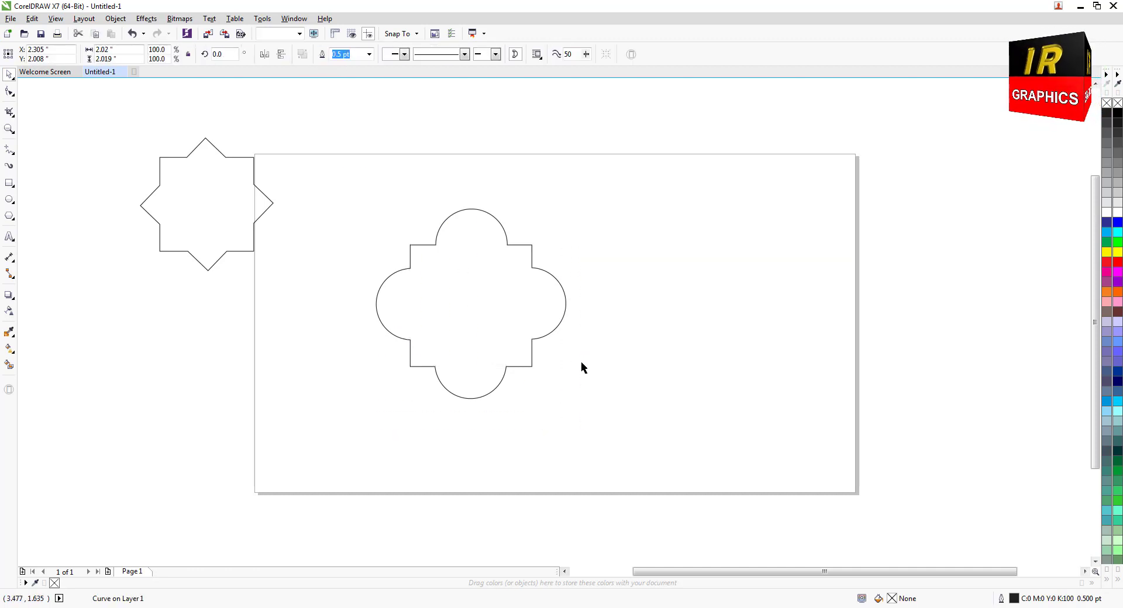
left_click_drag(571, 407, 540, 377)
left_click_drag(471, 304, 167, 322)
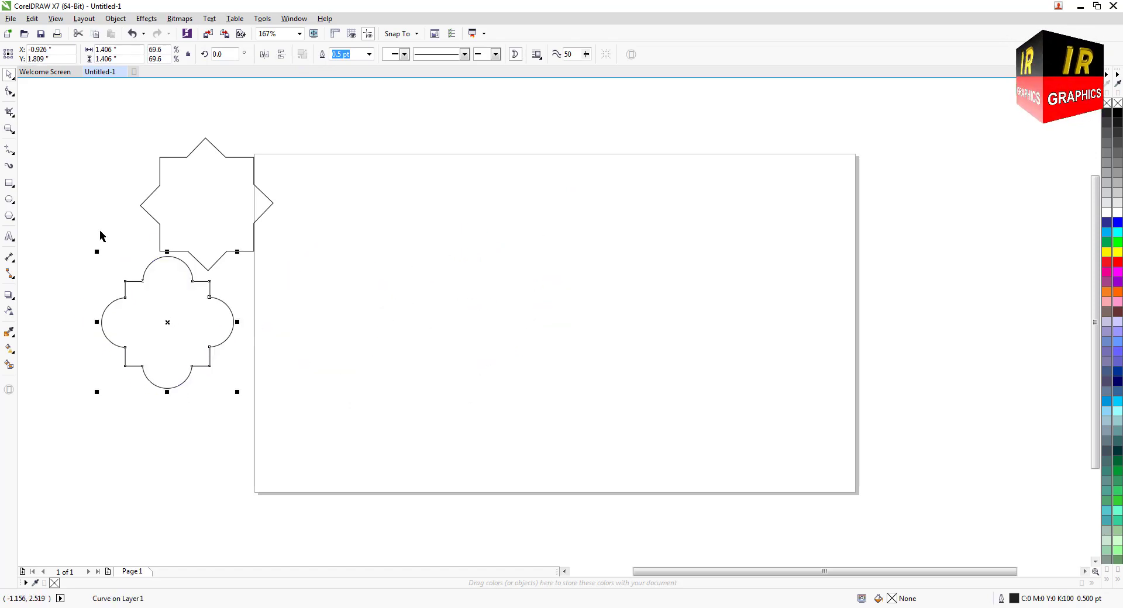
Step: Draw a rectangle about 1.68 by 0.735 inches on the page and fully round its corners
left_click(9, 183)
left_click_drag(451, 271, 609, 340)
key("F10")
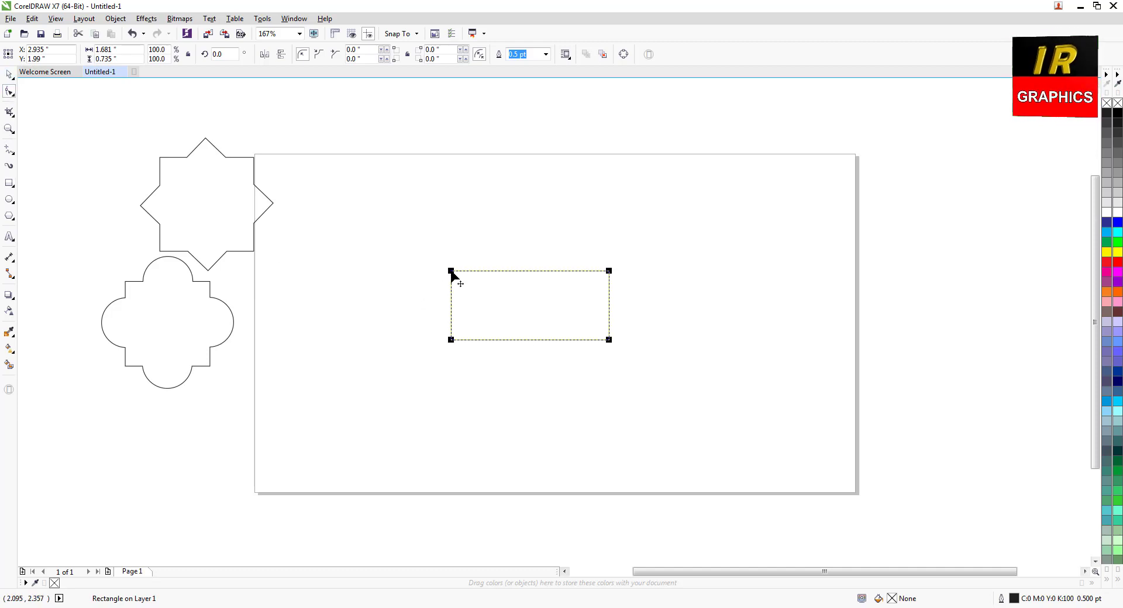
left_click_drag(451, 271, 451, 308)
key("space")
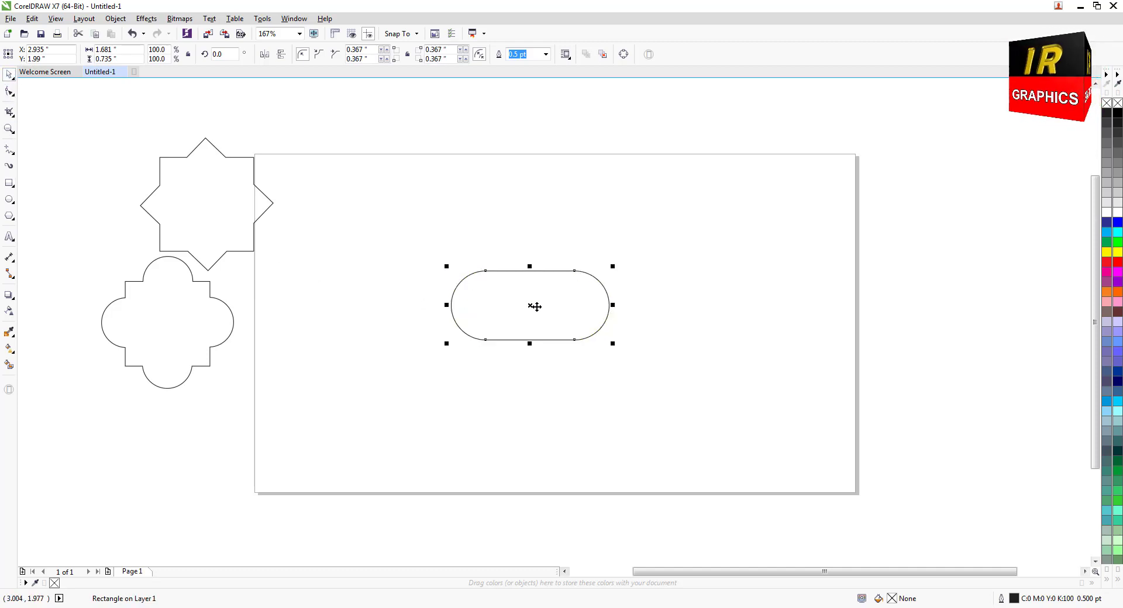
Step: Add one vertical and two diagonal rotated copies of the rounded rectangle around its centre to form an eight-lobed flower
left_click(531, 305)
left_click_drag(613, 268, 562, 374)
left_click_drag(567, 224, 604, 295)
left_click_drag(604, 239, 462, 258)
Step: Weld the four rounded shapes into one scalloped outline, and place it at about 1.146 inches wide over the page's upper-left corner
left_click_drag(389, 193, 639, 398)
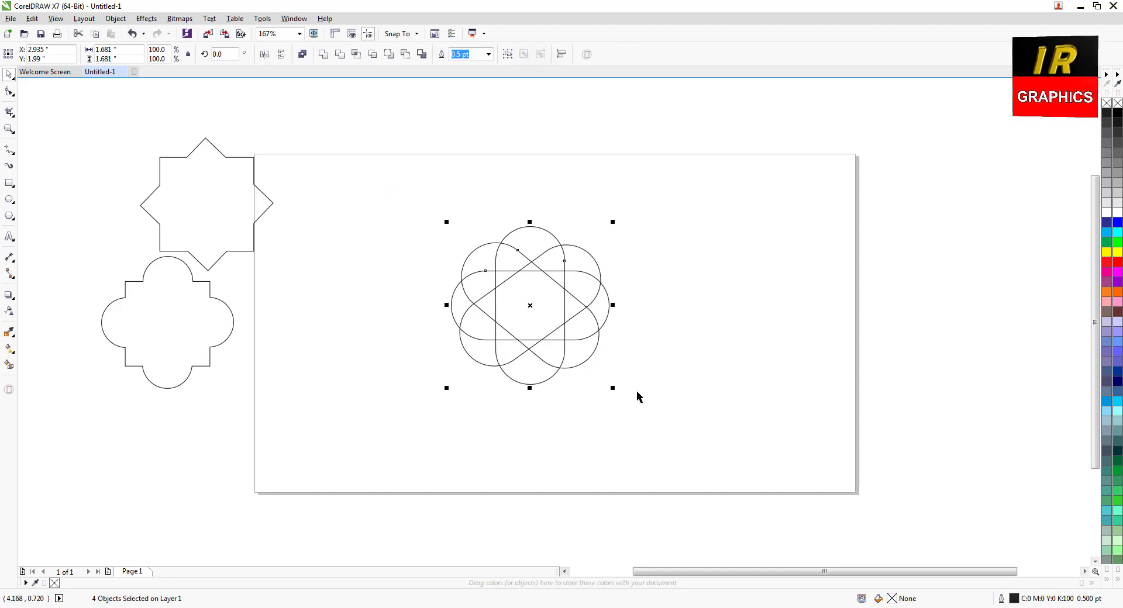
left_click(325, 52)
left_click(711, 338)
left_click(532, 316)
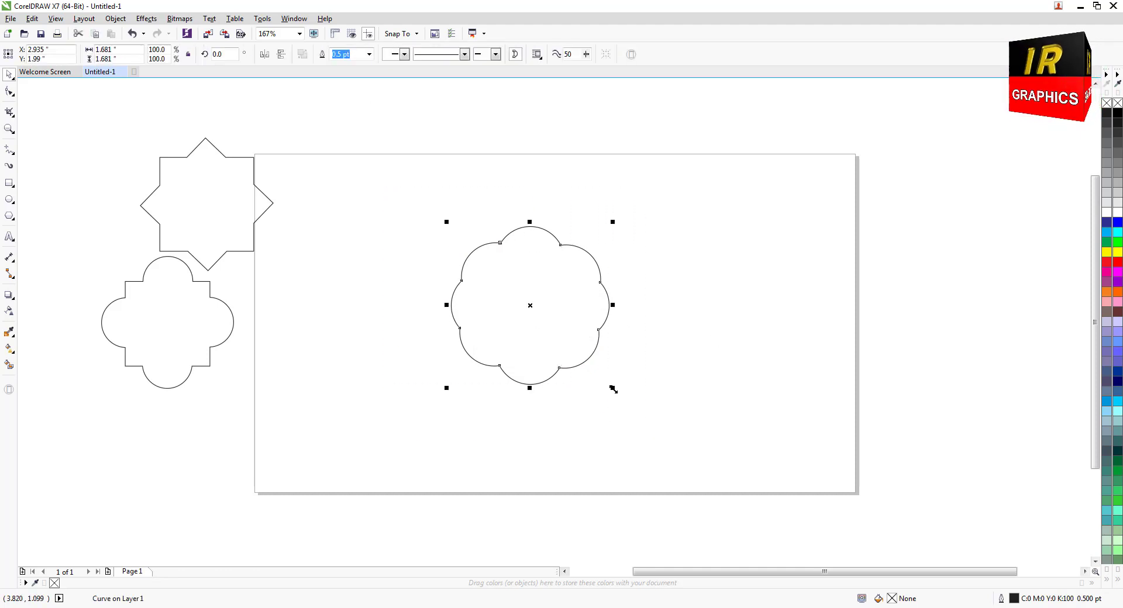
left_click_drag(616, 390, 587, 363)
left_click_drag(539, 318, 325, 176)
Step: Draw a circle in the lower middle of the page and set its width and height to 2 inches
left_click(9, 199)
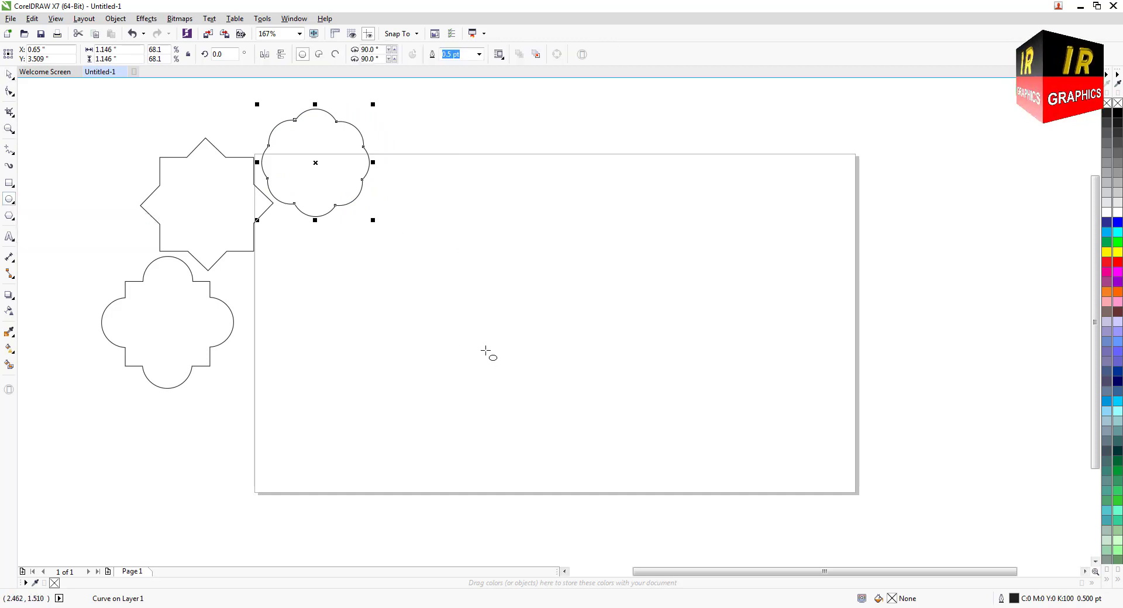
left_click_drag(450, 278, 614, 440)
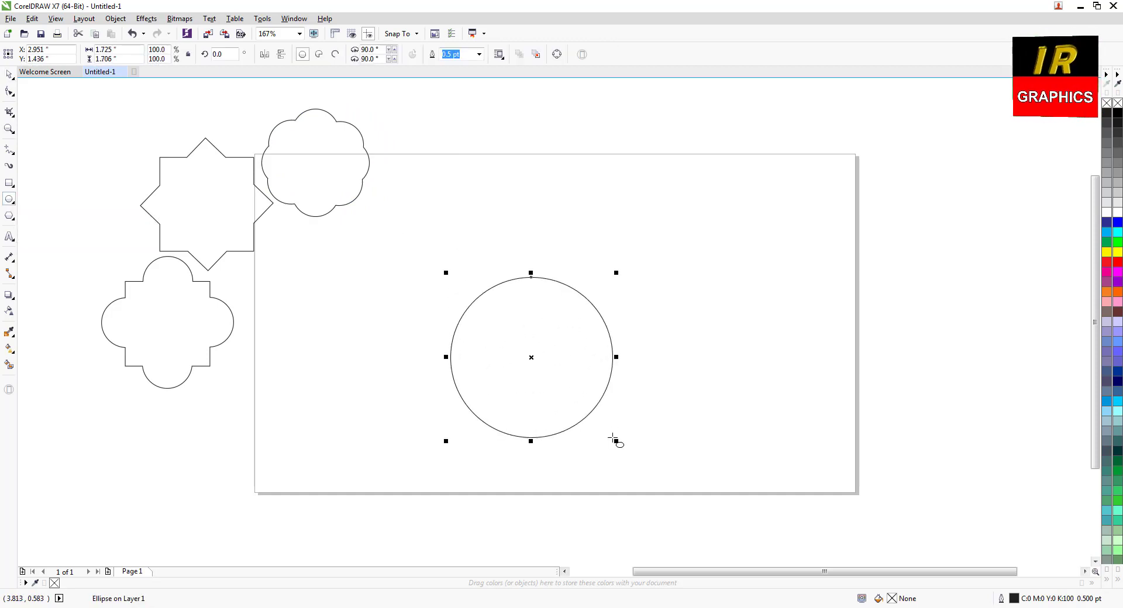
left_click(119, 50)
type("2")
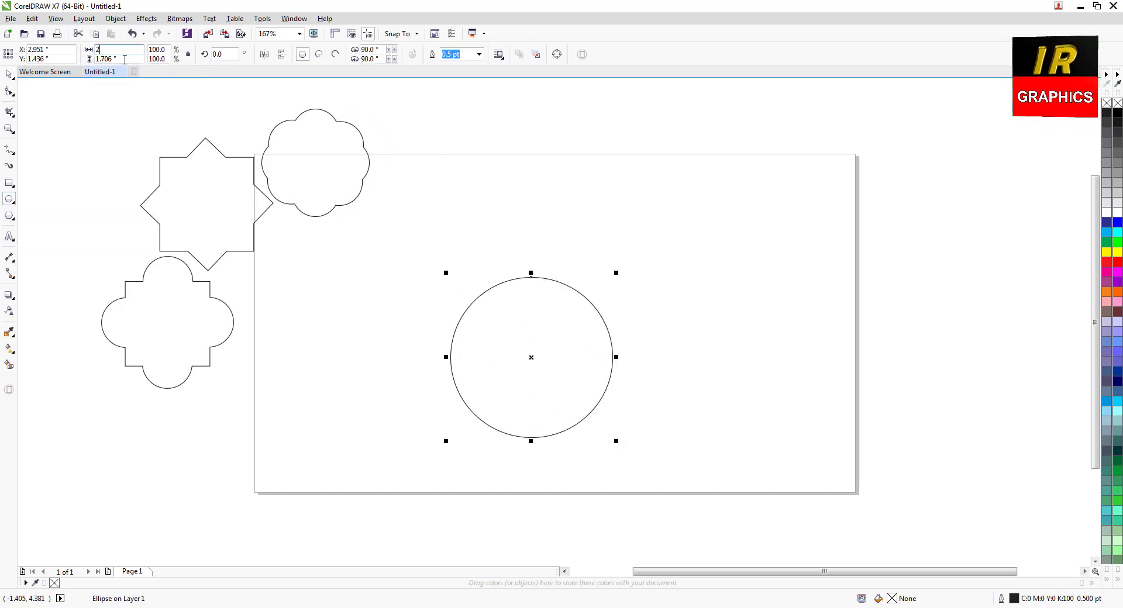
left_click(124, 59)
type("2")
key("Return")
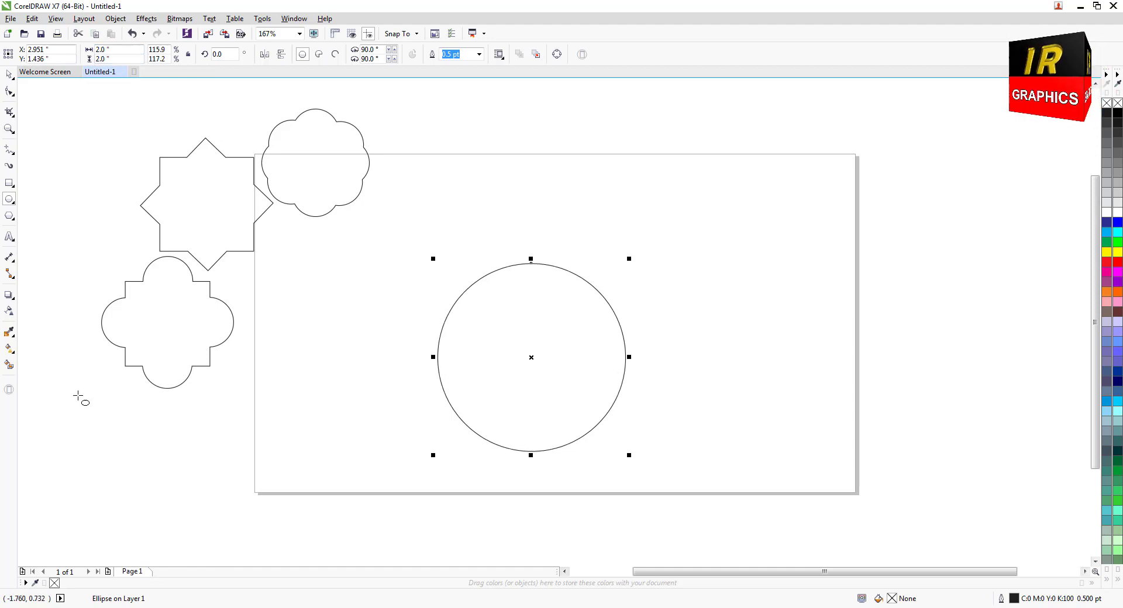
Step: Draw a five-sided polygon inside the circle and enlarge it to about 1.912 by 1.645 inches
key("y")
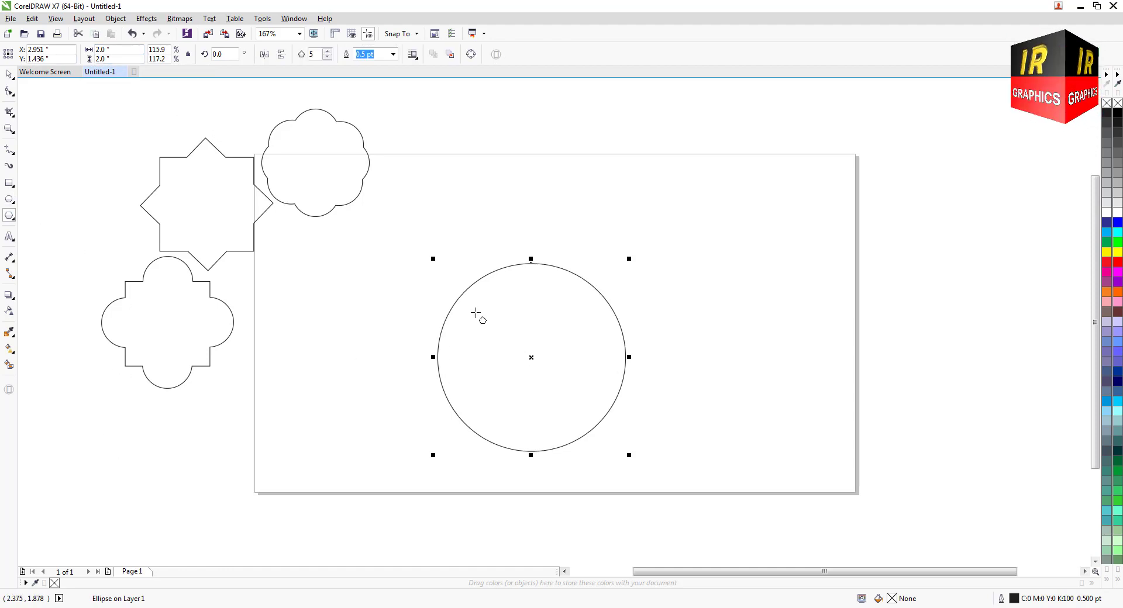
mouse_move(474, 309)
left_mouse_down()
mouse_move(632, 451)
mouse_move(626, 437)
left_mouse_up()
key("space")
left_click_drag(538, 366, 533, 359)
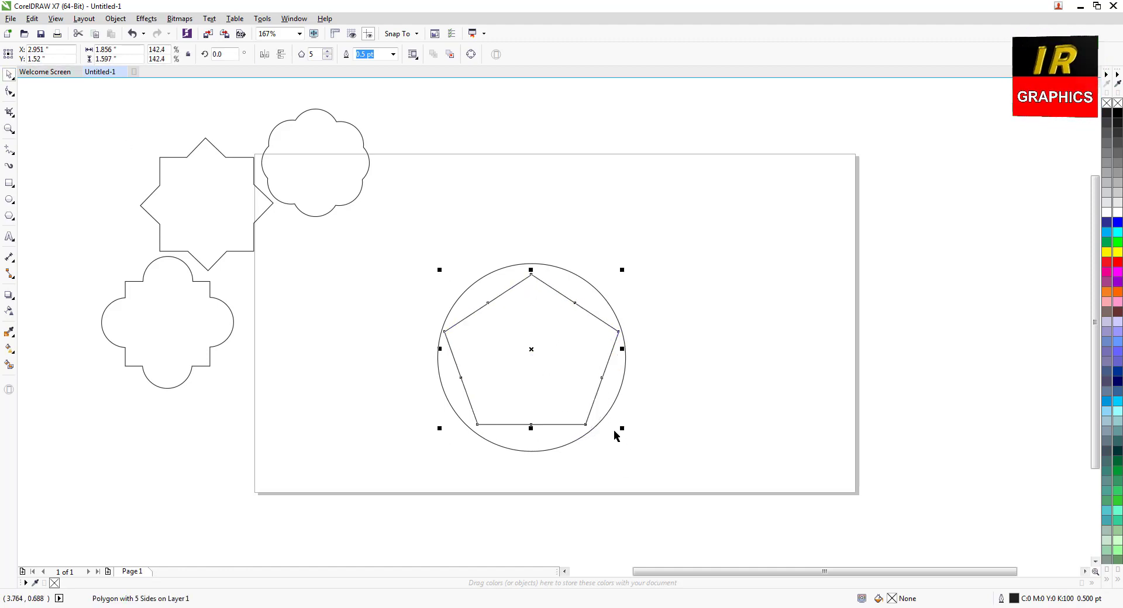
left_click_drag(623, 429, 627, 433)
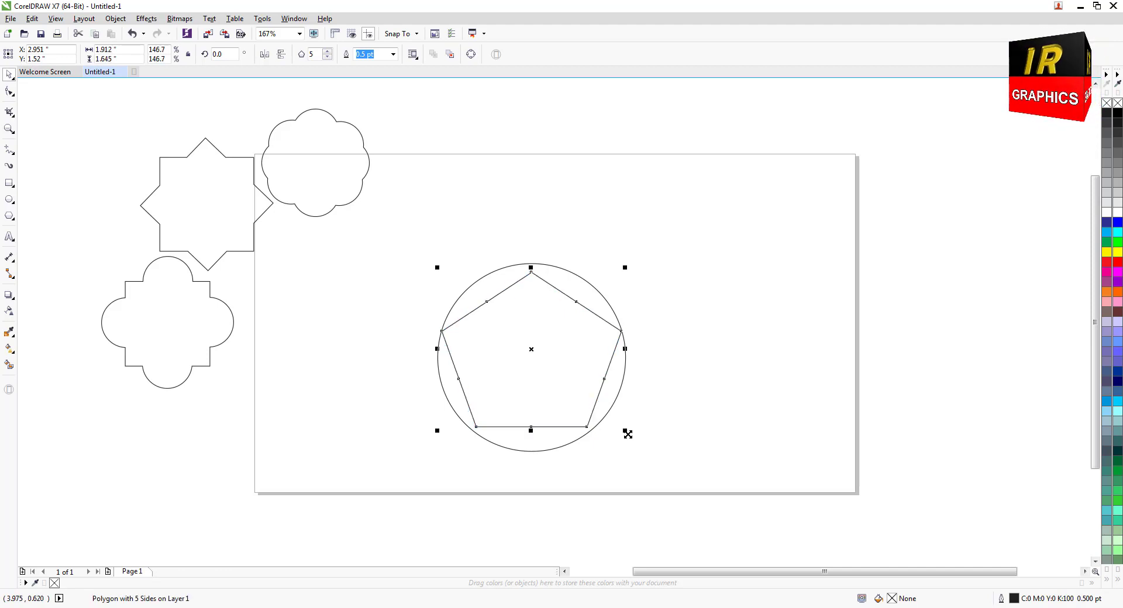
left_click(571, 442, "shift")
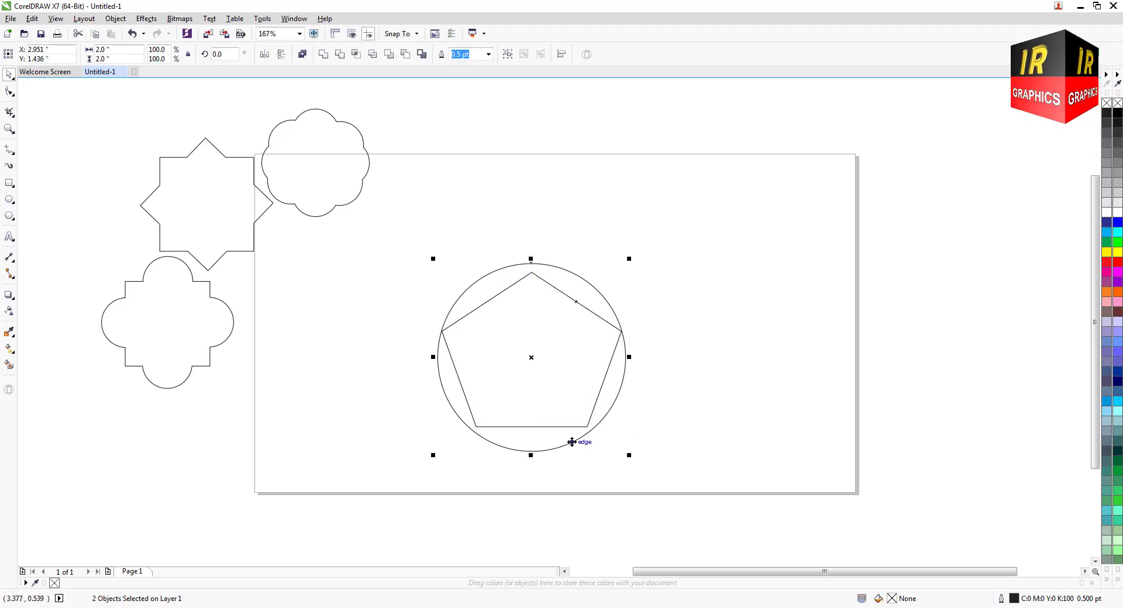
left_click(692, 444)
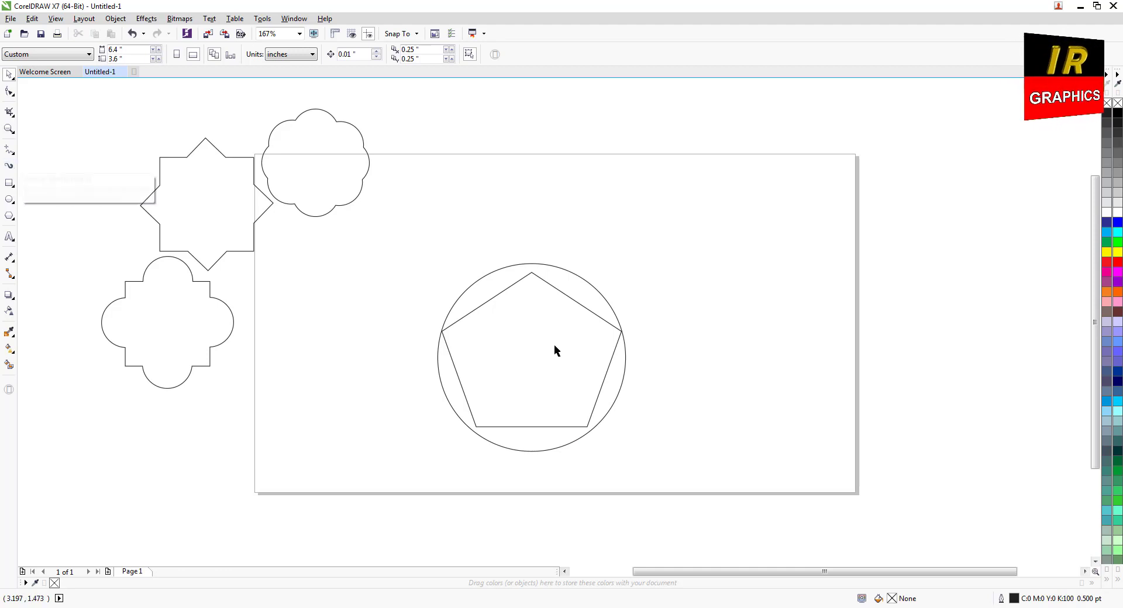
Step: Stretch the pentagon vertically from its centre to about 1.845 inches high so its corners meet the circle
scroll(521, 307, "up", 2)
scroll(521, 307, "down", 3)
left_click(569, 414)
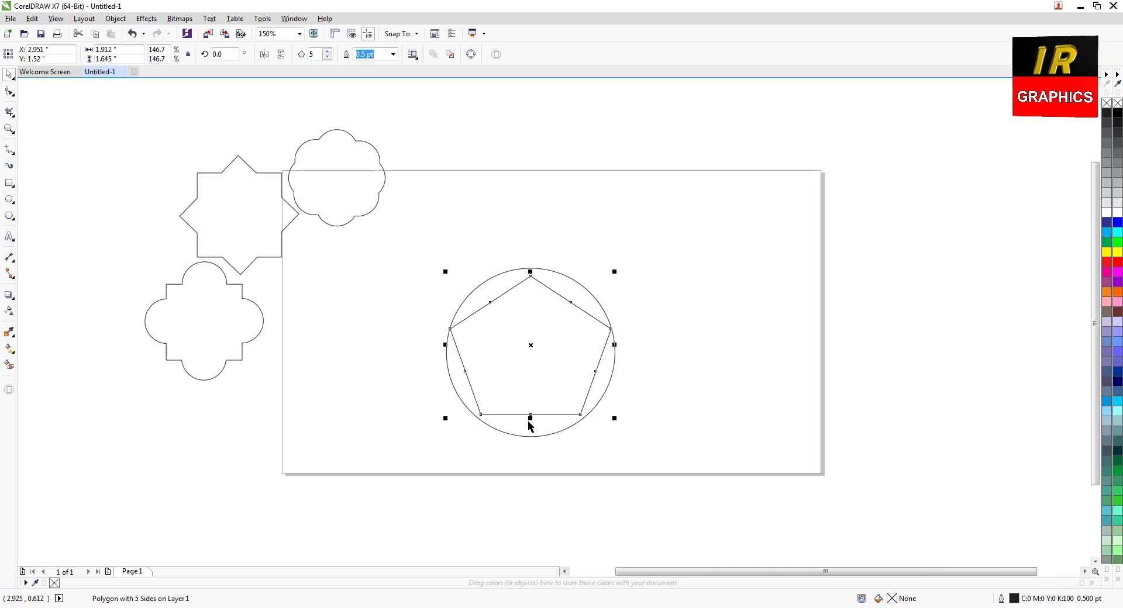
left_click_drag(531, 419, 531, 431)
scroll(479, 316, "up", 2)
scroll(479, 308, "down", 2)
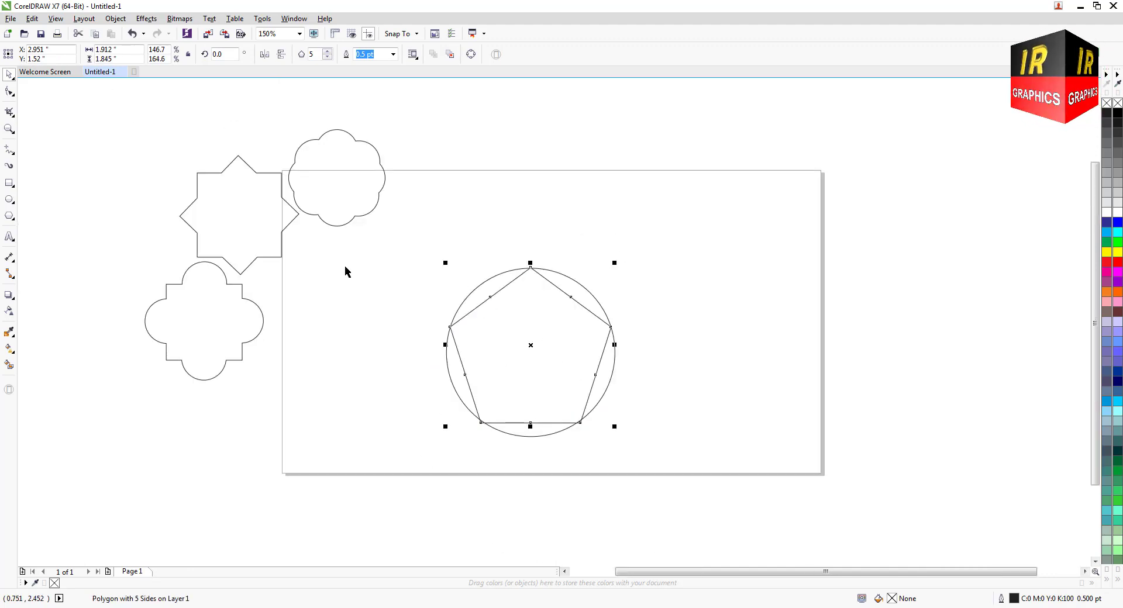
Step: Draw a Bézier line along the pentagon's upper-left side, from the left corner through a node near mid-side to the top corner
left_click(21, 149)
left_click(12, 153)
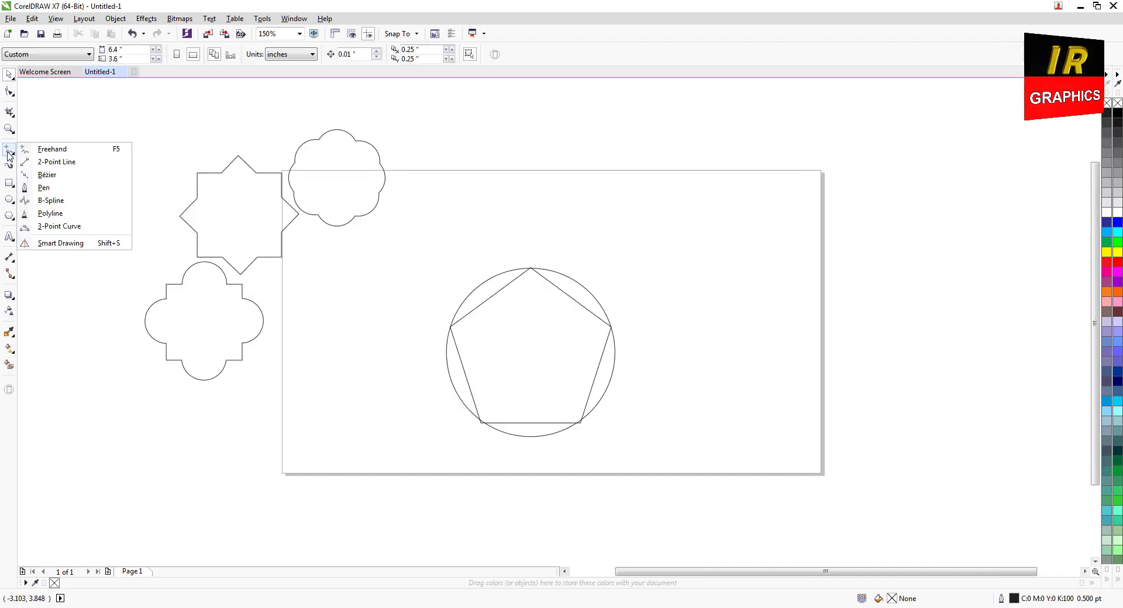
left_click(46, 176)
scroll(433, 334, "up", 2)
scroll(435, 337, "up", 4)
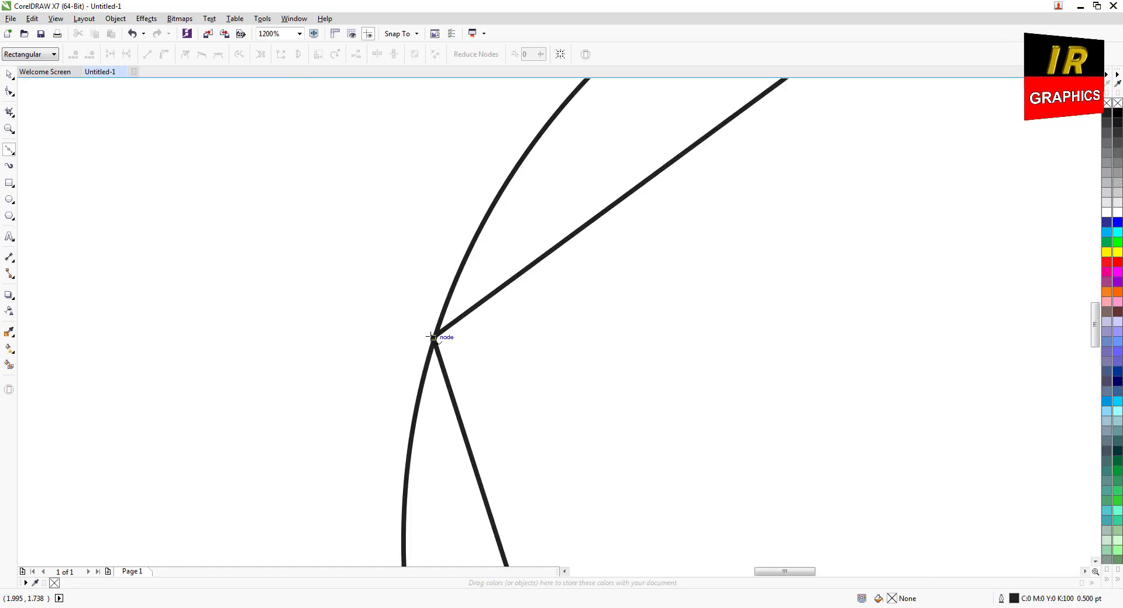
scroll(433, 337, "down", 1)
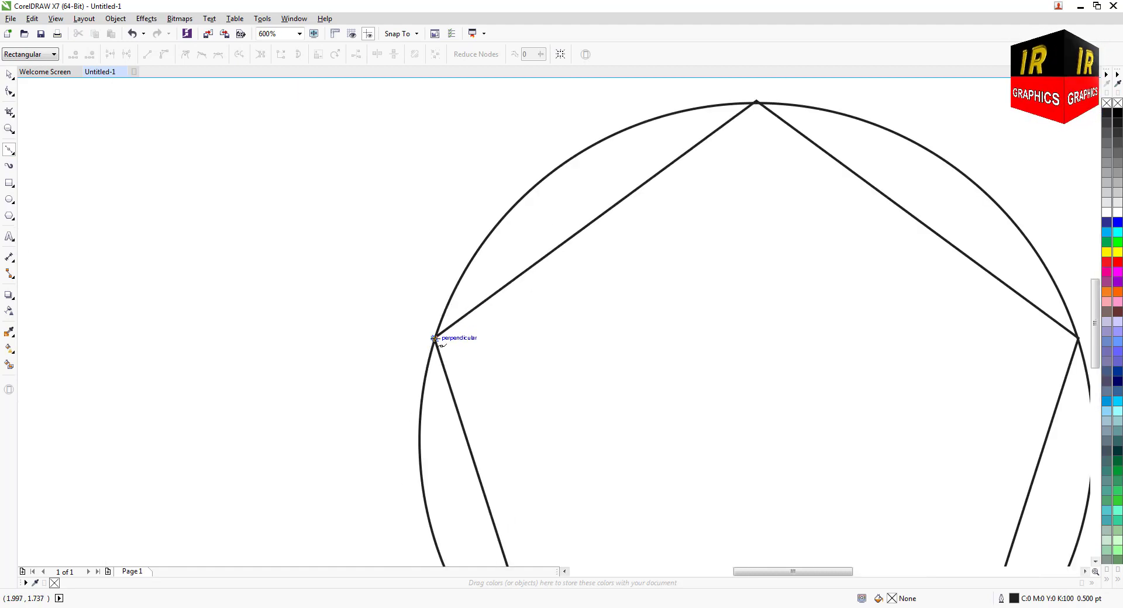
left_click(582, 229)
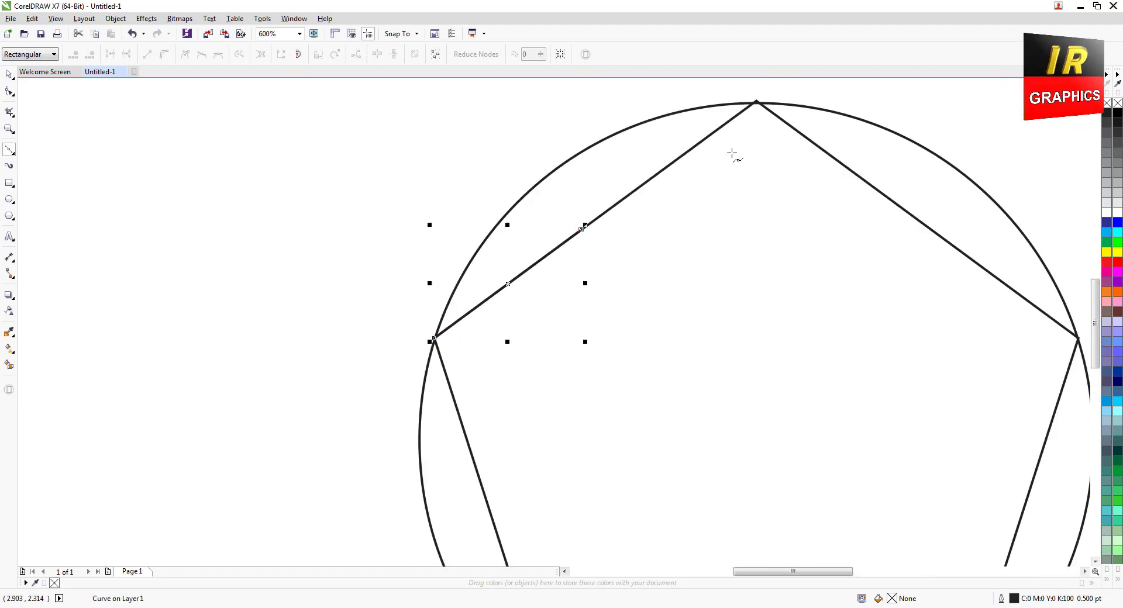
left_click(754, 103)
Step: Convert the line's lower segment to a curve and shape it into an S-bend bulging toward the circle
key("F10")
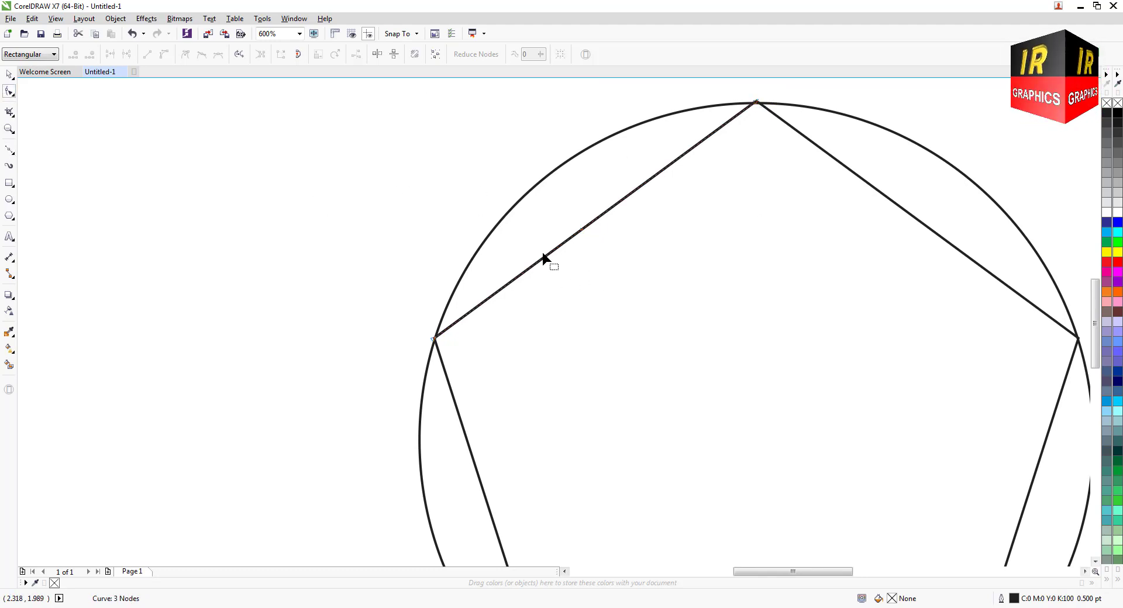
right_click(521, 275)
left_click(550, 324)
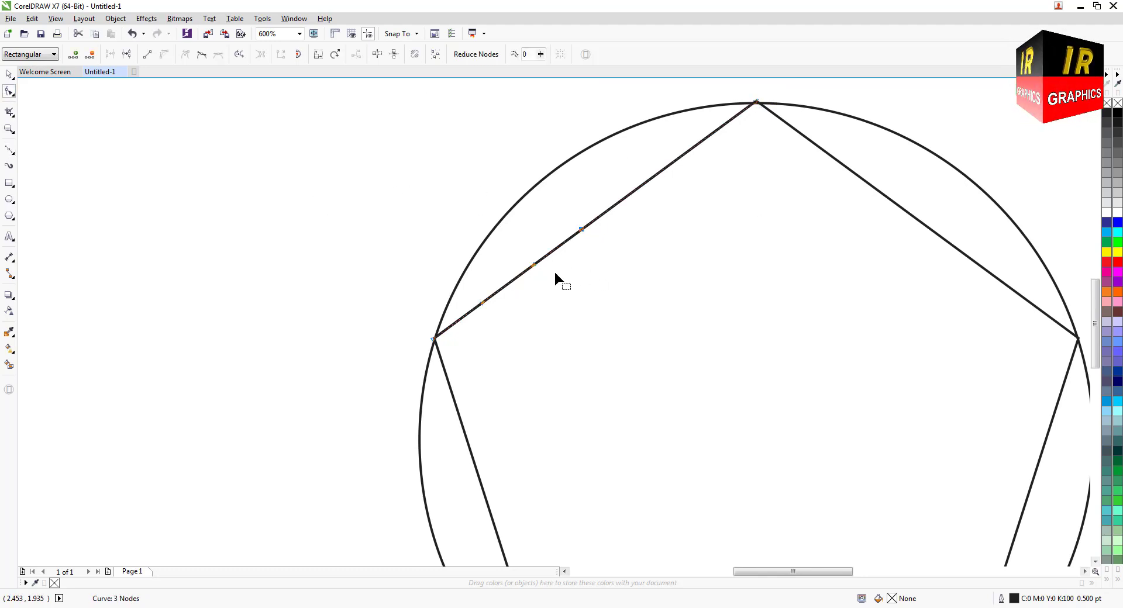
left_click_drag(532, 266, 512, 228)
left_click_drag(482, 303, 502, 306)
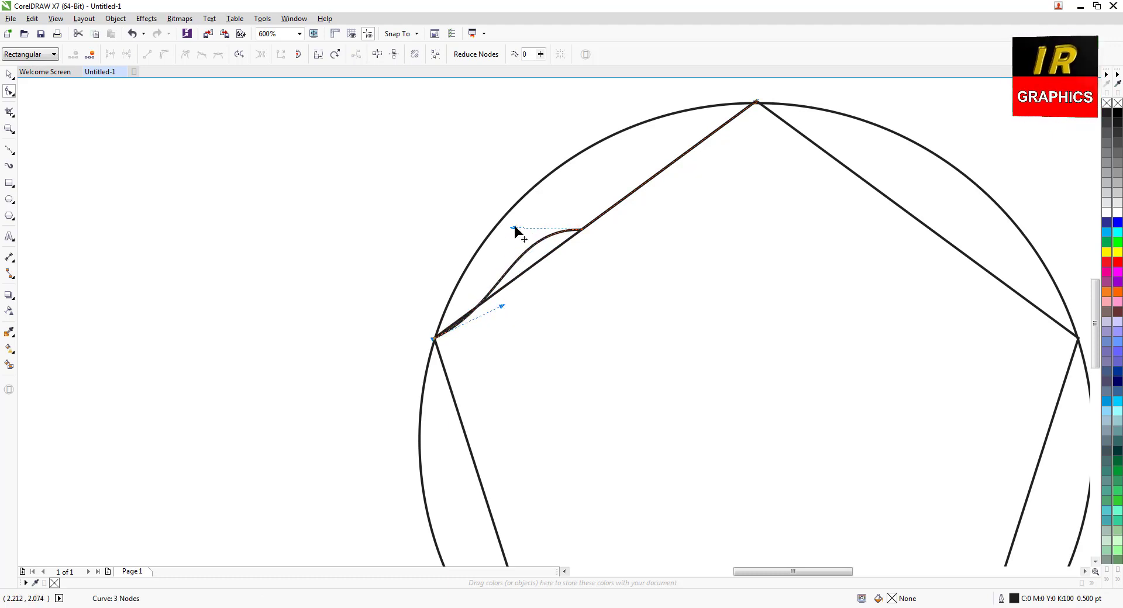
left_click_drag(513, 228, 494, 221)
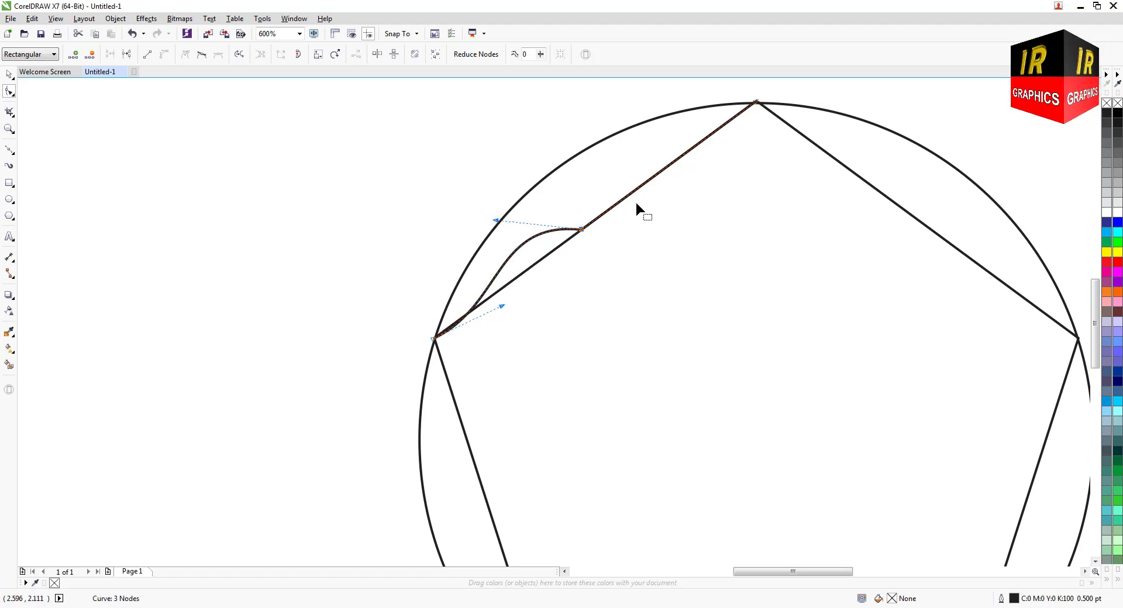
Step: Convert the line's upper segment to a curve and shape it into an S-bend bulging toward the circle
left_click(661, 171)
right_click(659, 171)
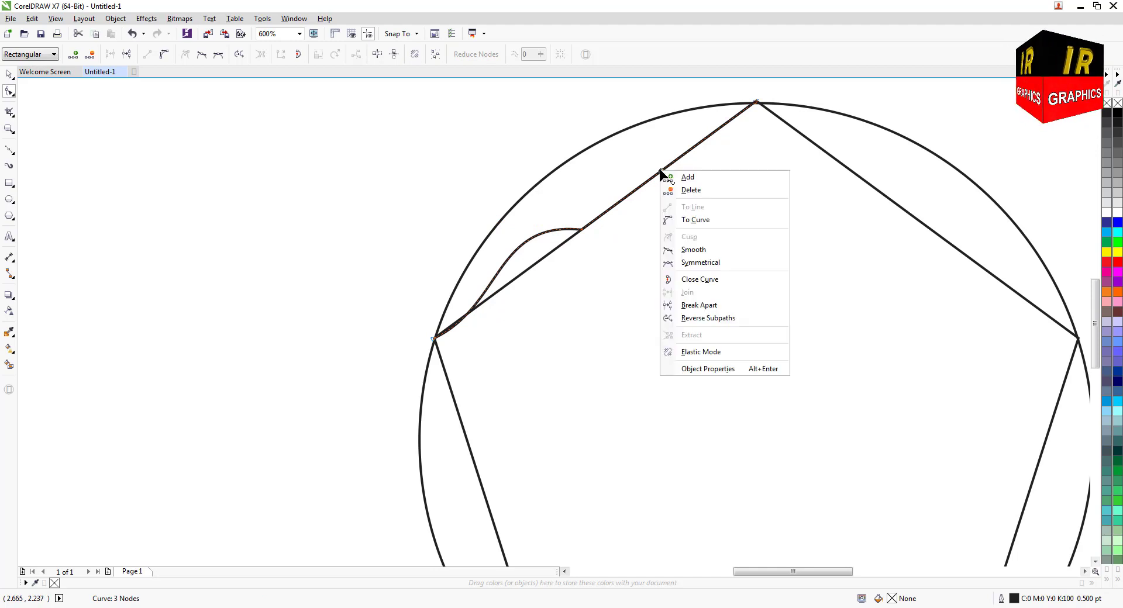
left_click(702, 217)
left_click_drag(644, 193, 587, 143)
left_click_drag(700, 146, 702, 152)
left_click(9, 76)
Step: Set the curve's rotation centre at the circle's centre and rotate copies of it onto the pentagon's other four sides
scroll(574, 248, "down", 2)
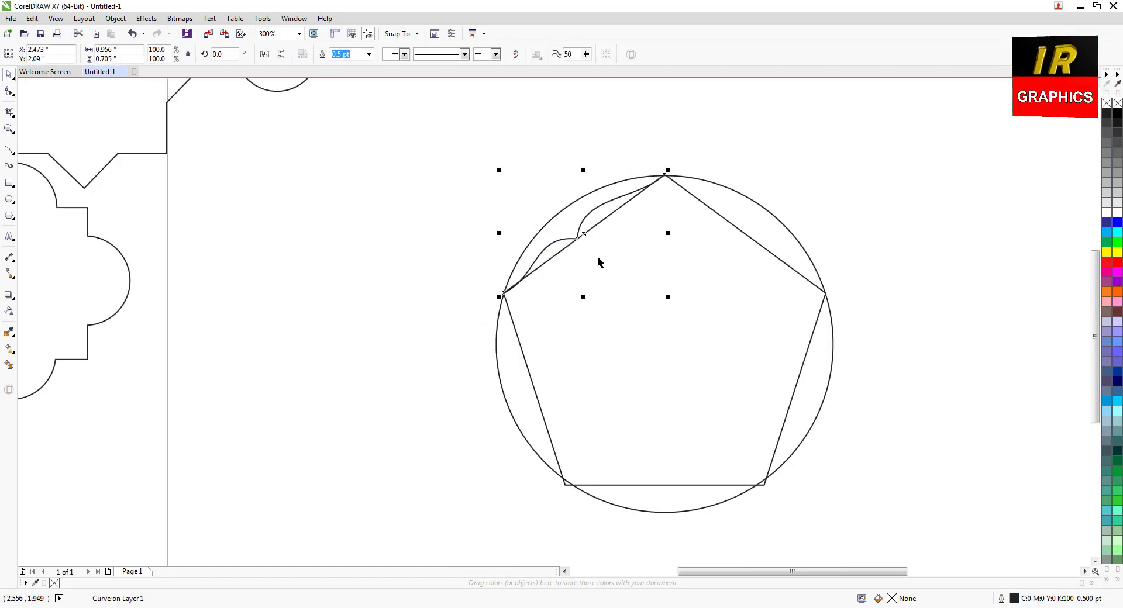
scroll(599, 258, "up", 2)
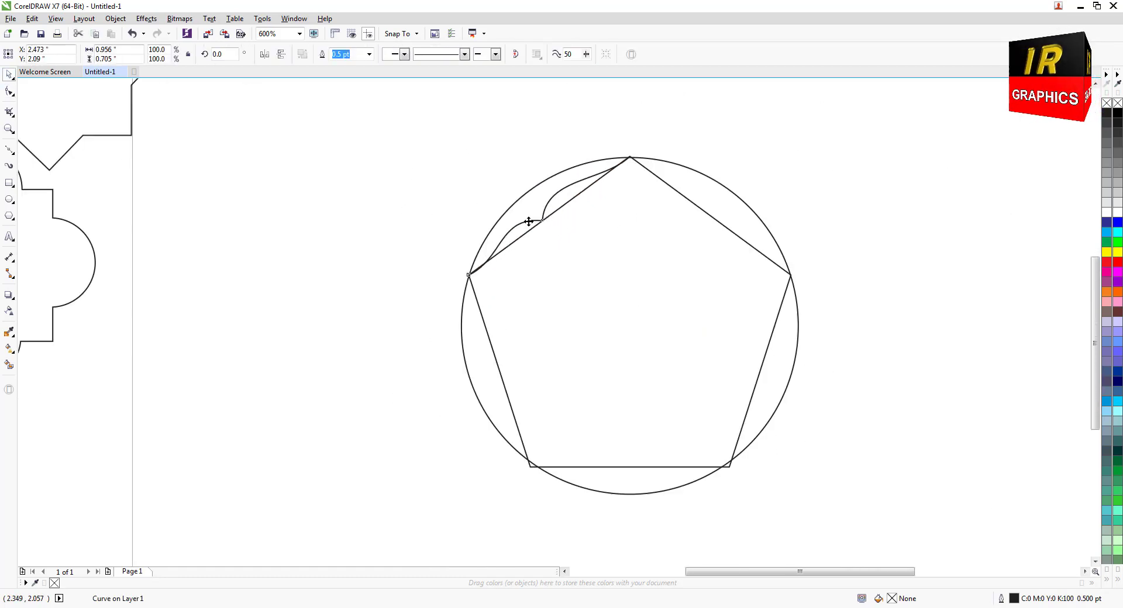
scroll(529, 225, "down", 2)
left_click(549, 216)
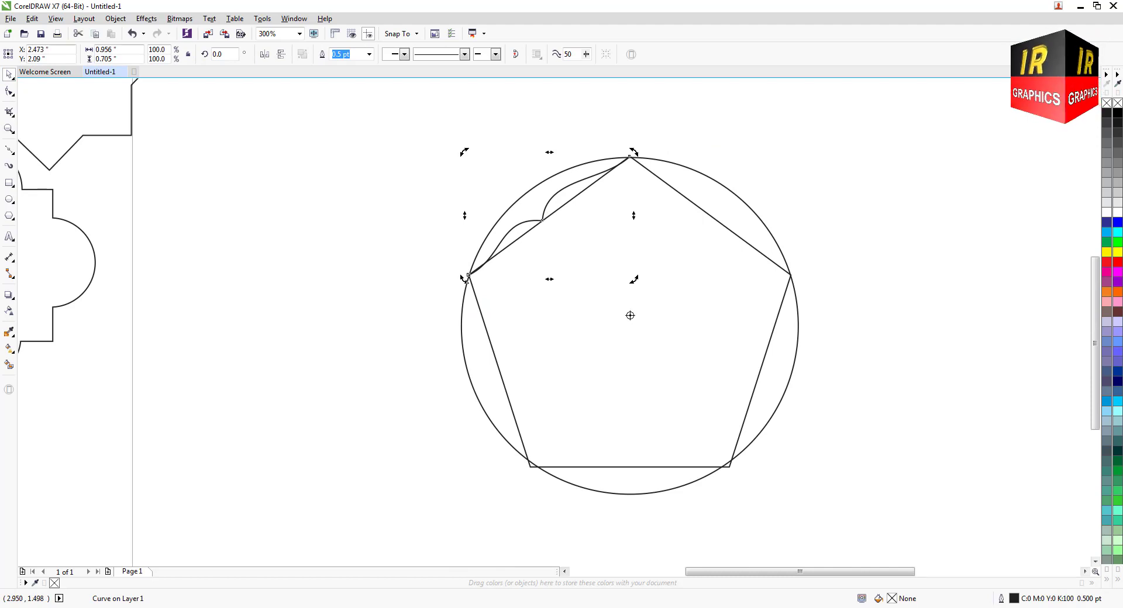
left_click_drag(465, 278, 690, 217)
left_click_drag(796, 153, 759, 384)
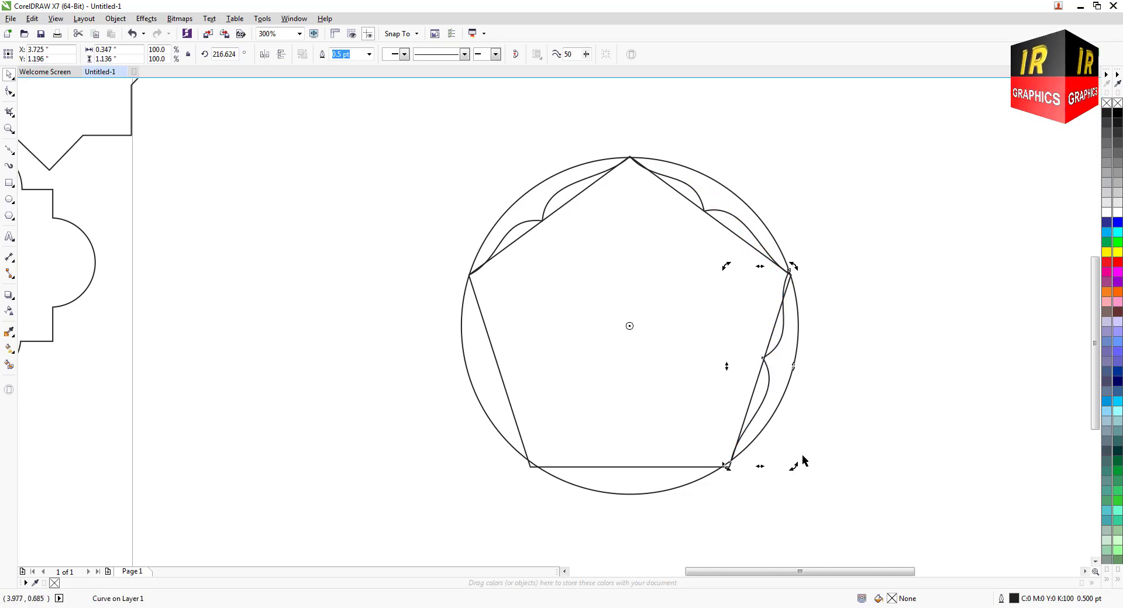
left_click_drag(791, 466, 437, 273)
right_click(437, 273)
scroll(504, 312, "up", 1)
scroll(504, 313, "down", 2)
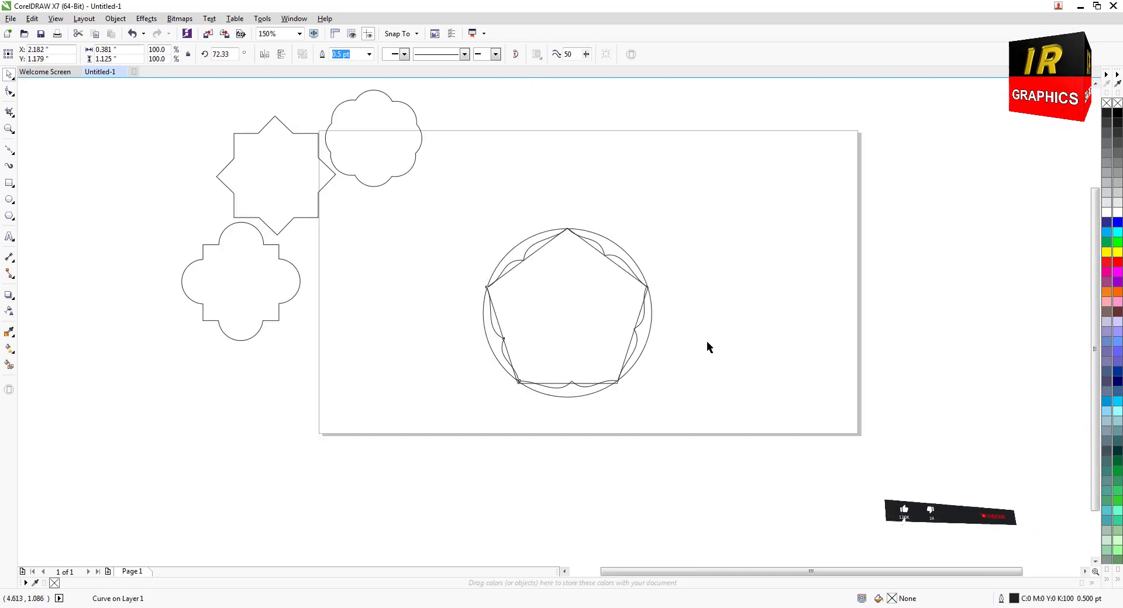
Step: Delete the guide pentagon and the guide circle, leaving the five curves
left_click(706, 341)
left_click(553, 292)
left_click_drag(554, 297, 708, 331)
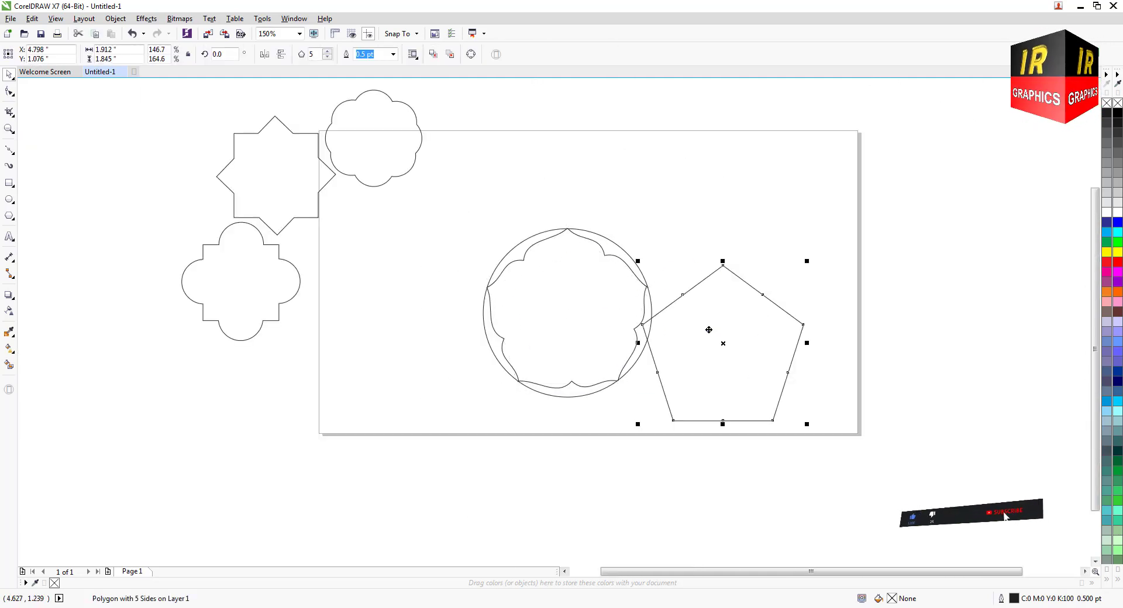
key("Delete")
scroll(469, 315, "up", 3)
scroll(469, 314, "down", 3)
left_click(488, 343)
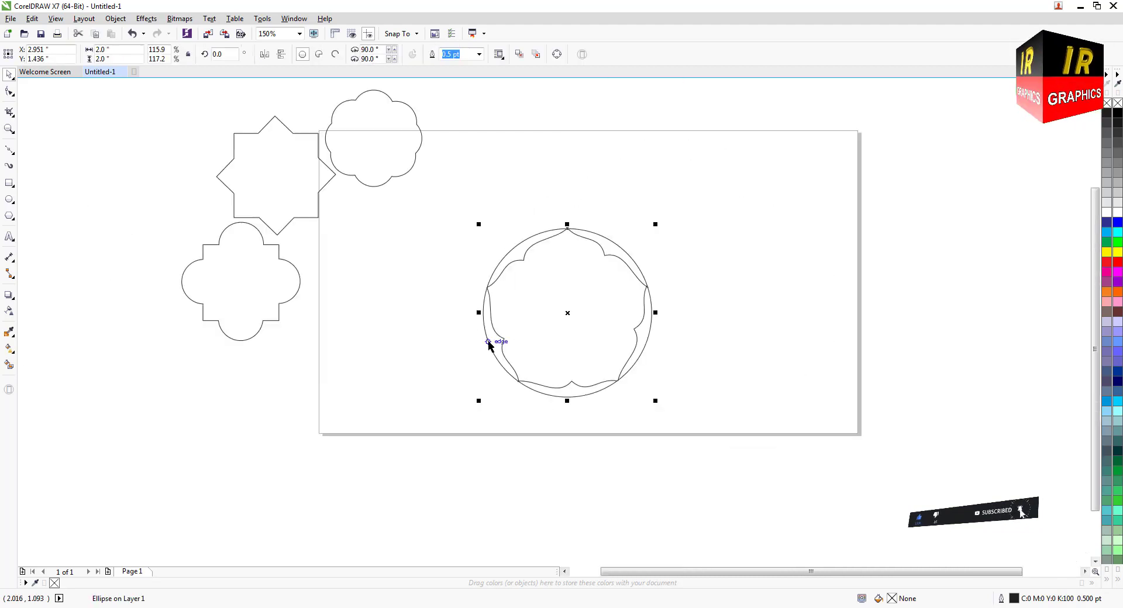
key("Delete")
scroll(561, 346, "up", 2)
scroll(561, 346, "down", 2)
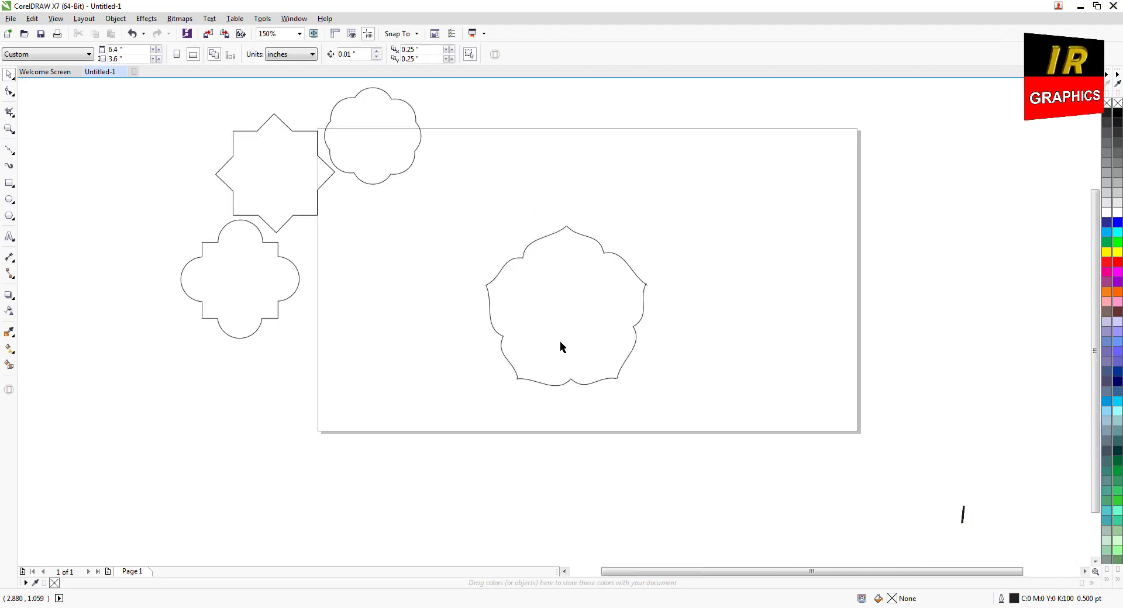
Step: Move the upper-right curve so its lower end meets the upper end of the lower-right curve
scroll(632, 292, "up", 2)
left_click(646, 277)
scroll(647, 275, "up", 4)
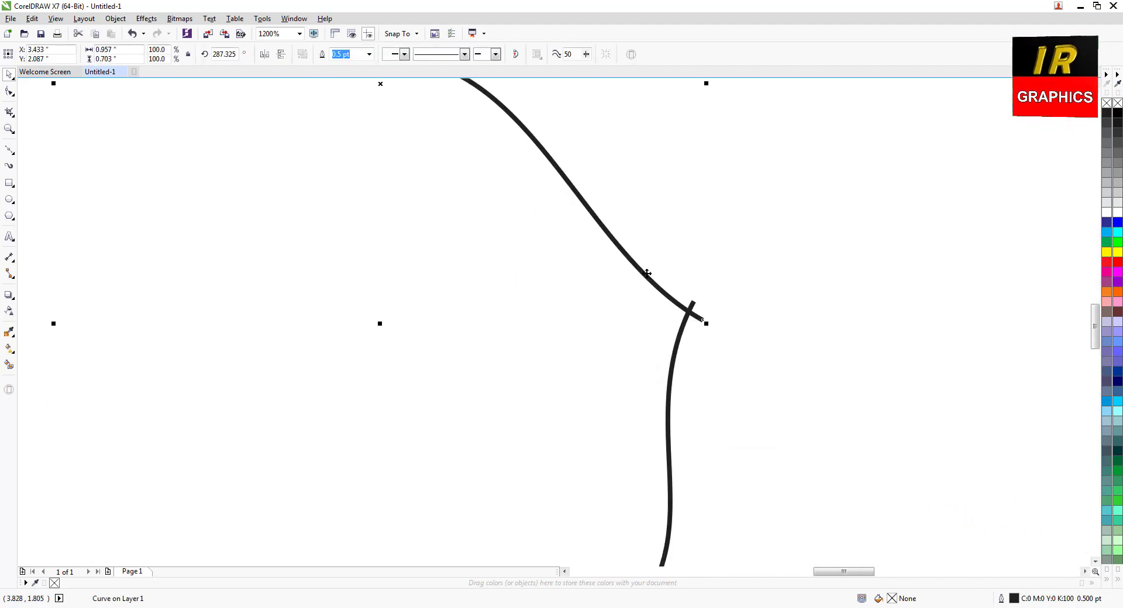
scroll(703, 330, "up", 4)
left_click_drag(702, 298, 659, 226)
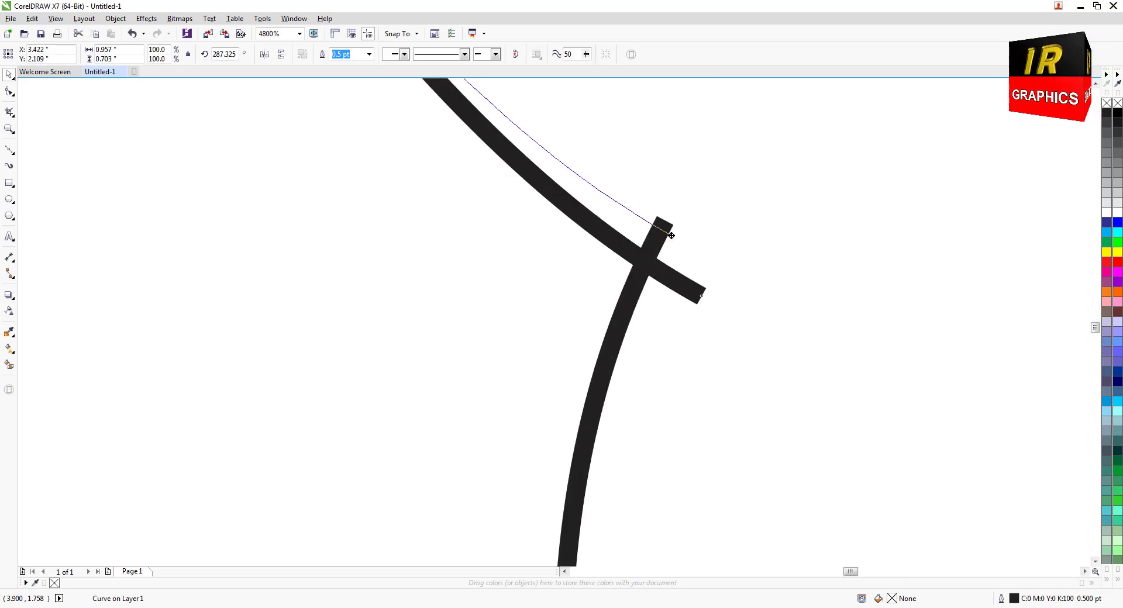
scroll(732, 283, "down", 8)
Step: Move the upper-right curve's top end node onto the tip of the upper-left curve
scroll(565, 169, "up", 4)
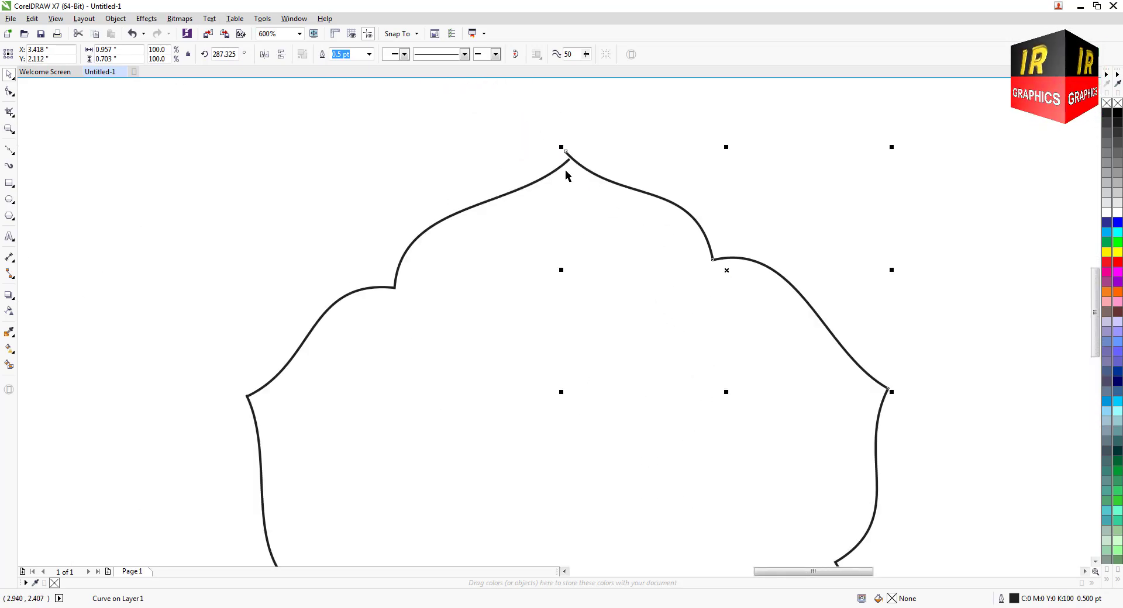
key("F10")
scroll(562, 143, "up", 2)
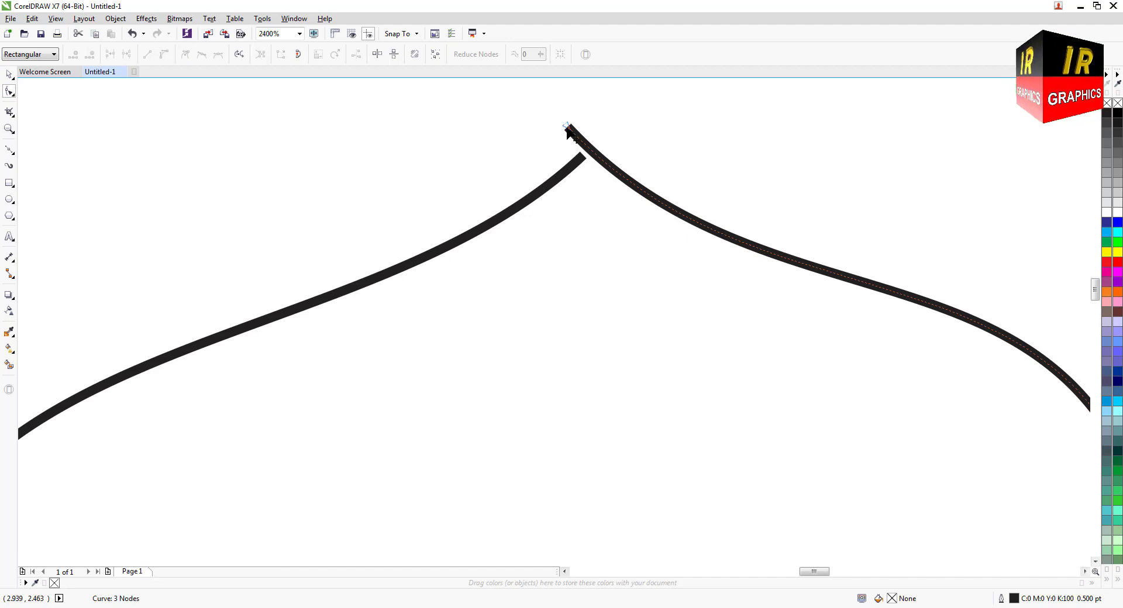
left_click_drag(567, 127, 785, 355)
scroll(619, 208, "down", 6)
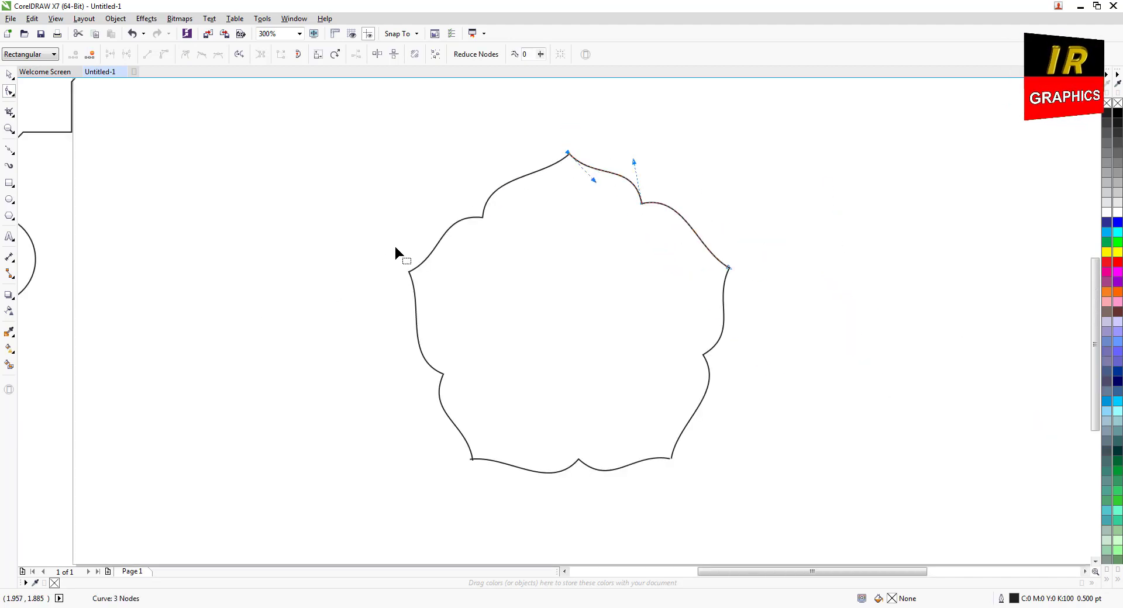
Step: Move the bottom curve's left end node onto the lower end of the left curve
scroll(404, 263, "up", 4)
scroll(421, 293, "down", 4)
scroll(398, 343, "up", 4)
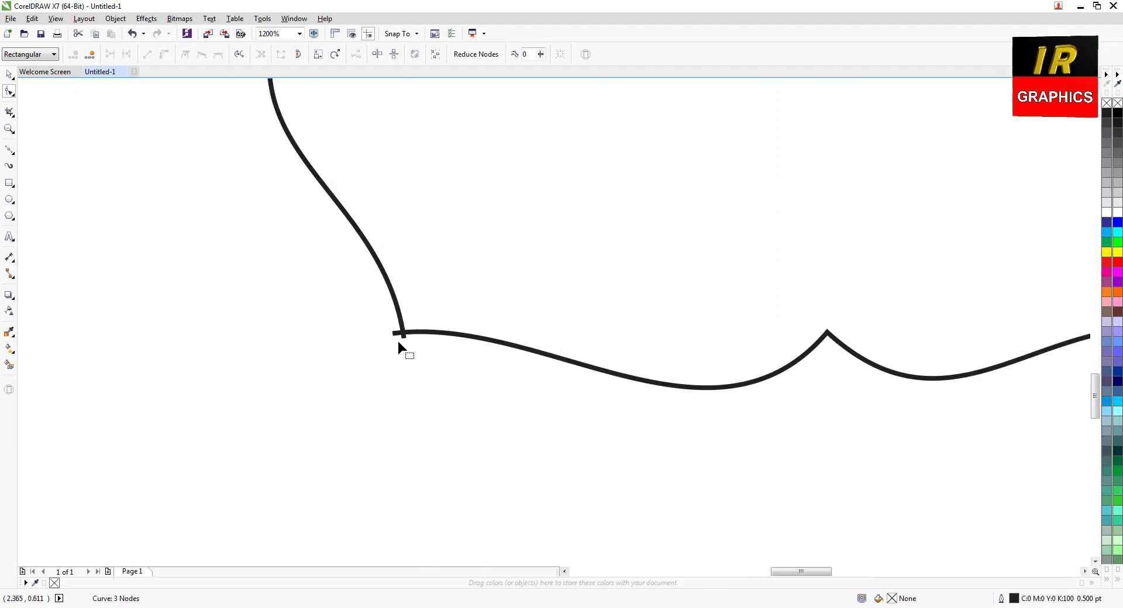
scroll(398, 343, "up", 2)
left_click(381, 339)
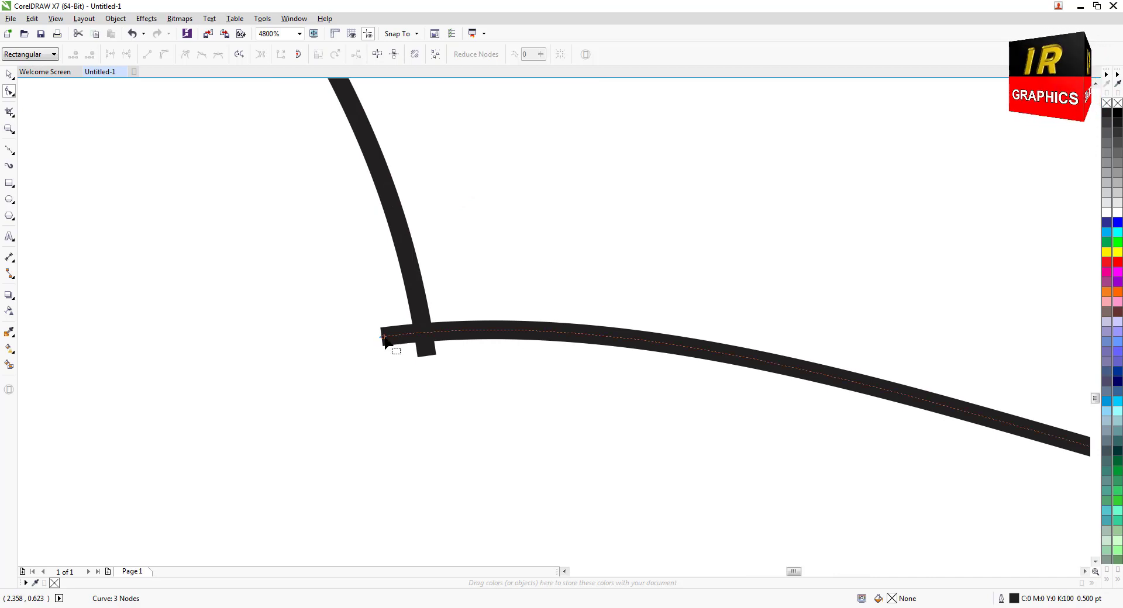
left_click_drag(383, 337, 426, 346)
left_click(132, 34)
scroll(354, 303, "down", 3)
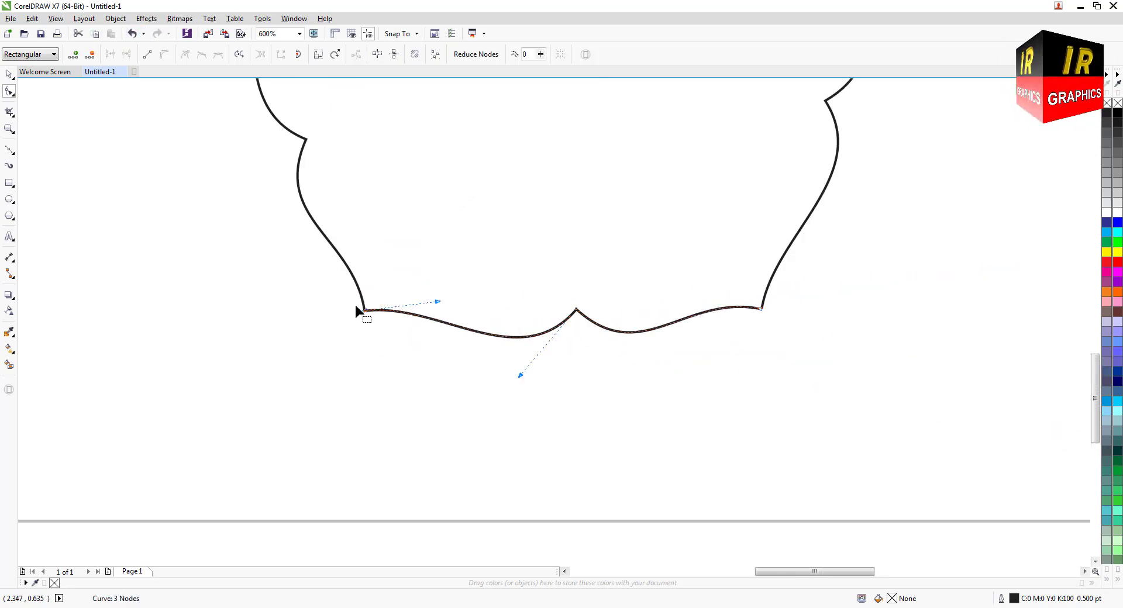
Step: Move the bottom curve's right end node onto the lower end of the lower-right curve
scroll(584, 342, "down", 1)
scroll(583, 345, "up", 4)
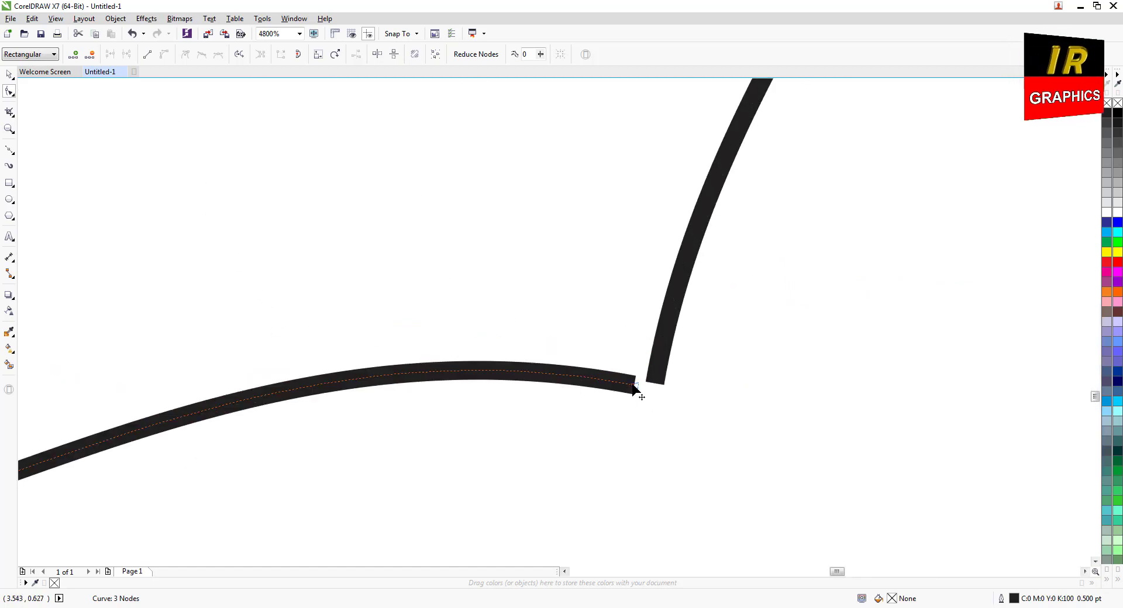
left_click(635, 384)
left_click_drag(634, 387, 655, 381)
scroll(655, 382, "down", 5)
scroll(685, 289, "up", 3)
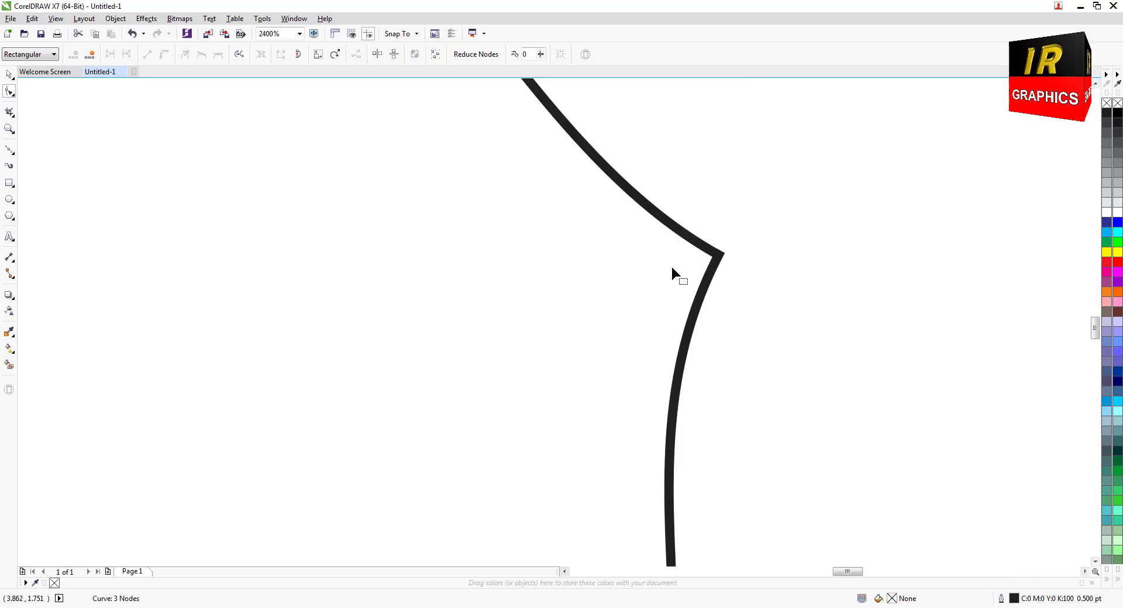
scroll(671, 271, "down", 2)
Step: Select all five curves of the flower outline and move them off the page, below the four-lobed shape
left_click(9, 75)
left_click(97, 358)
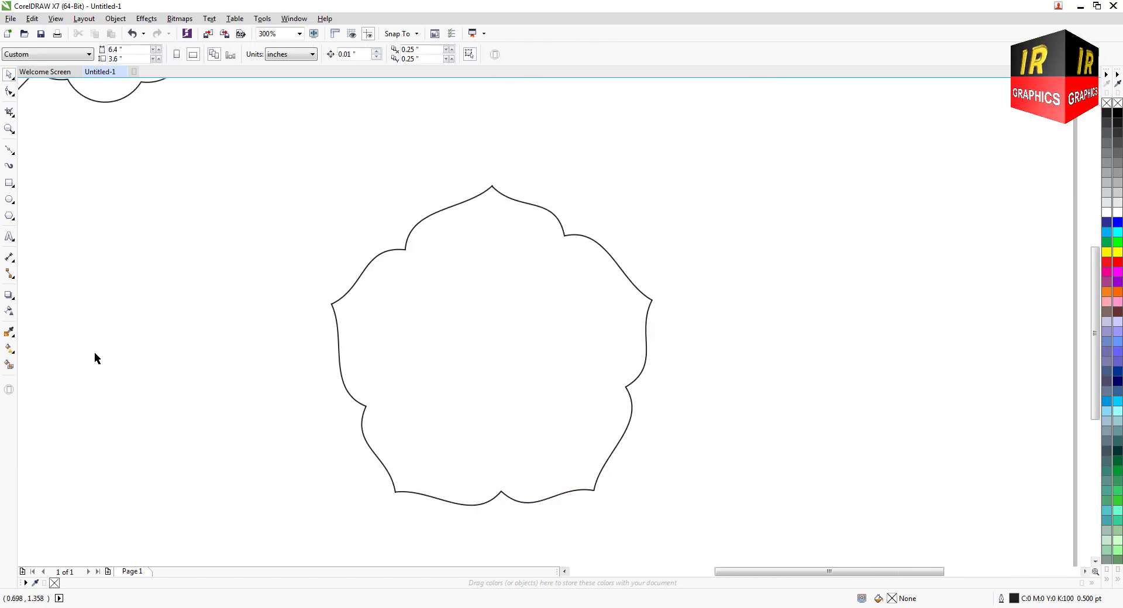
scroll(501, 346, "down", 3)
left_click(516, 357)
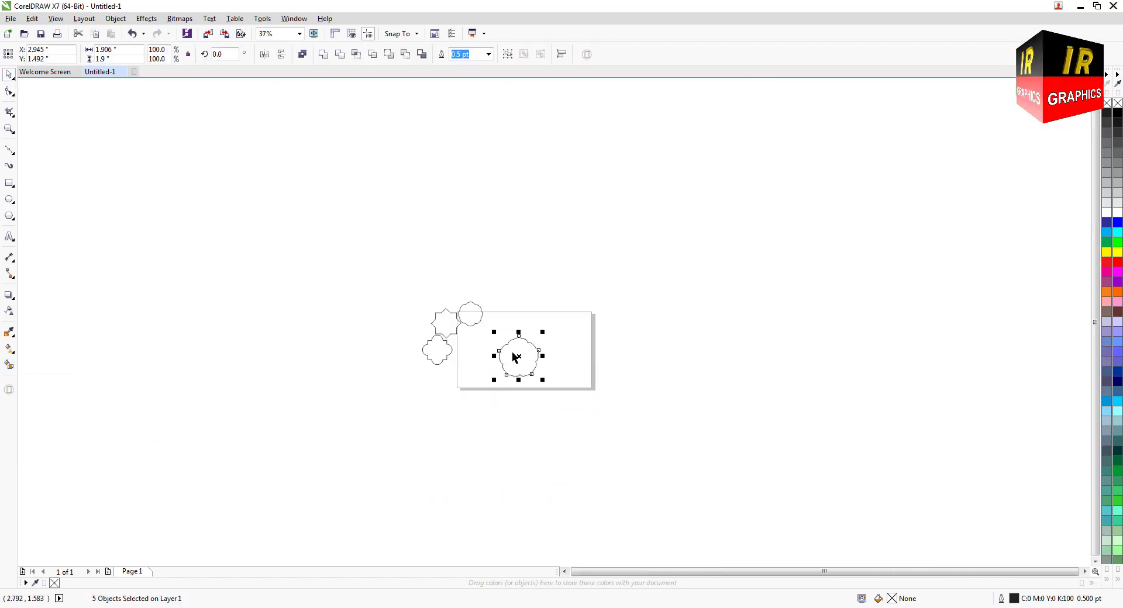
scroll(521, 362, "up", 2)
left_click_drag(527, 366, 382, 409)
Step: Shrink the flower outline from its centre to about 1.154 by 1.15 inches and place it under the four-lobed shape
scroll(381, 409, "up", 2)
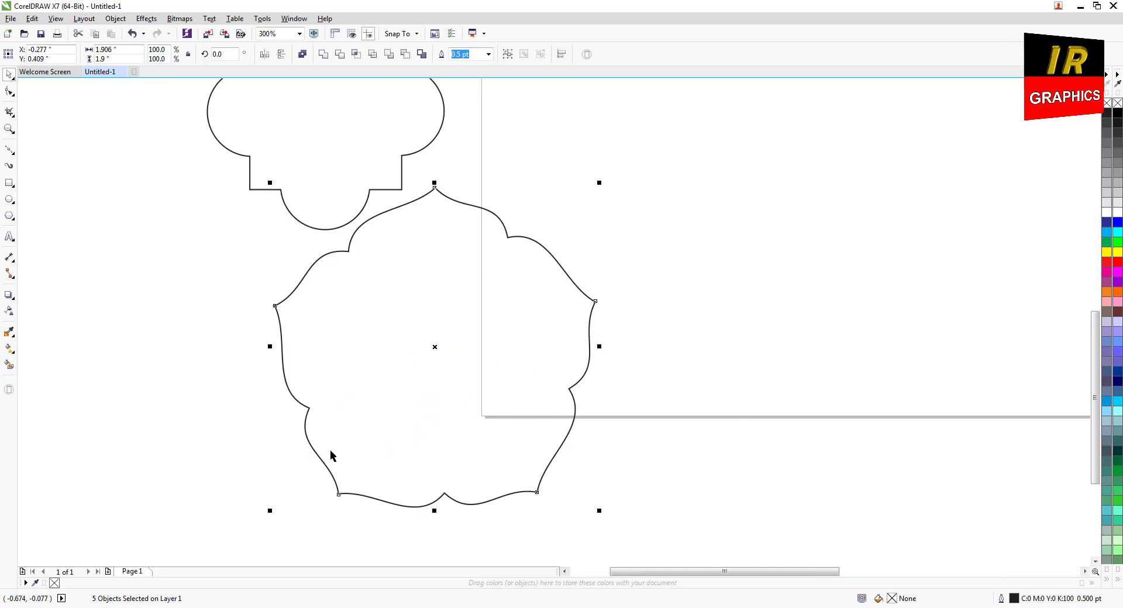
left_click_drag(271, 510, 313, 449)
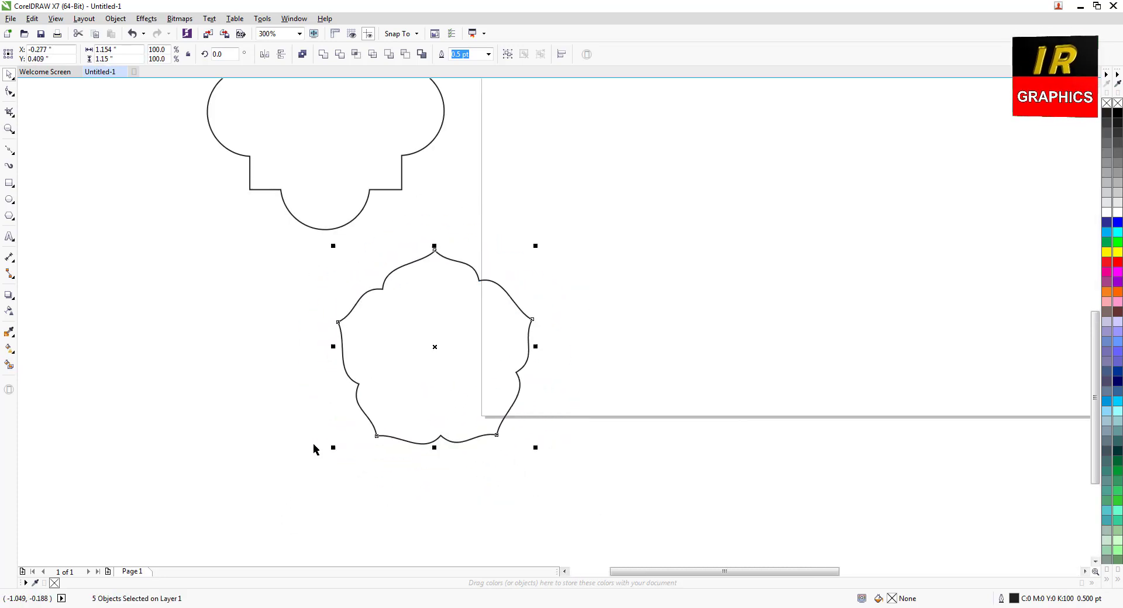
left_click_drag(388, 349, 294, 344)
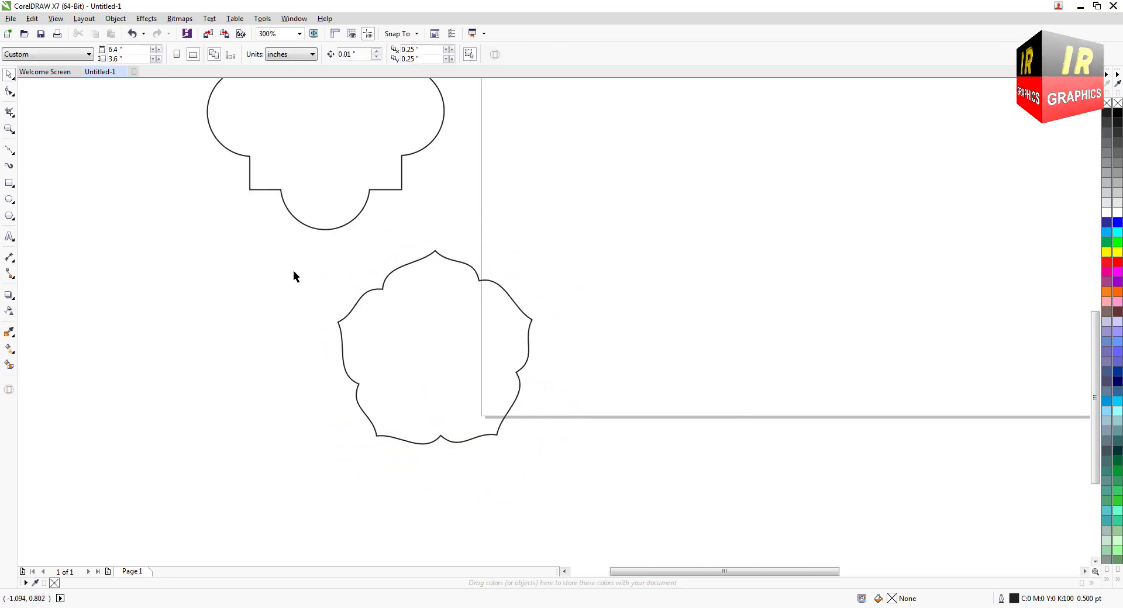
Step: Draw a three-node Bézier line rising diagonally to the right on the empty page
left_click(9, 150)
left_click(42, 173)
scroll(378, 357, "down", 1)
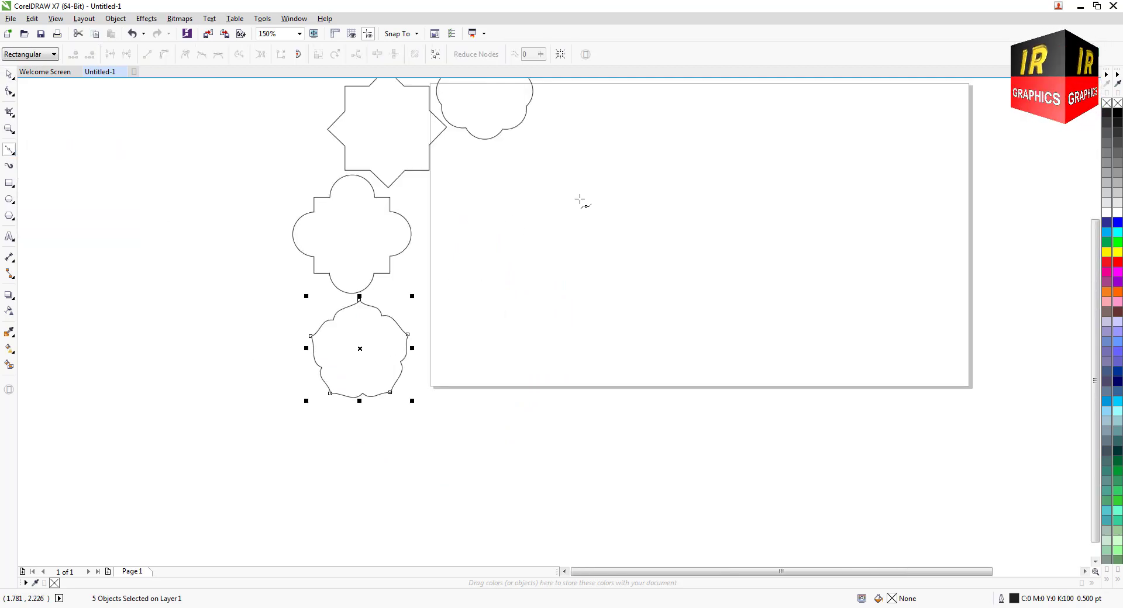
scroll(578, 199, "up", 1)
scroll(479, 262, "down", 1)
left_click(486, 259)
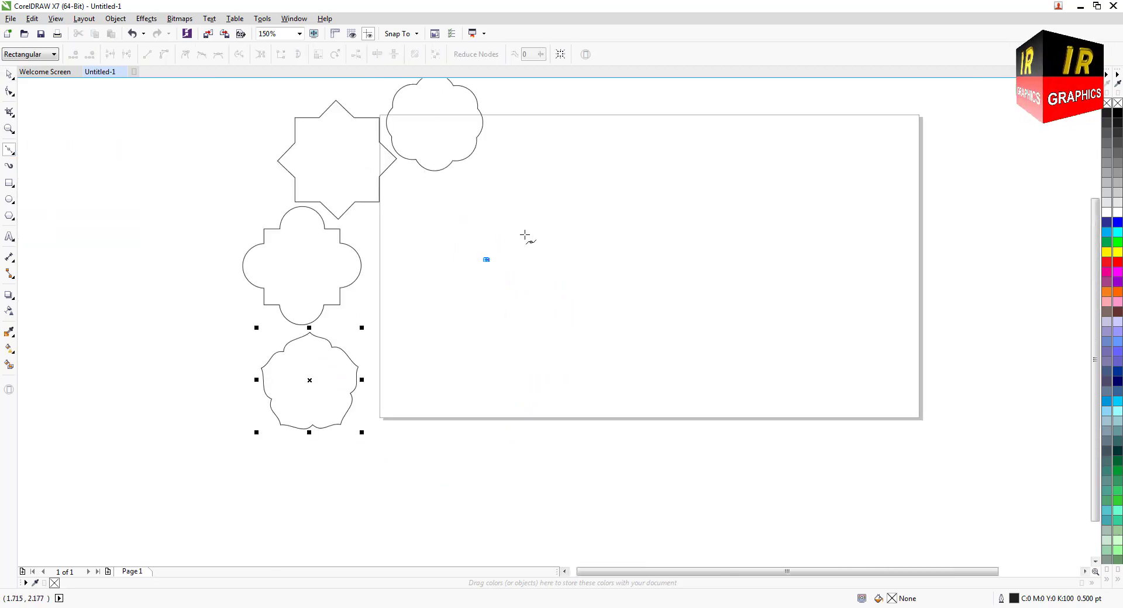
left_click(524, 235)
left_click(565, 213)
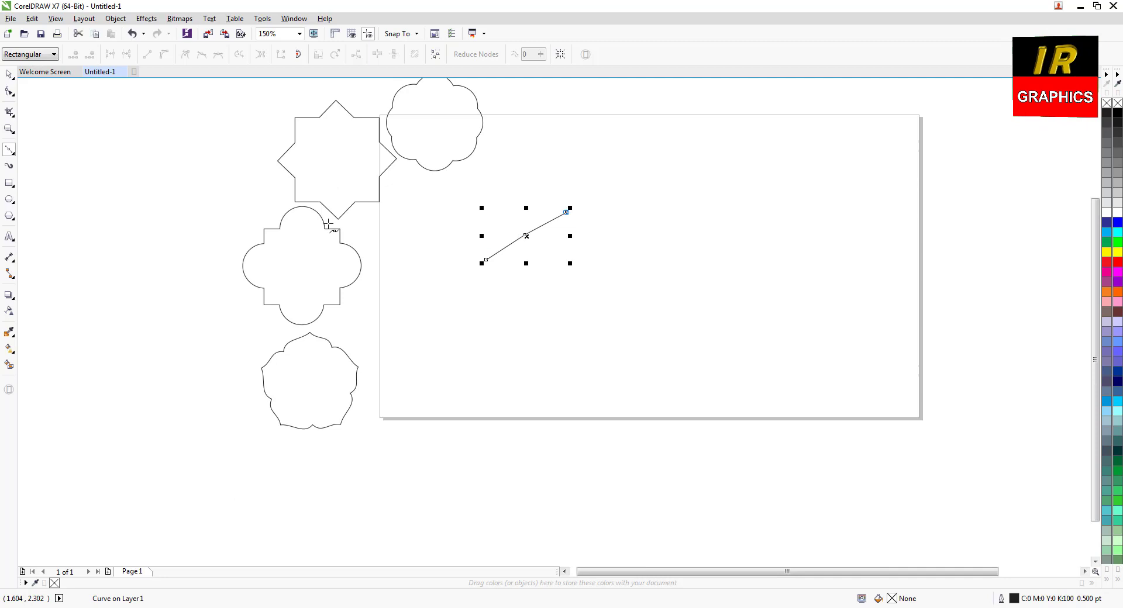
Step: Convert the new line's lower segment to a curve and shape it into an S-bend that bulges upward near the middle node
left_click(9, 91)
scroll(526, 247, "up", 1)
left_click(491, 246)
right_click(492, 245)
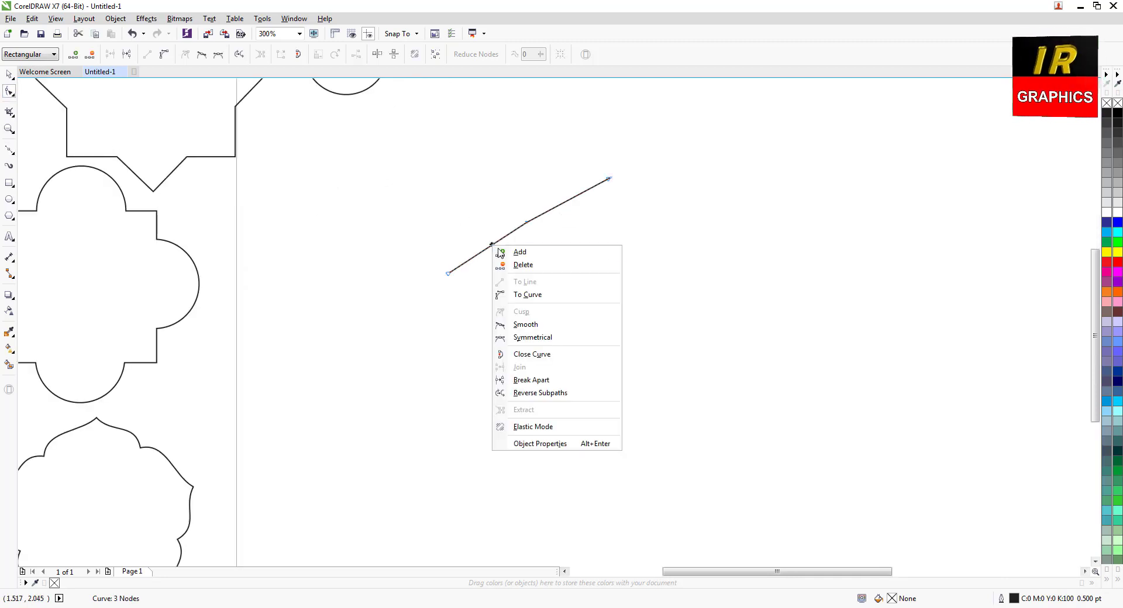
left_click(514, 294)
left_click_drag(502, 238, 495, 262)
left_click_drag(471, 216, 466, 211)
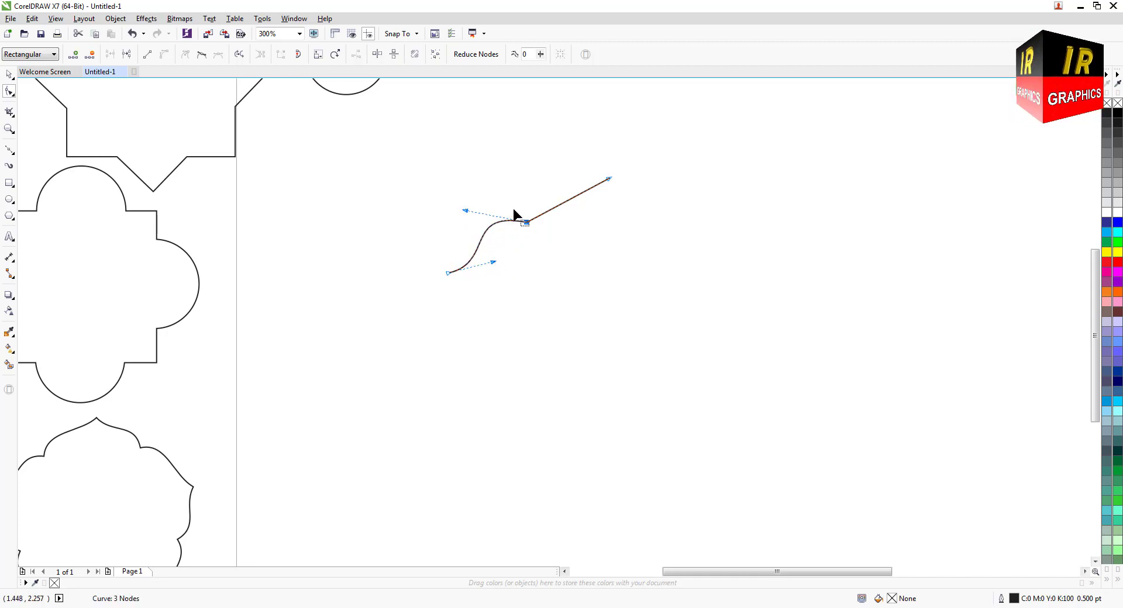
Step: Convert the line's upper segment to a curve, shape it into a matching S-bend, and refine the bends at the middle node
left_click(565, 203)
right_click(565, 203)
left_click(594, 251)
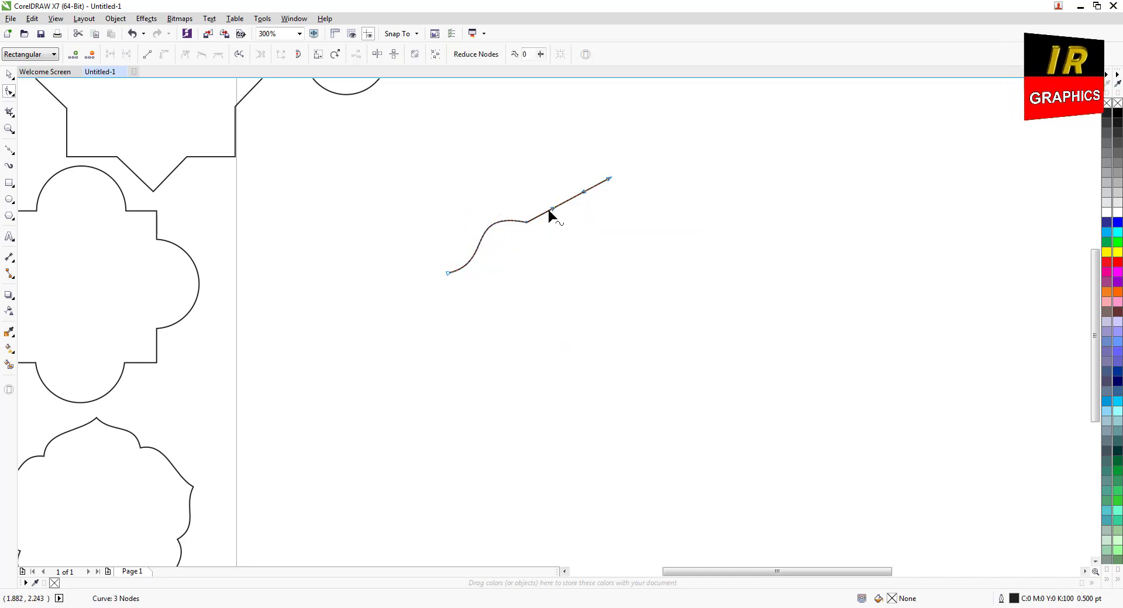
left_click_drag(553, 207, 588, 210)
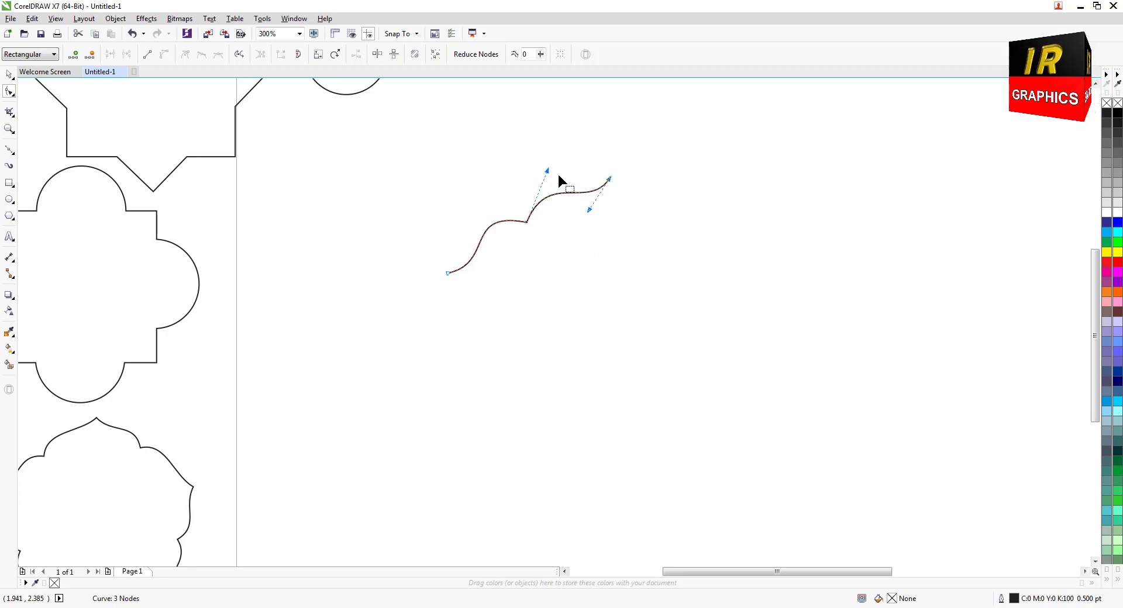
left_click_drag(548, 171, 544, 167)
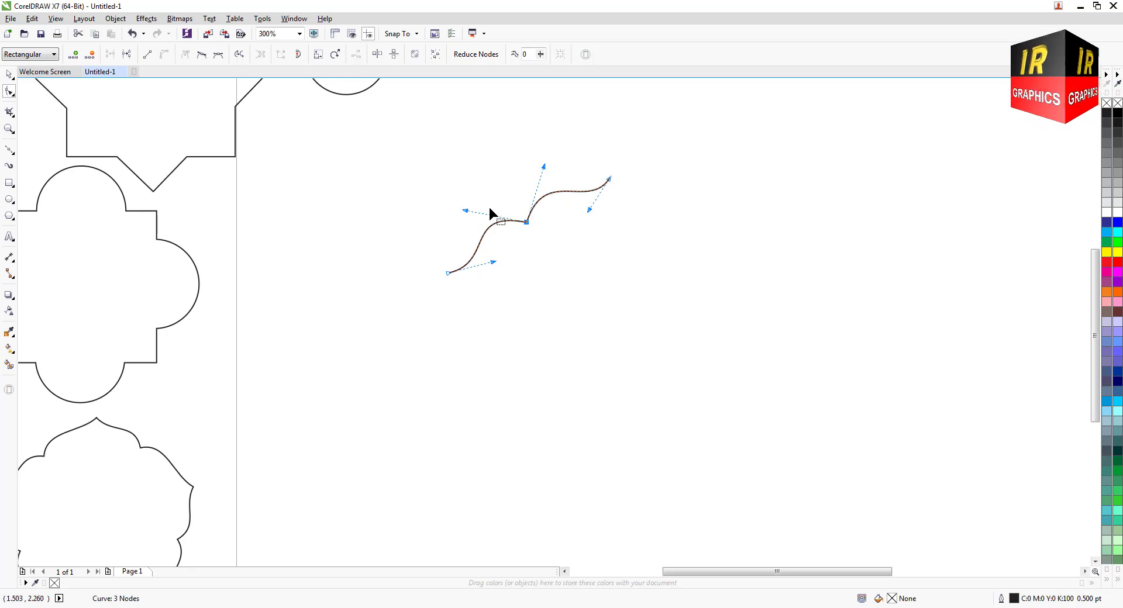
left_click_drag(464, 211, 467, 205)
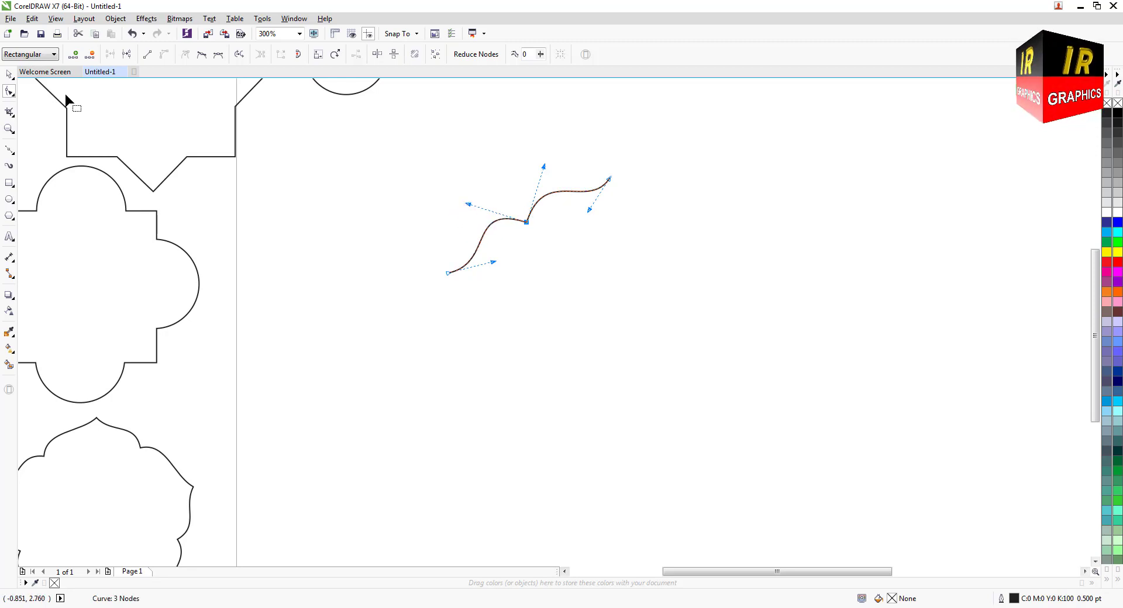
Step: Duplicate the curve, mirror the copy horizontally, and move it right so the two upper tips meet in a peak
key("space")
key("ctrl+d")
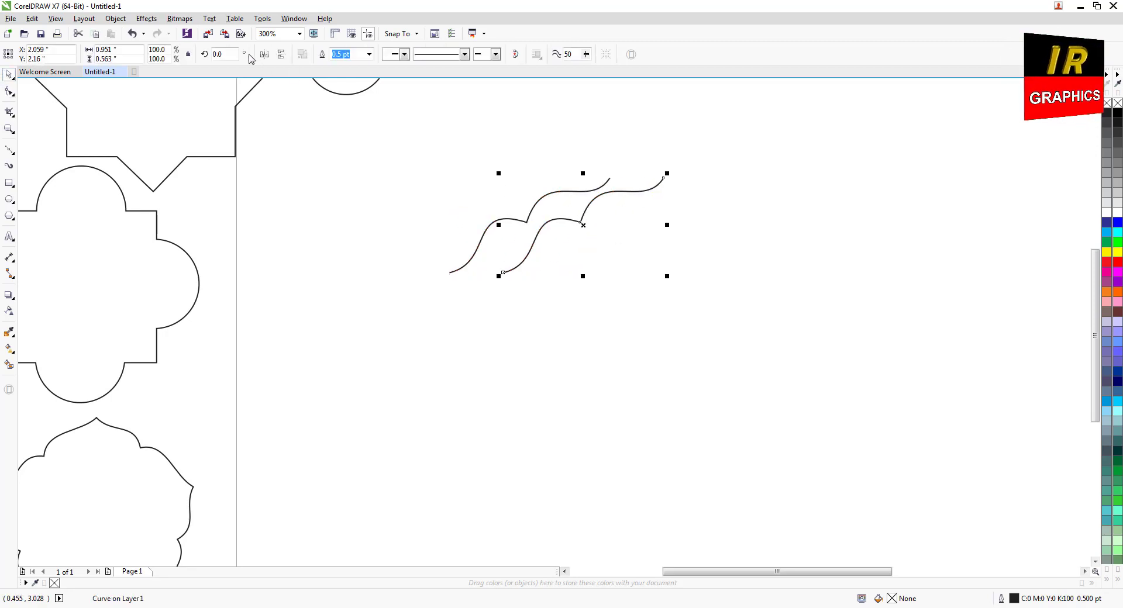
left_click(268, 54)
left_click_drag(585, 226, 687, 227)
left_click_drag(688, 225, 687, 225)
scroll(613, 184, "up", 1)
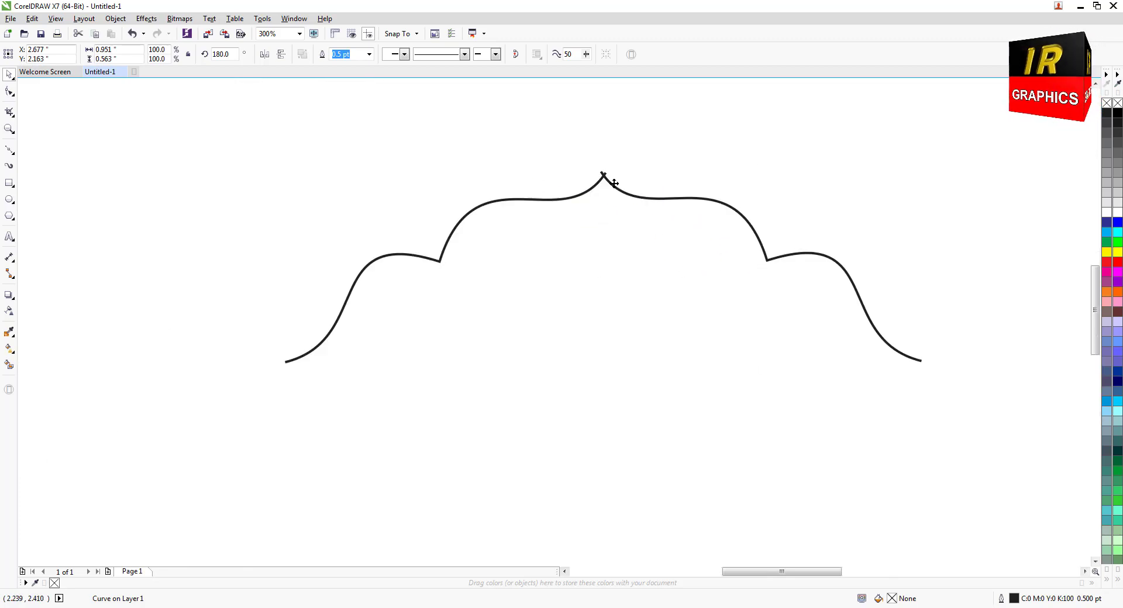
scroll(589, 226, "down", 1)
left_click(9, 92)
left_click_drag(584, 189, 608, 208)
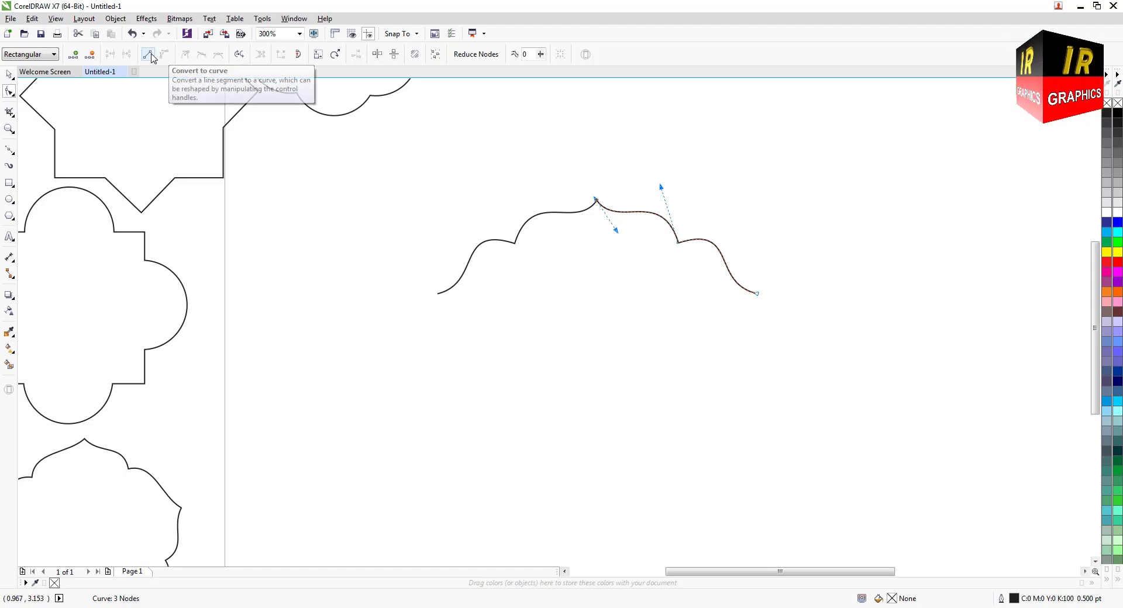
scroll(593, 204, "up", 1)
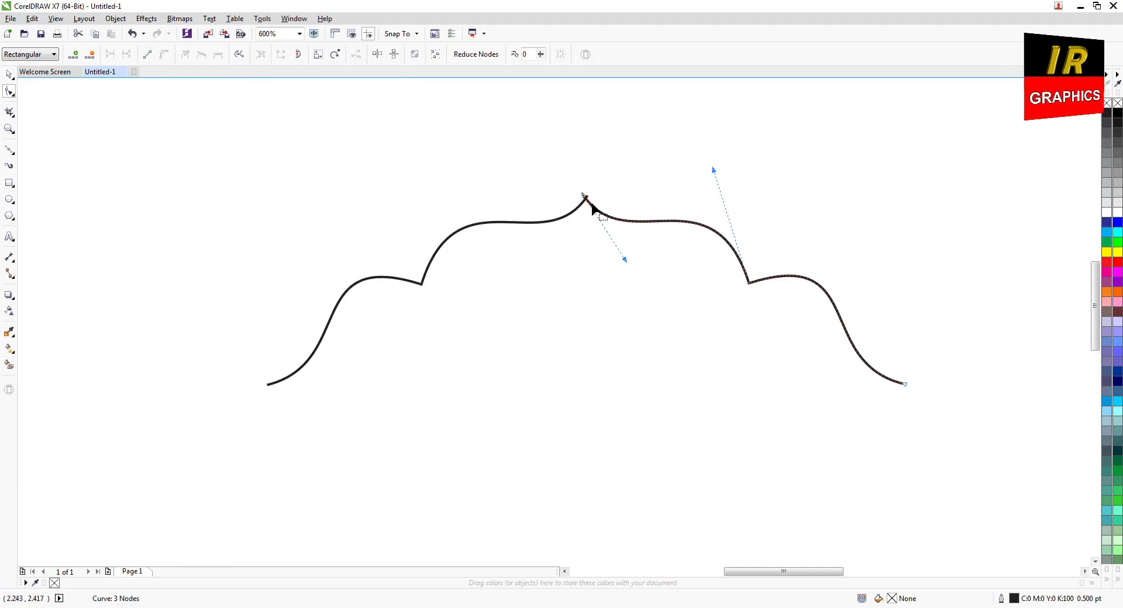
scroll(576, 204, "down", 1)
left_click(9, 76)
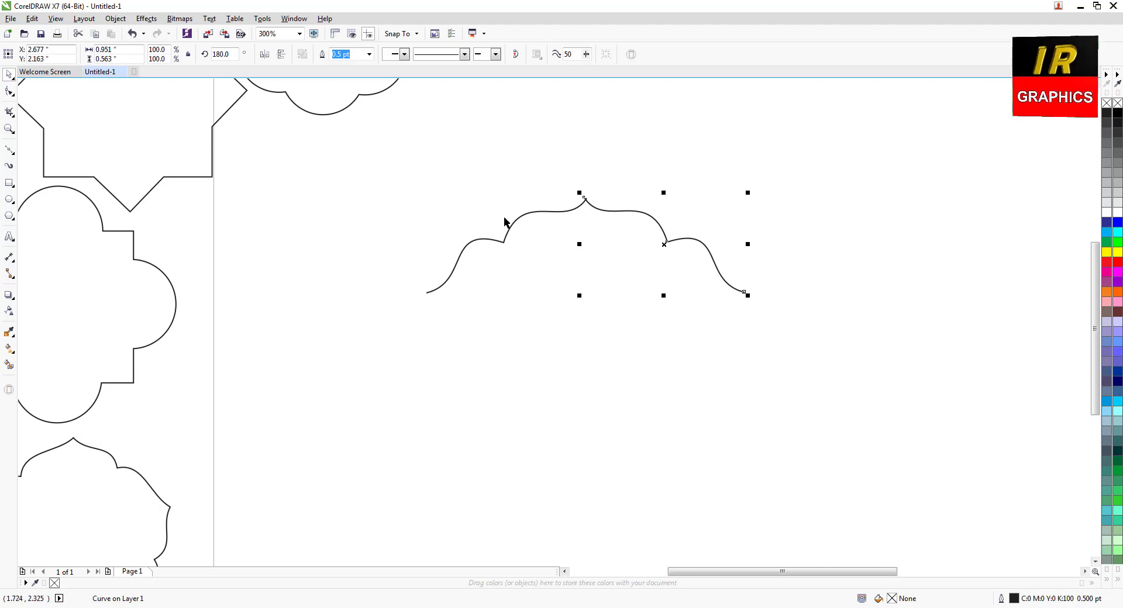
Step: Duplicate the two-piece peaked curve directly below the original and mirror the copy vertically
left_click_drag(377, 161, 769, 319)
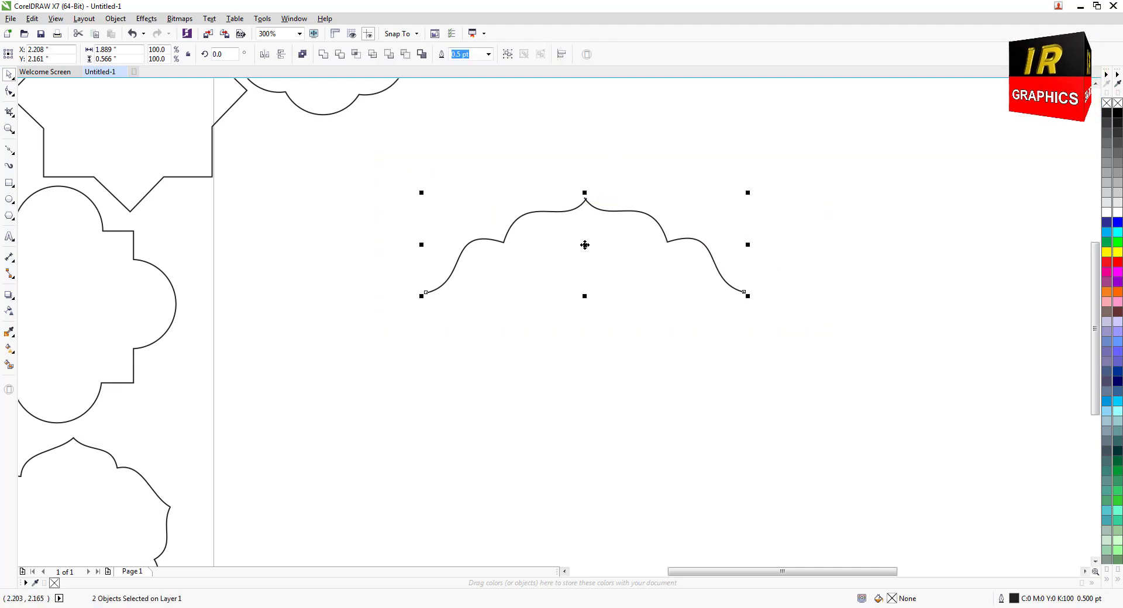
left_click_drag(584, 244, 583, 340)
right_click(573, 334)
left_click(281, 55)
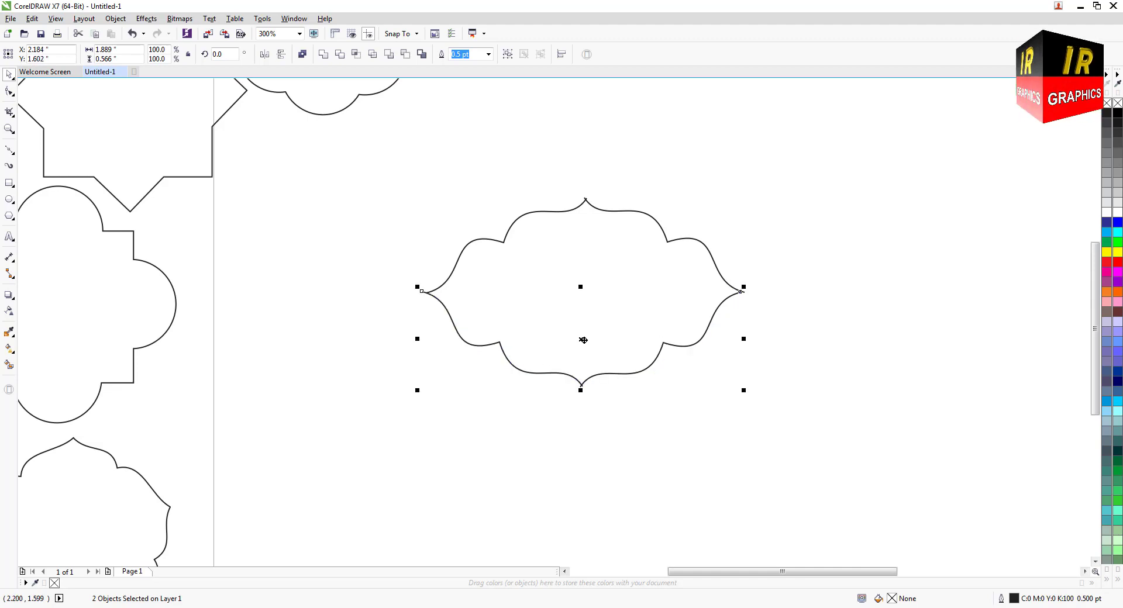
Step: Move the mirrored lower half sideways so its side tips line up with the upper half's tips
scroll(630, 335, "up", 2)
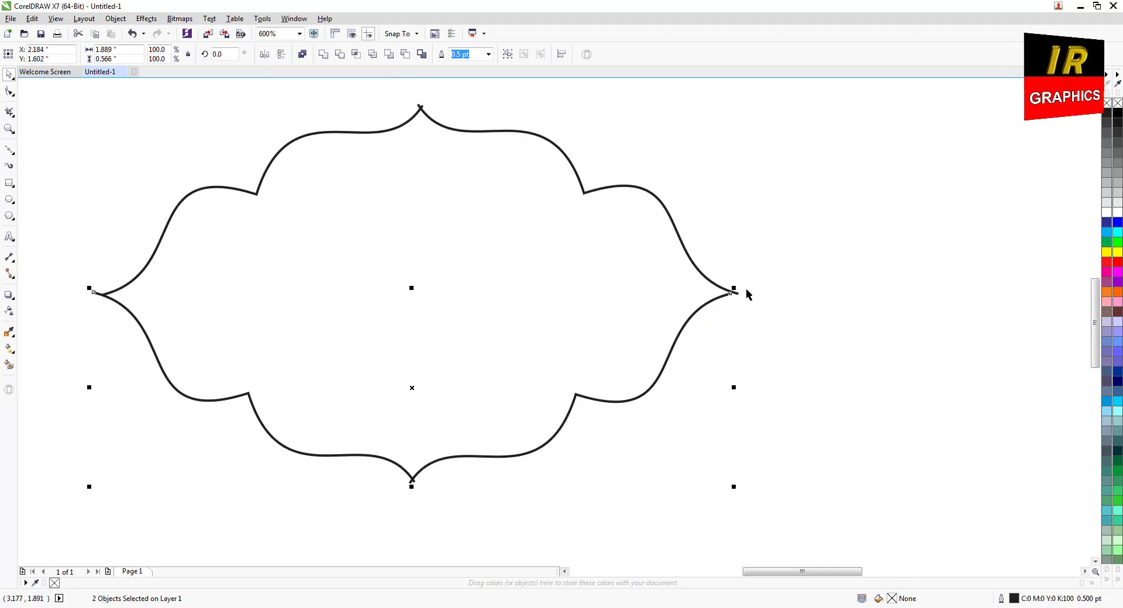
scroll(746, 293, "up", 3)
left_click_drag(691, 275, 754, 275)
scroll(754, 274, "down", 3)
scroll(491, 327, "down", 1)
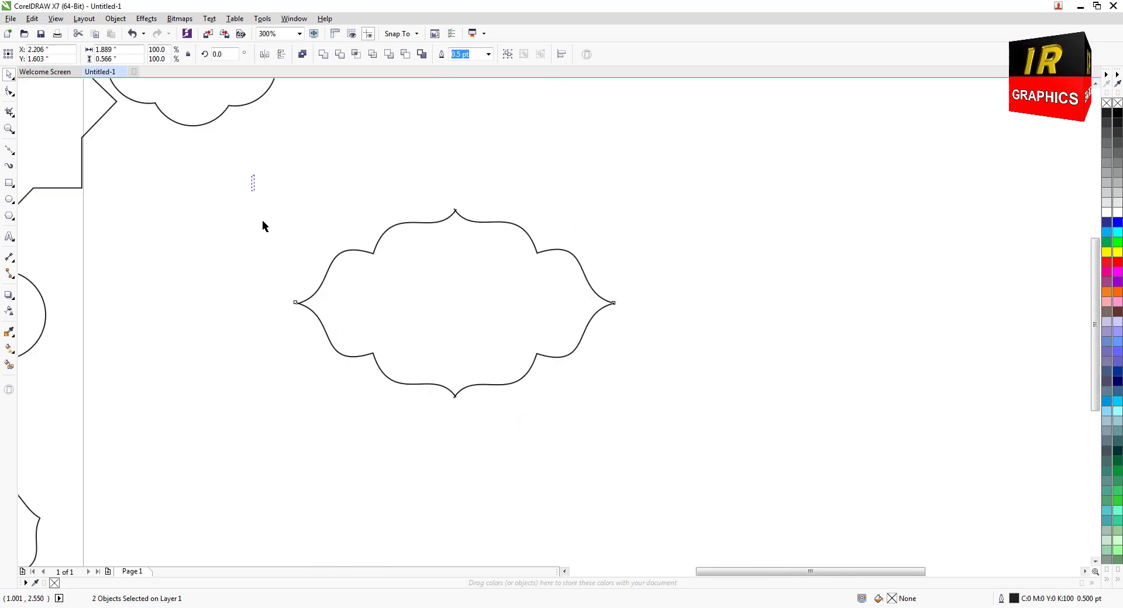
Step: Narrow the complete frame outline to about 1.51 inches wide and move it off the page beside the star and quatrefoil shapes
left_click_drag(263, 222, 679, 416)
left_click_drag(619, 304, 566, 304)
left_click(366, 218)
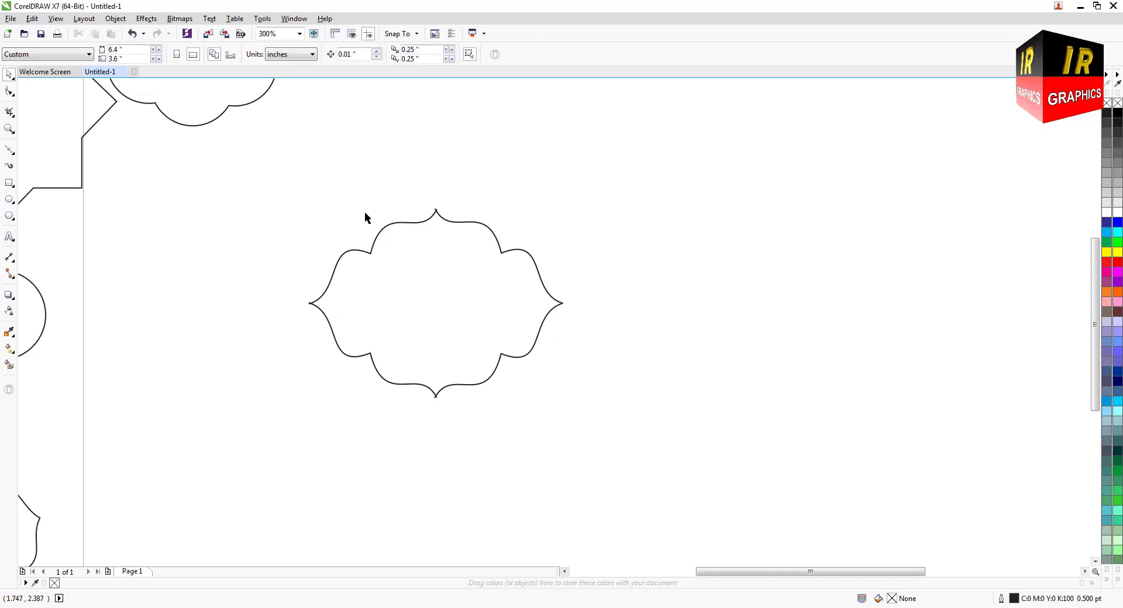
left_click_drag(253, 183, 639, 436)
scroll(920, 397, "down", 1)
left_click_drag(681, 349, 354, 290)
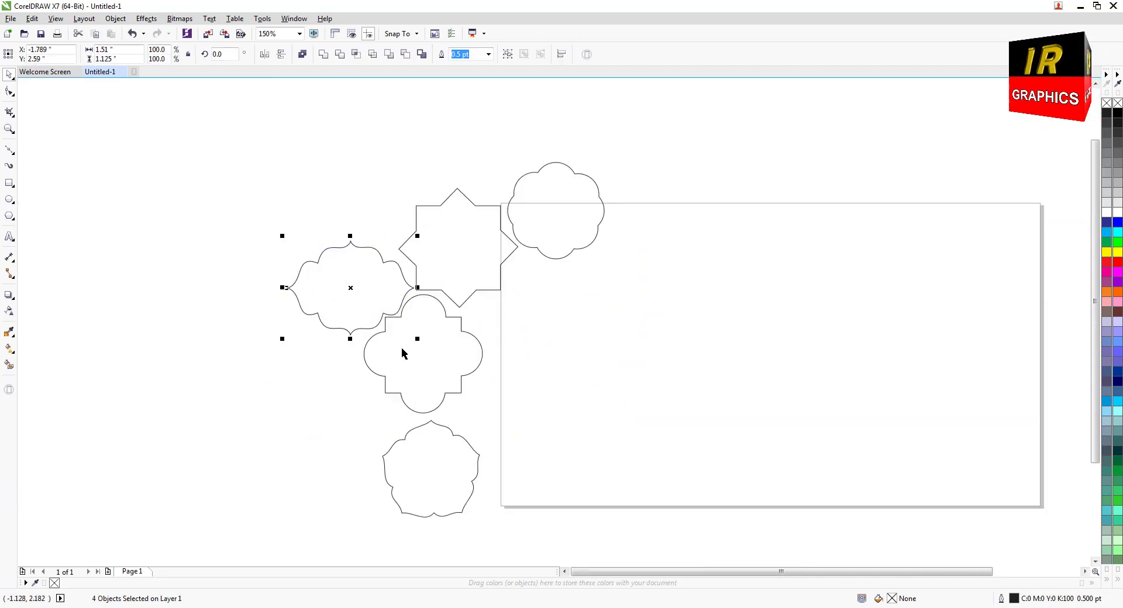
Step: Draw a five-node Bézier line about 1.96 by 0.81 inches, rising diagonally in three segments and ending in a nearly horizontal one
left_click(10, 150)
left_click(94, 174)
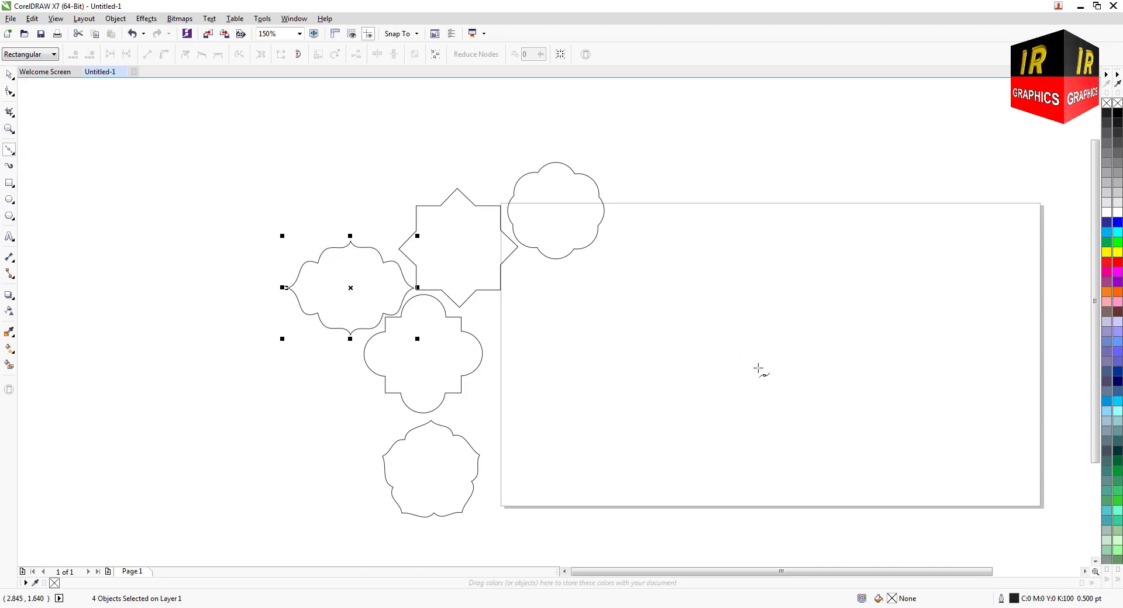
left_click(616, 347)
left_click(646, 319)
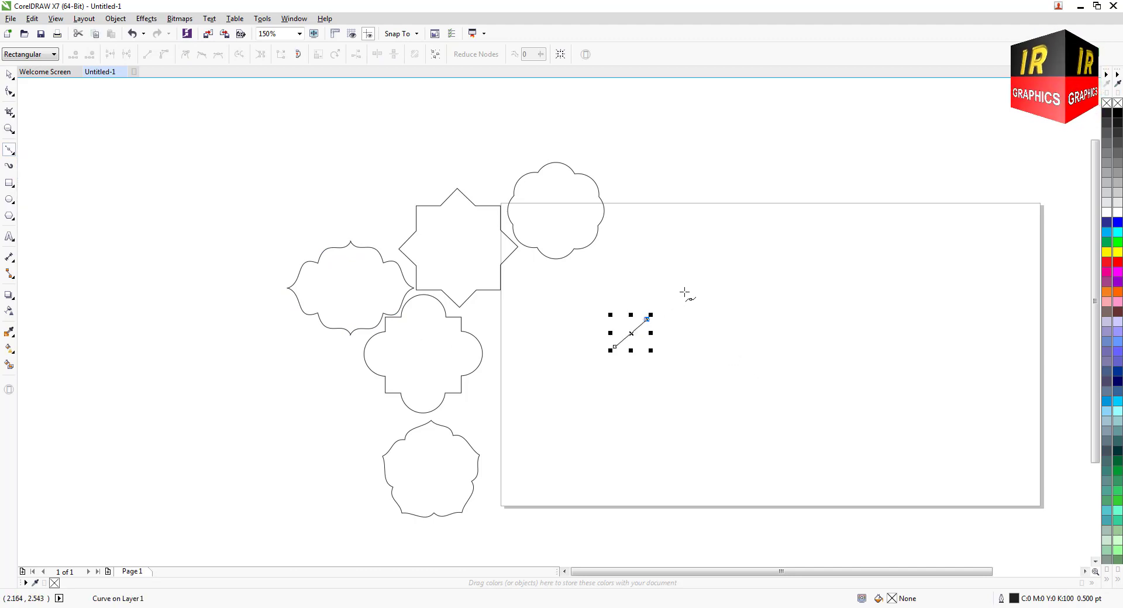
left_click(673, 301)
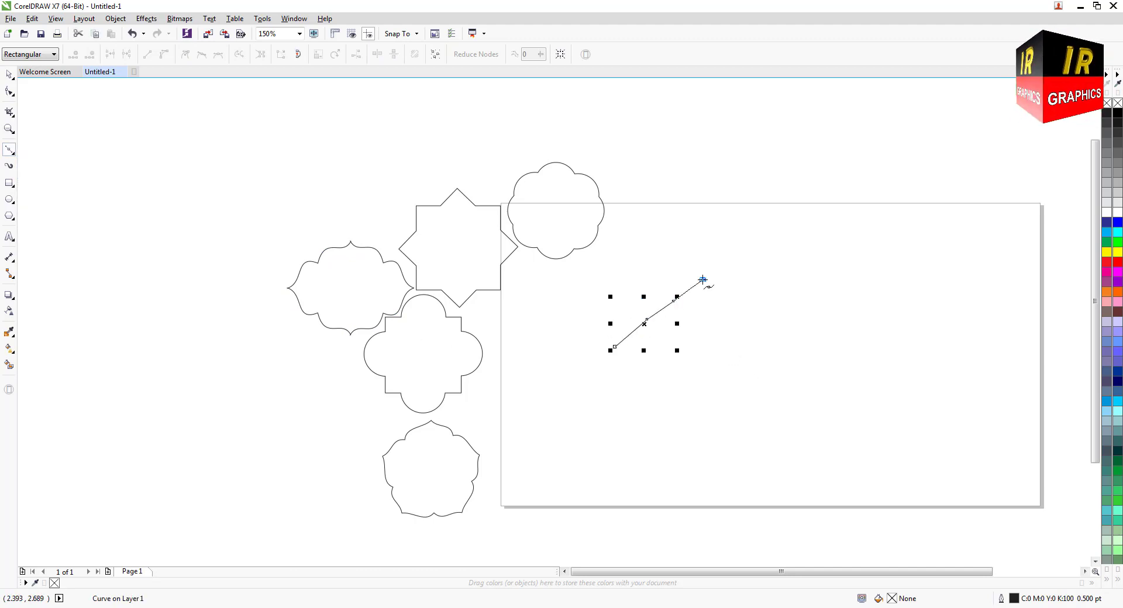
left_click(702, 280)
left_click(779, 278)
key("space")
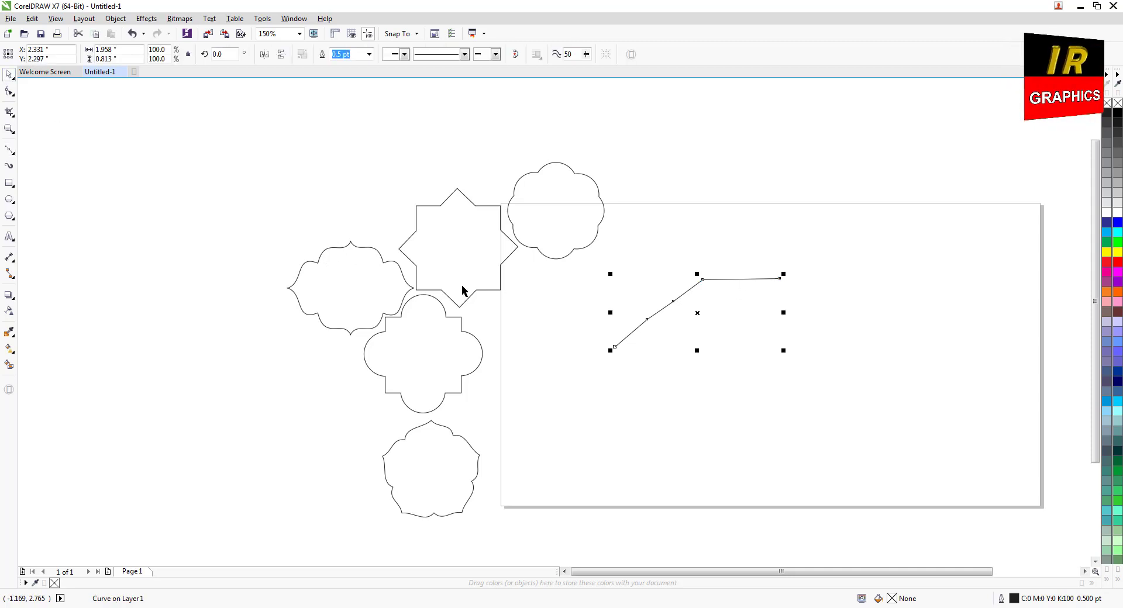
Step: Convert the line's two segments between the lowest and the horizontal one to curves, and bend each into an upward-bulging scallop
left_click(10, 92)
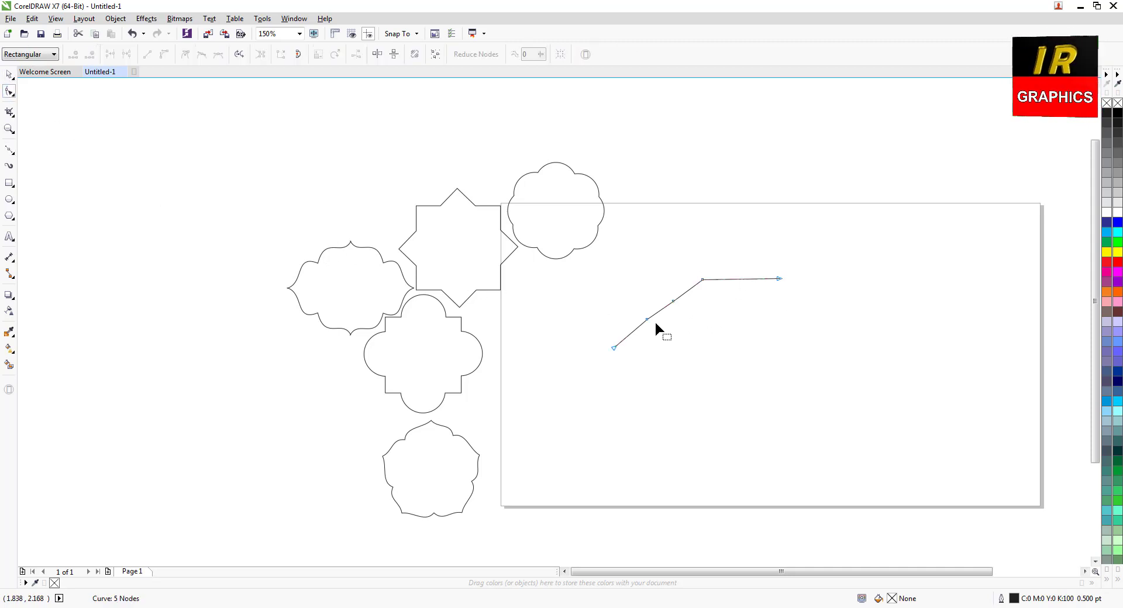
scroll(651, 320, "up", 1)
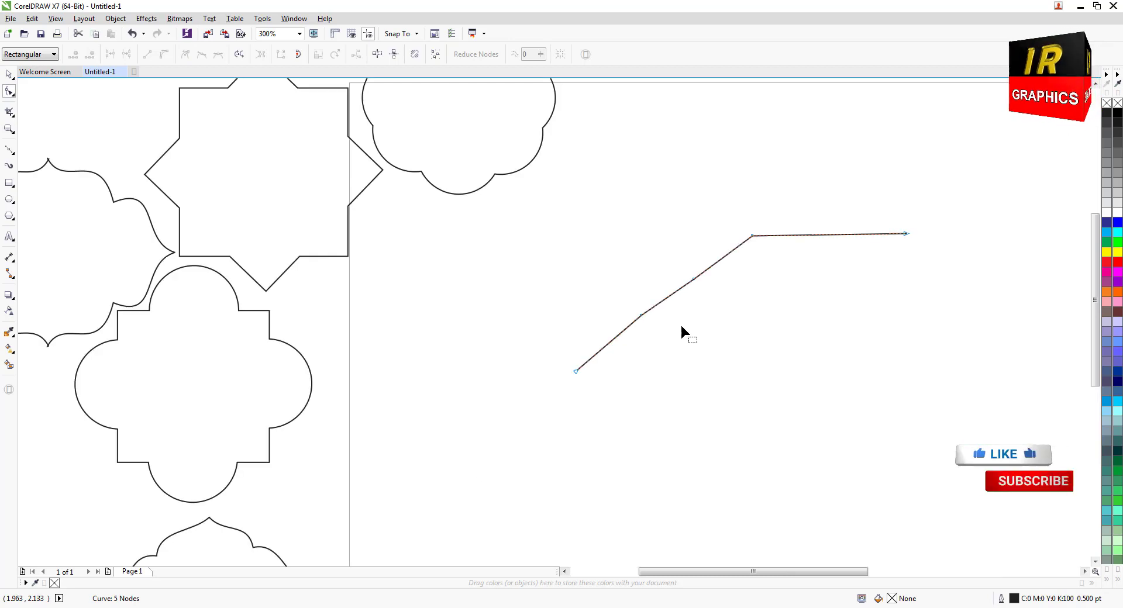
left_click_drag(603, 278, 707, 316)
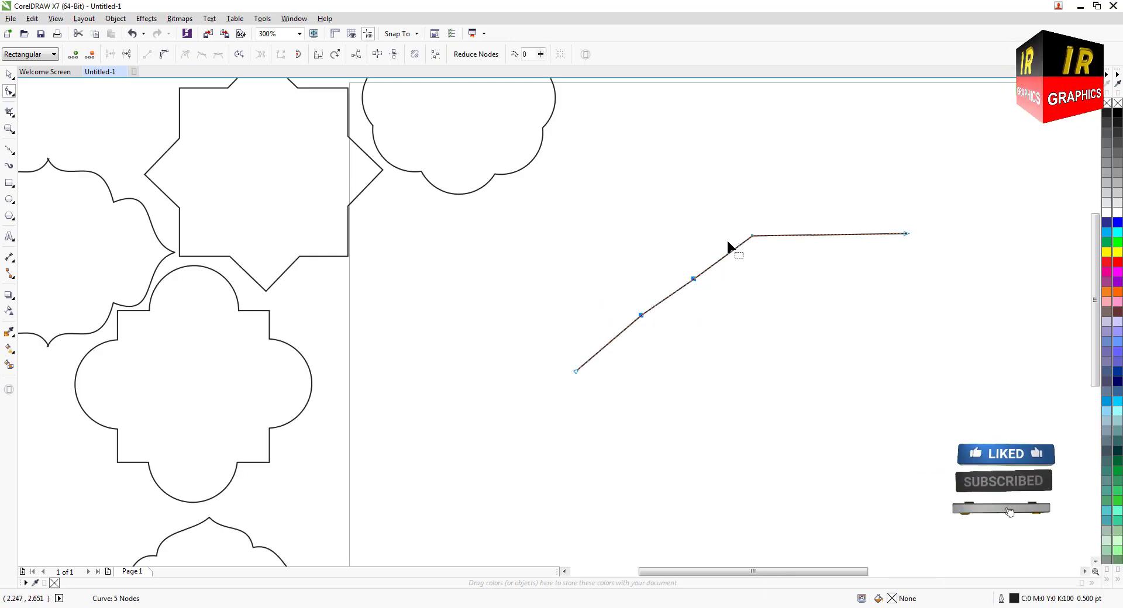
left_click_drag(726, 238, 753, 240)
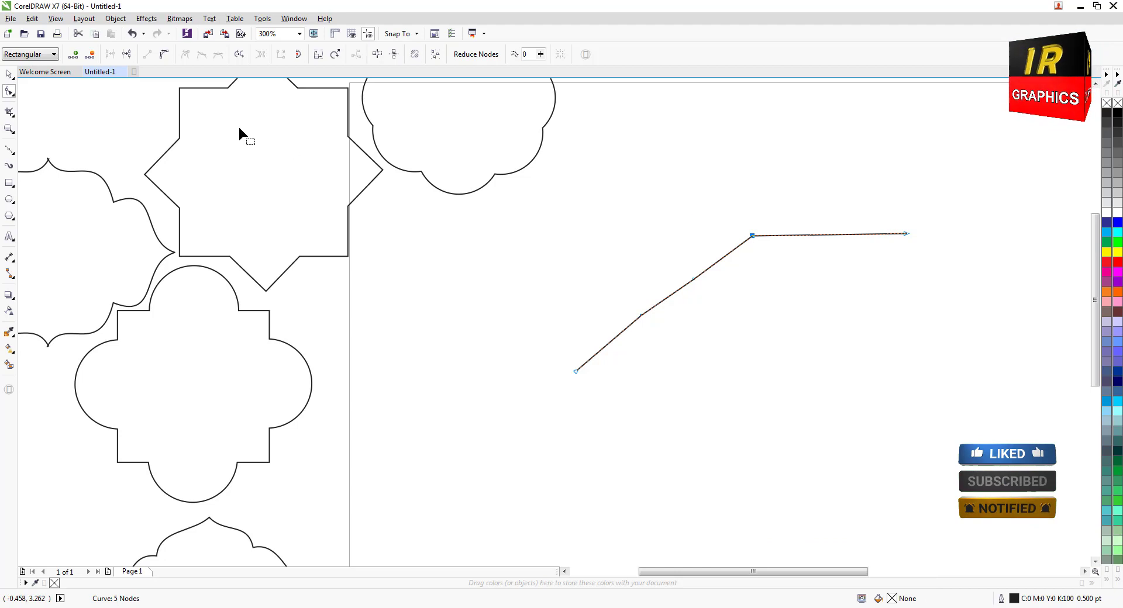
left_click(716, 261)
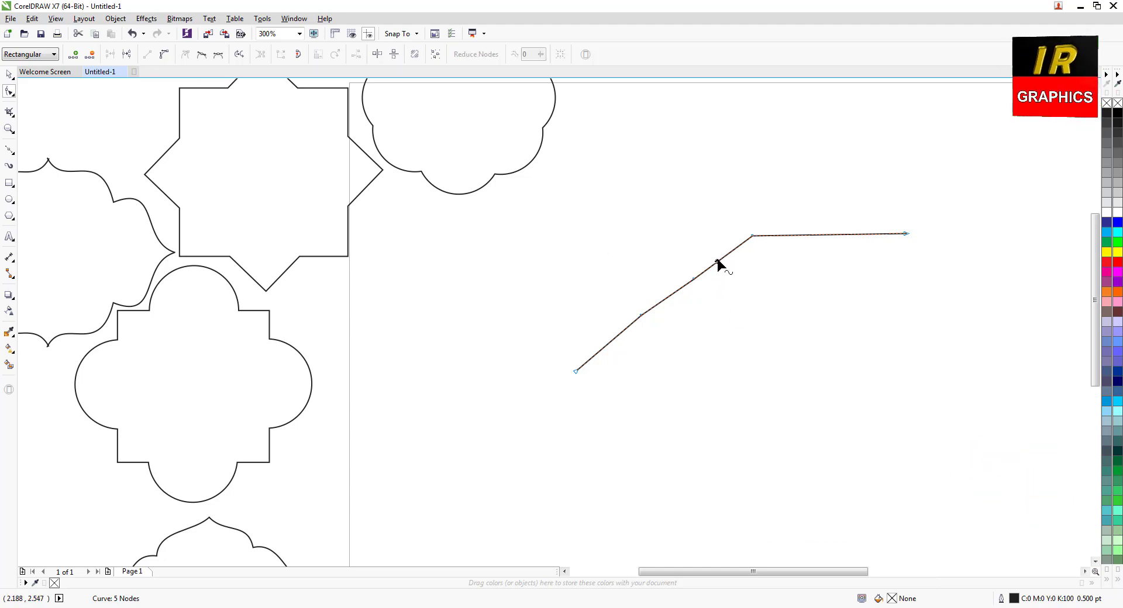
right_click(717, 261)
left_click(739, 311)
left_click_drag(723, 258, 639, 313)
right_click(668, 298)
left_click(751, 349)
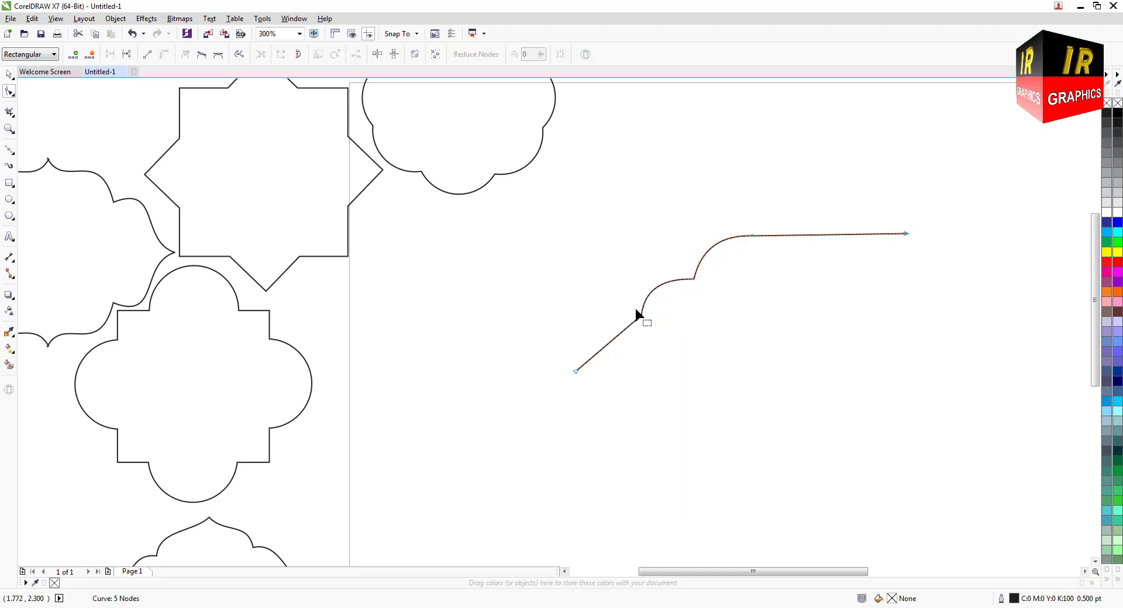
Step: Convert the line's lowest segment to a curve and shape it into an S-bend with its control handles
right_click(609, 345)
left_click(648, 395)
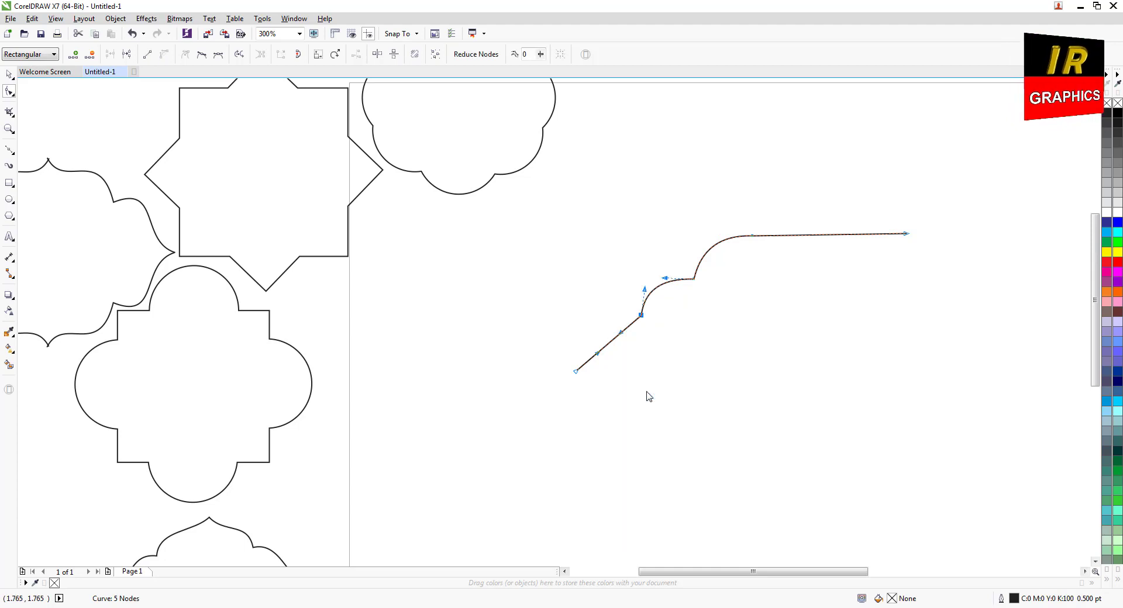
left_click_drag(612, 346, 599, 369)
left_click_drag(603, 321, 593, 318)
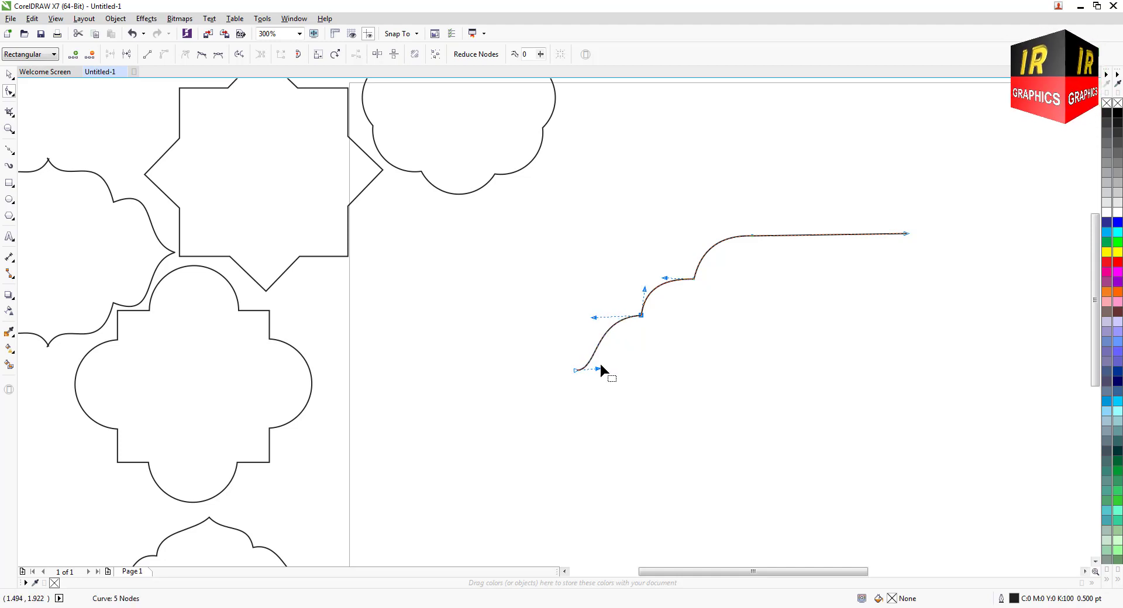
left_click_drag(598, 369, 602, 374)
left_click(13, 76)
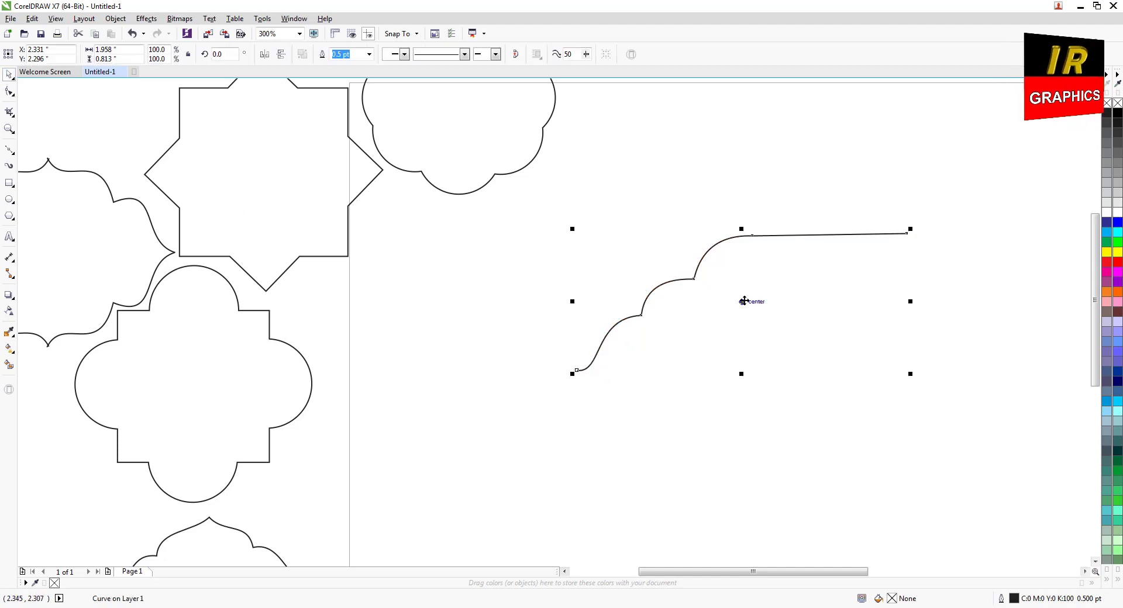
Step: Duplicate the scalloped curve, mirror the copy vertically, and move it down so the left tips of both curves meet
left_click_drag(742, 302, 721, 397)
right_click(721, 397)
left_click(280, 55)
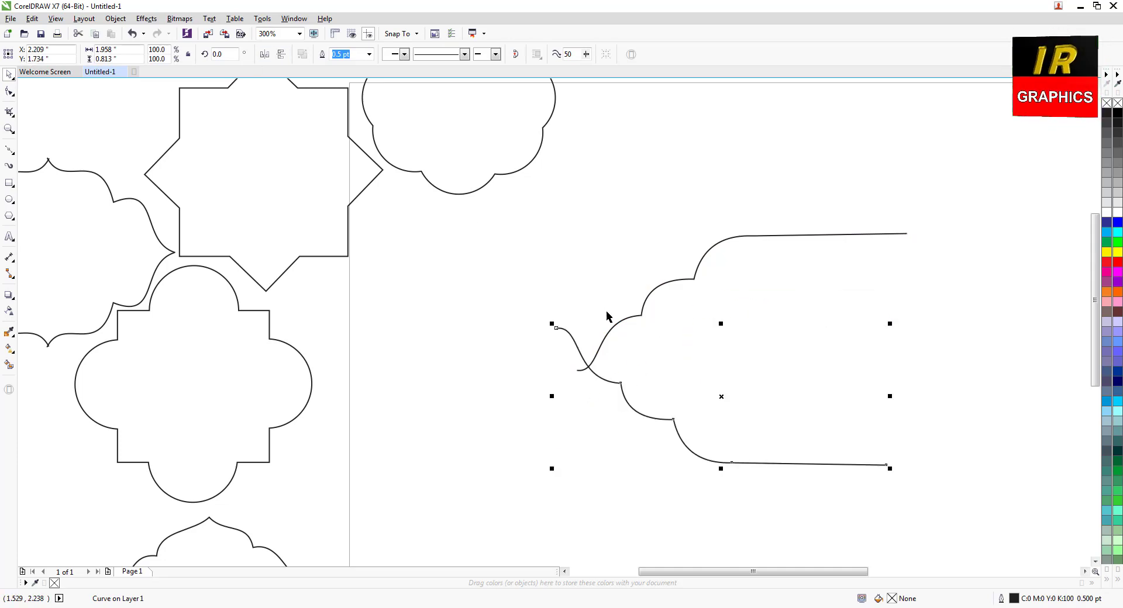
scroll(612, 316, "up", 2)
left_click_drag(352, 230, 436, 397)
scroll(438, 349, "down", 3)
left_click(435, 320)
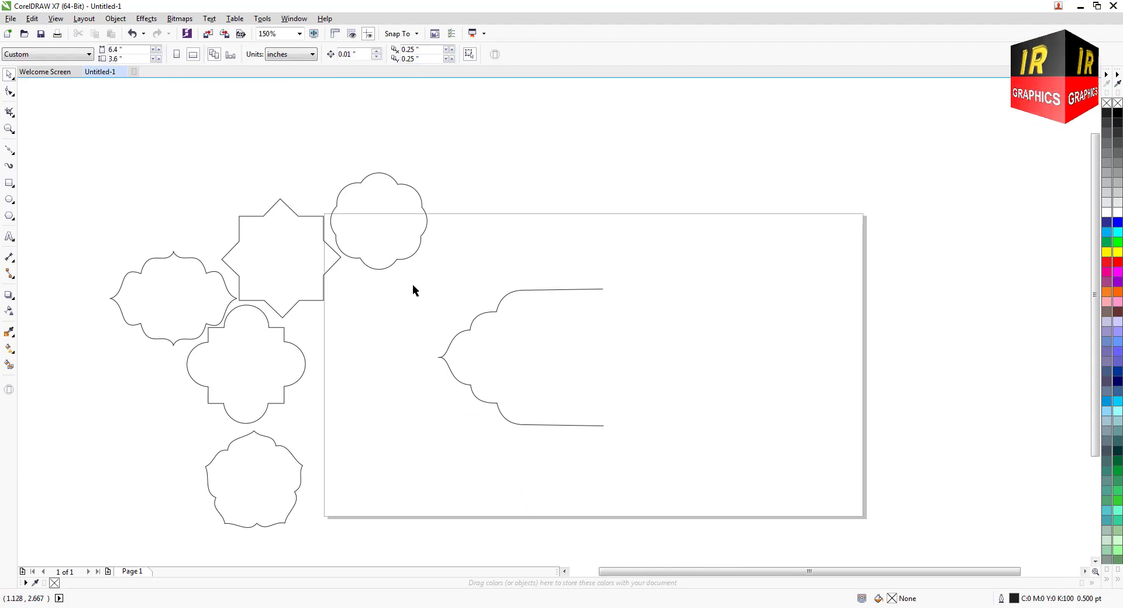
Step: Duplicate both scalloped curves to the right and mirror the copies horizontally
left_click_drag(412, 283, 651, 460)
left_click_drag(517, 358, 588, 361)
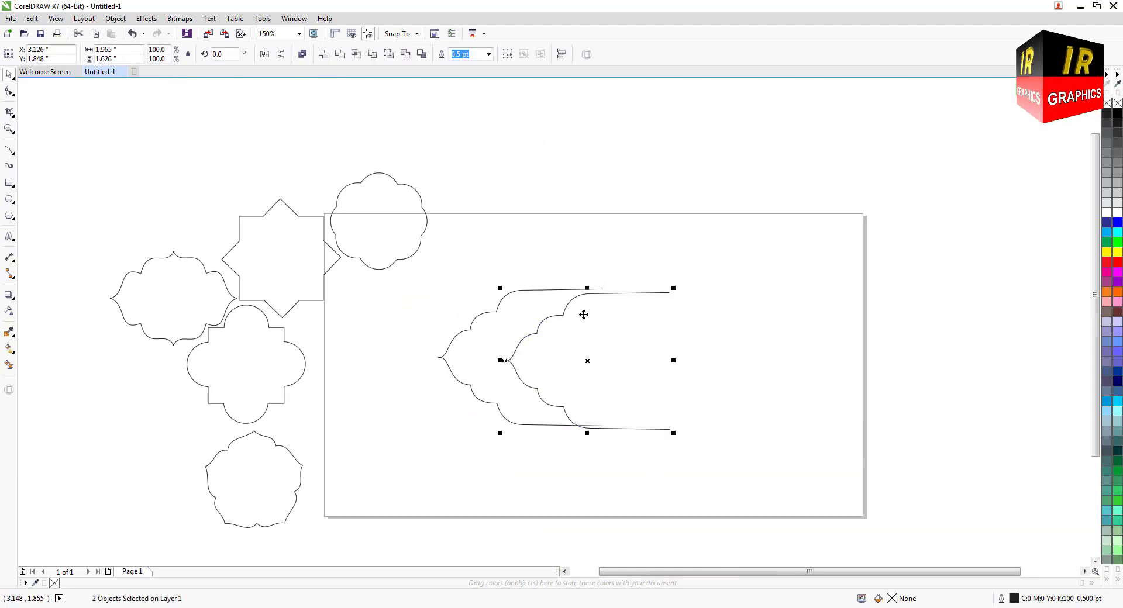
left_click(264, 53)
Step: Select both right-hand curves and move them so their straight upper end meets the left half's upper corner node
scroll(567, 335, "up", 4)
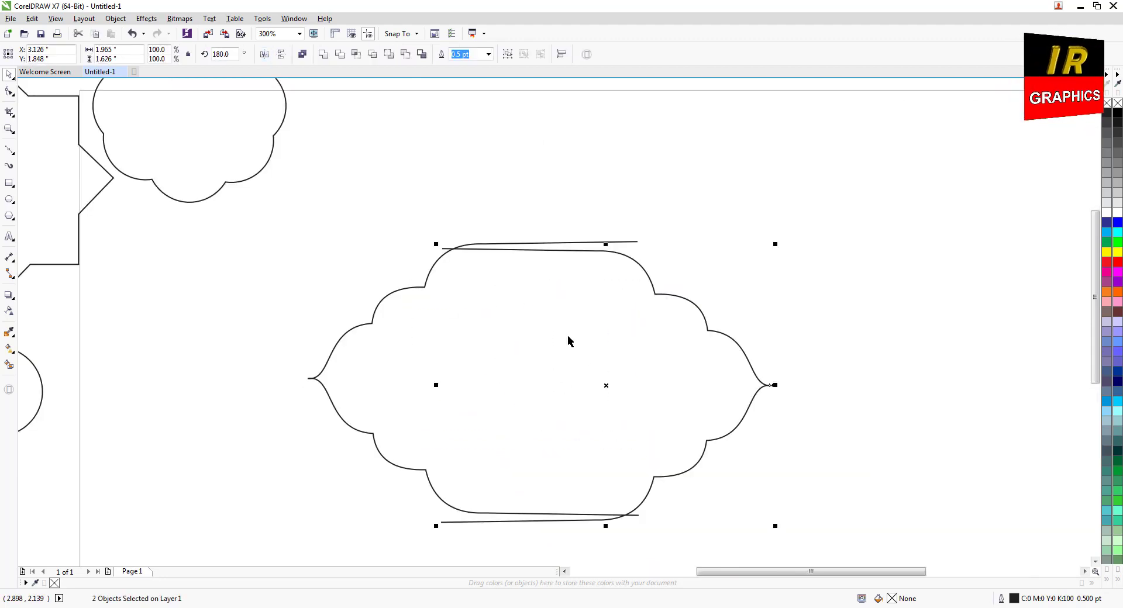
scroll(500, 288, "down", 2)
left_click(621, 387)
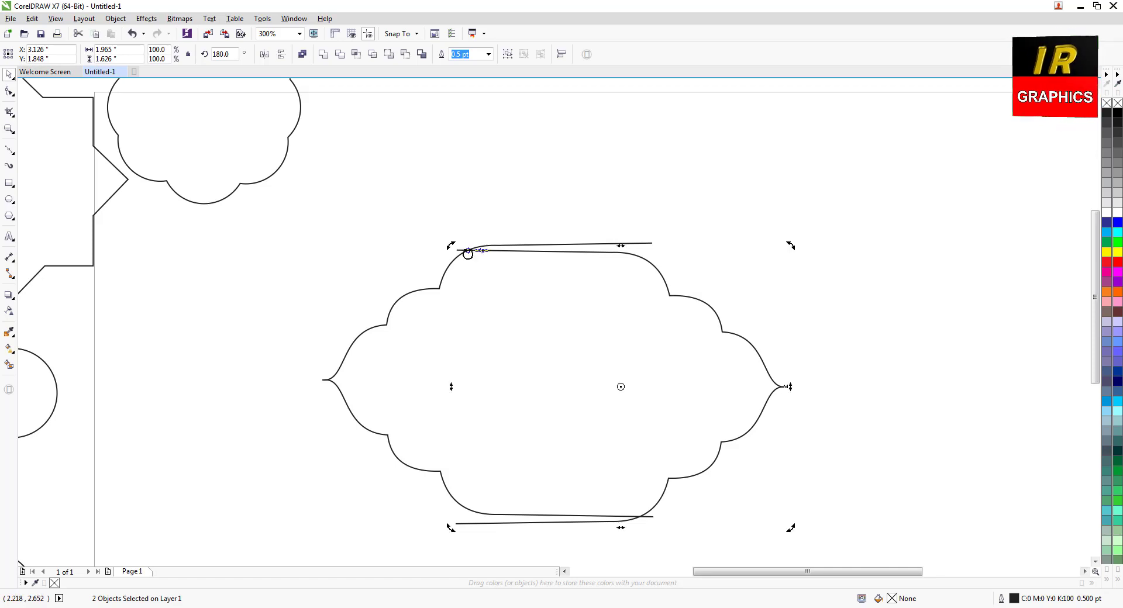
left_click(651, 378)
left_click_drag(817, 340, 514, 519)
left_click(709, 314, "shift")
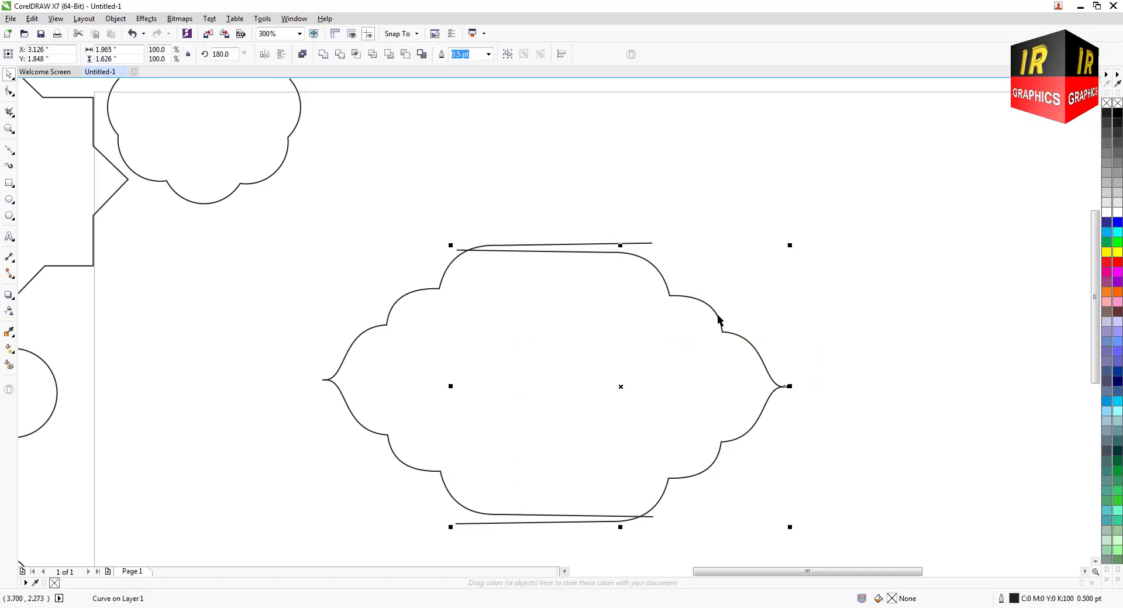
scroll(484, 251, "up", 3)
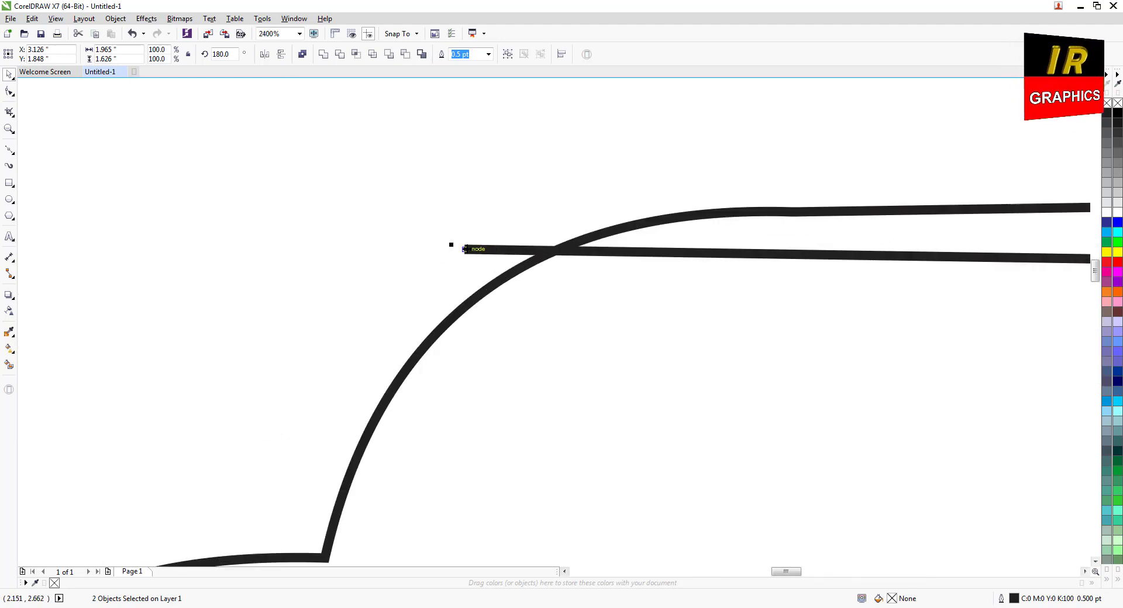
left_click_drag(466, 249, 793, 211)
scroll(575, 204, "down", 3)
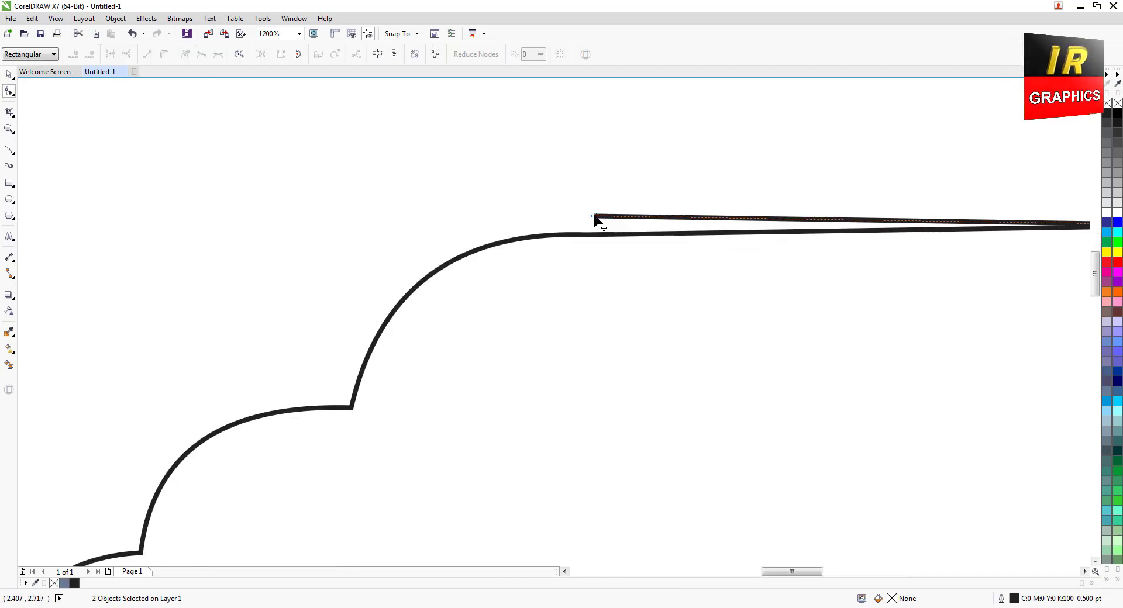
Step: Adjust the loose end nodes of the upper and lower straight segments so they line up with the opposite half's lines
left_click_drag(595, 220, 596, 234)
scroll(596, 234, "down", 2)
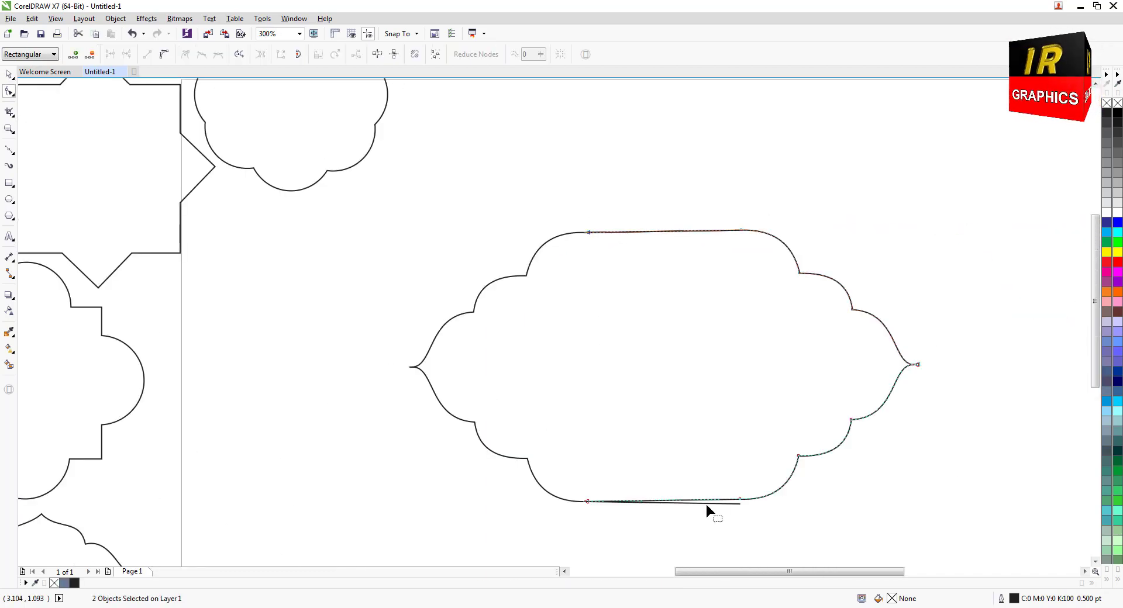
scroll(737, 512, "up", 1)
left_click_drag(744, 505, 743, 490)
scroll(711, 453, "down", 2)
scroll(711, 452, "up", 1)
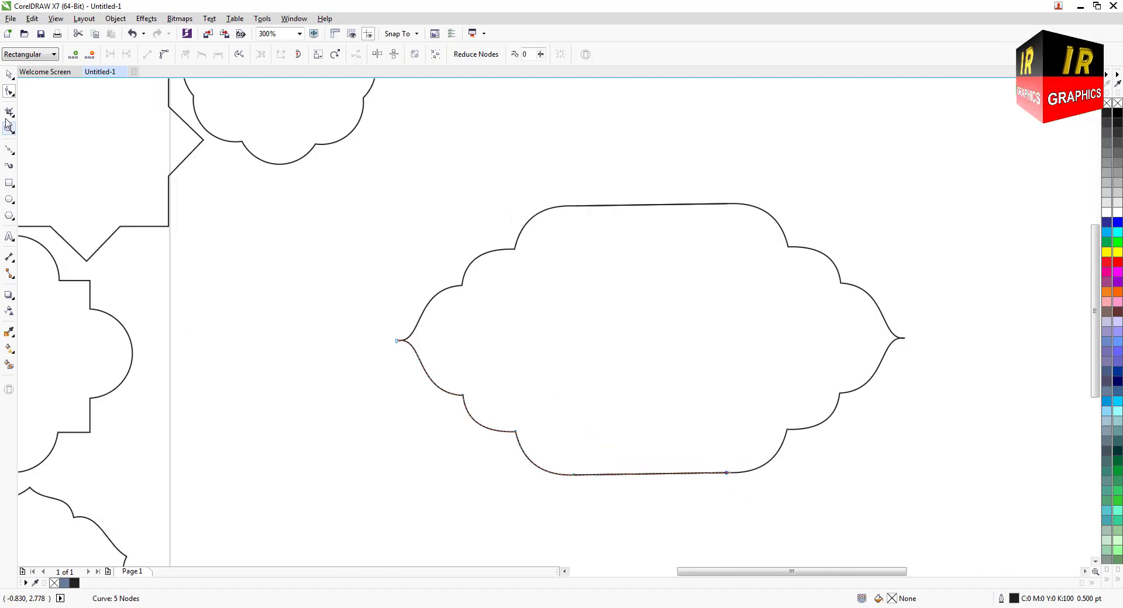
left_click(9, 74)
left_click(546, 301)
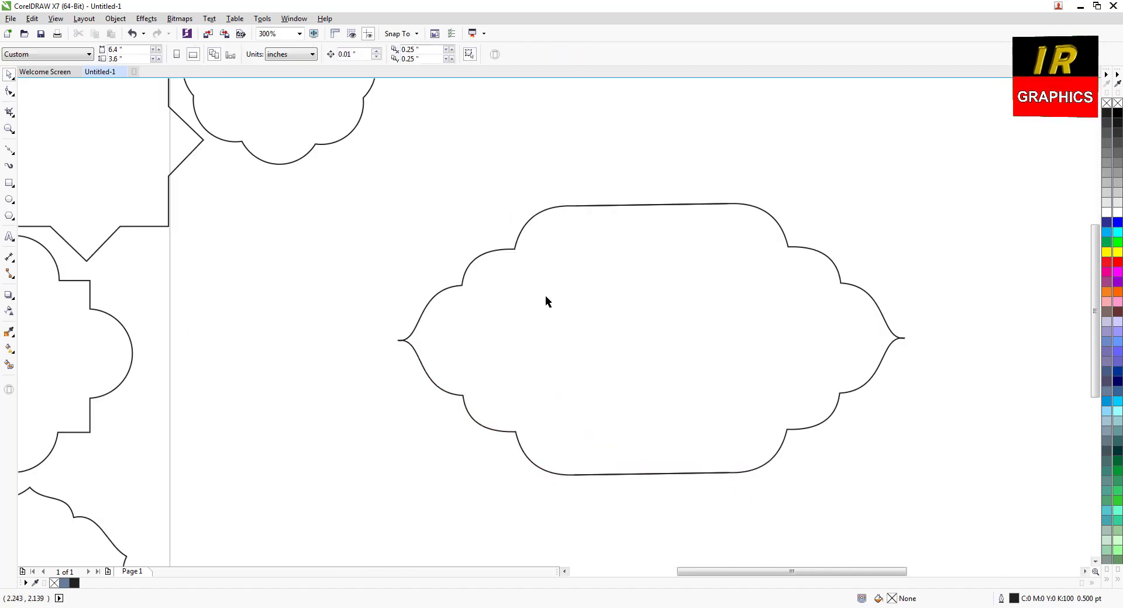
Step: Smart-fill the closed frame outline with slate blue (C:40 M:20 Y:0 K:40) and select the filled shape
left_click(7, 367)
left_click(648, 343)
left_click(9, 75)
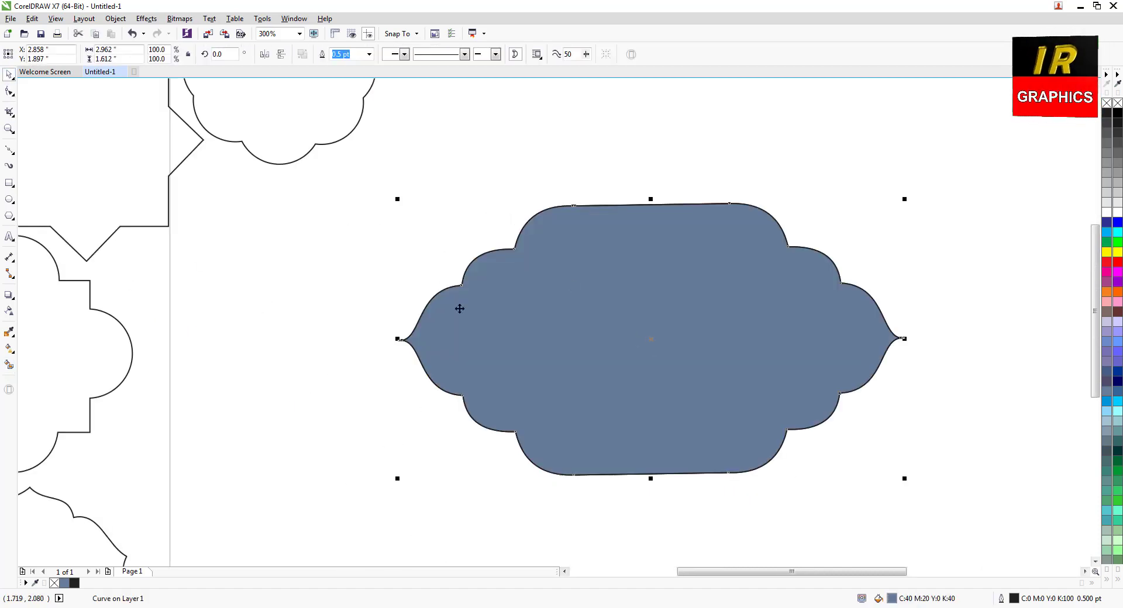
Step: Draw an ellipse over the filled frame and set its size to 1 by 1 inch
scroll(459, 308, "down", 1)
left_click(9, 200)
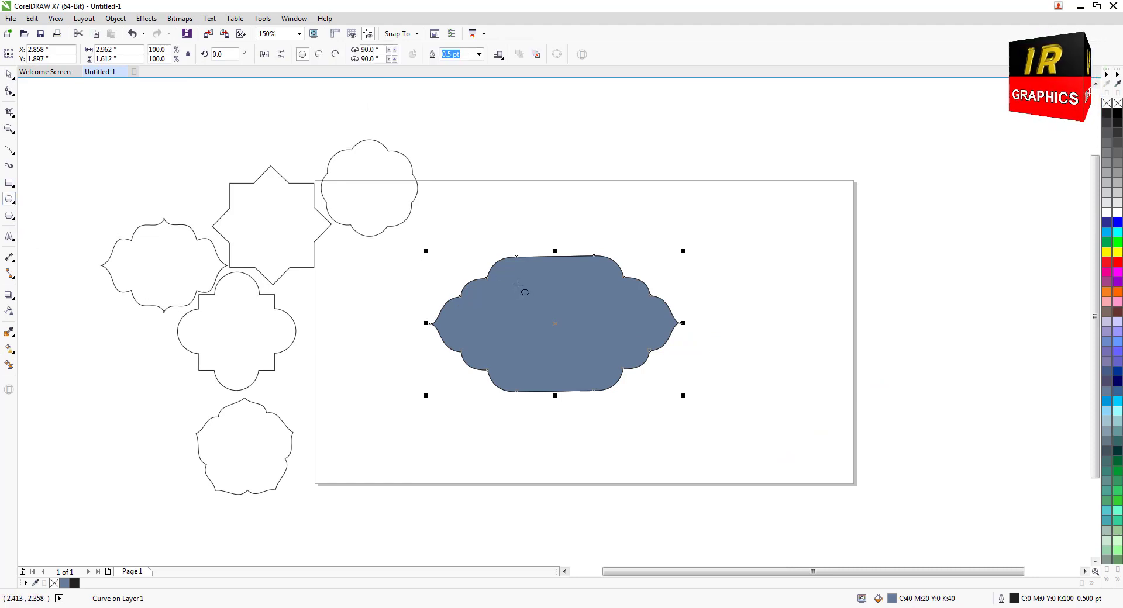
left_click_drag(512, 239, 660, 397)
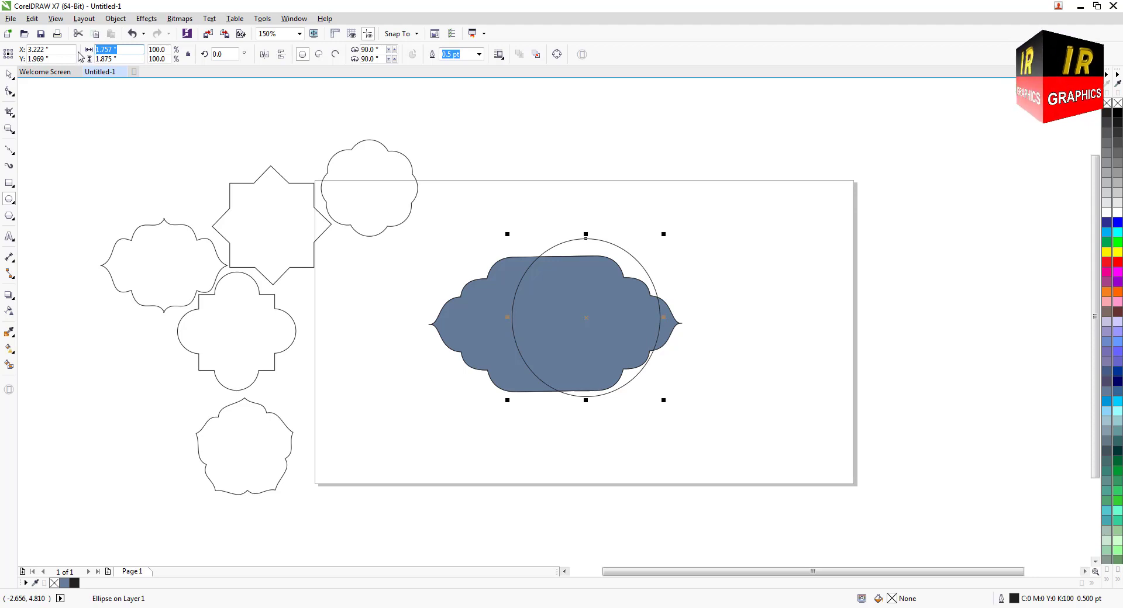
type("1")
key("Tab")
type("1")
key("Return")
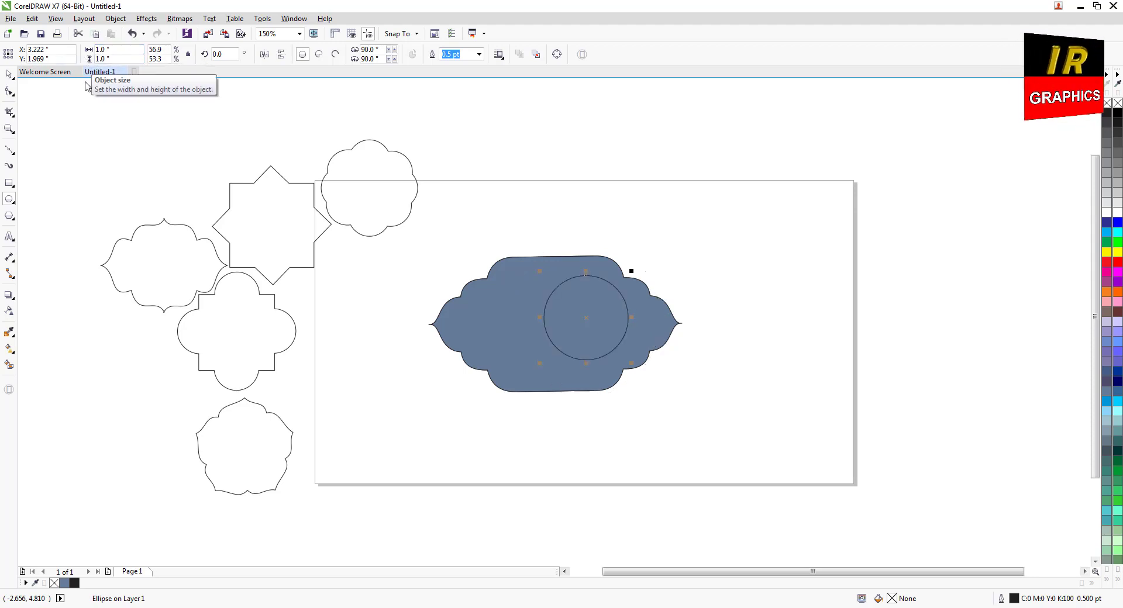
Step: Centre the circle on the filled frame, enlarge it to about 1.85 inches across, and weld it with the frame
left_click(9, 74)
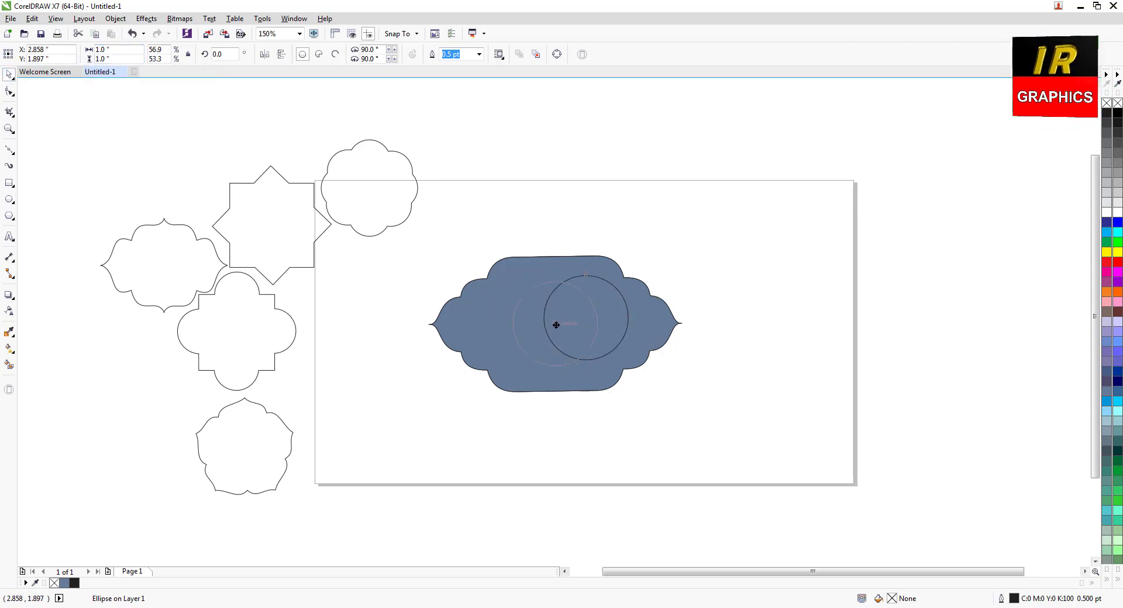
left_click_drag(556, 325, 556, 325)
left_click_drag(603, 370, 638, 410)
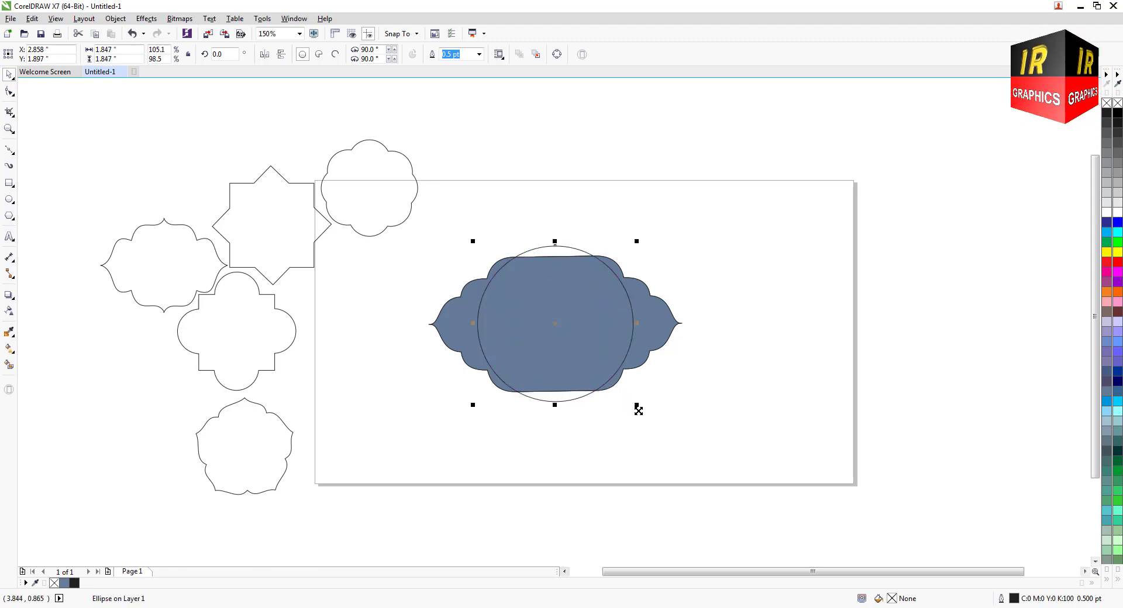
left_click(659, 349, "shift")
left_click(320, 54)
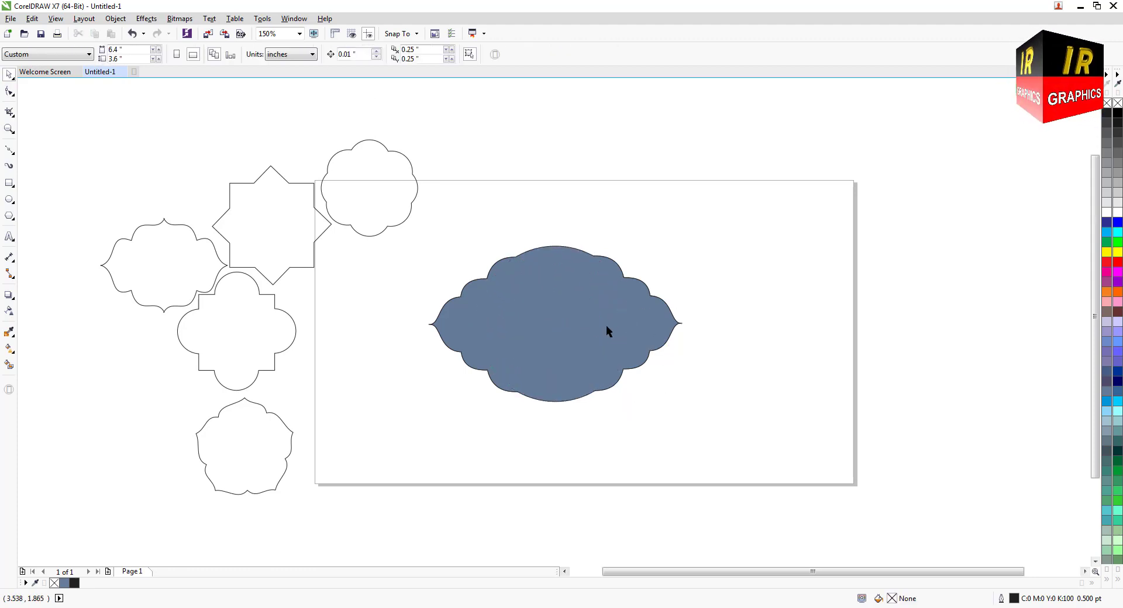
Step: Scale the welded frame about its centre to about 2.51 by 1.57 inches and remove its fill
left_click_drag(682, 407, 664, 393)
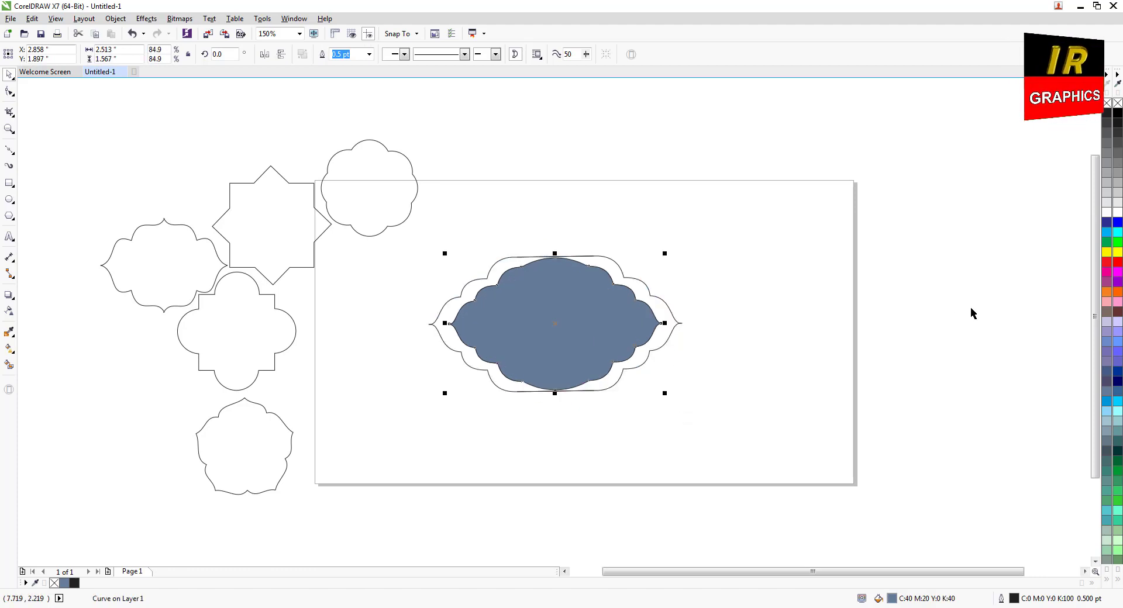
left_click(1118, 103)
left_click(563, 331)
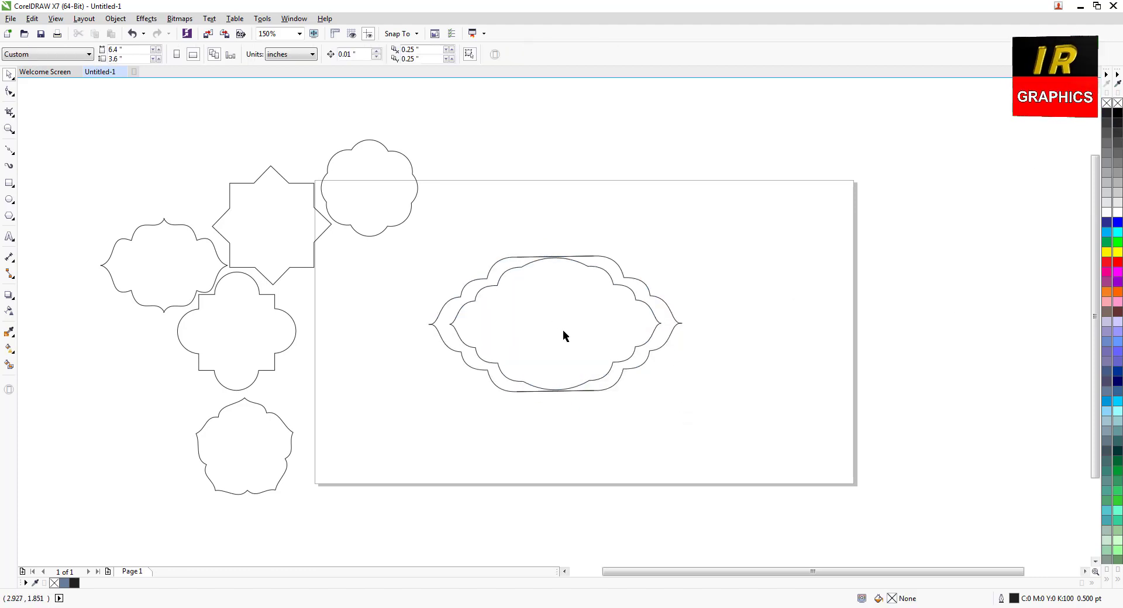
Step: Delete the four original scalloped curves that surround the welded frame
left_click_drag(664, 347, 886, 359)
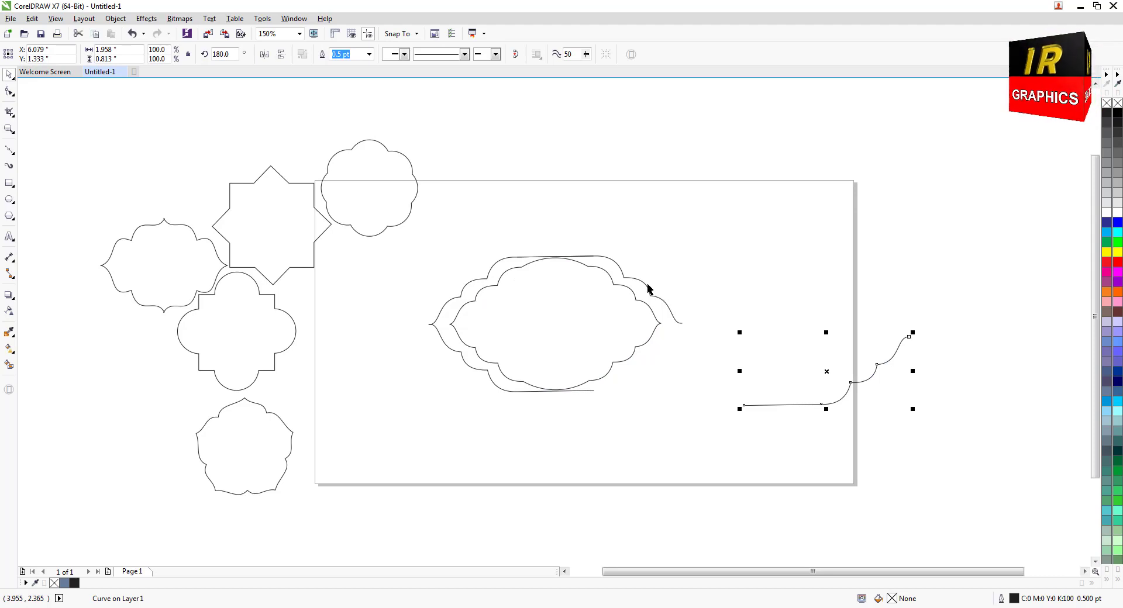
key("Delete")
left_click_drag(492, 268, 707, 196)
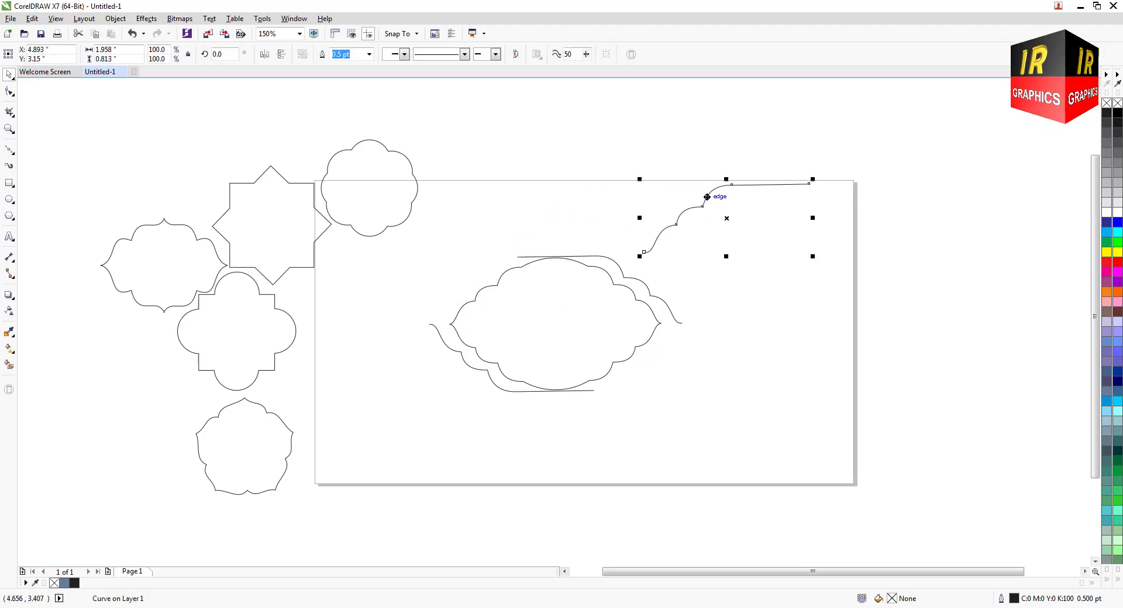
key("Delete")
left_click(674, 318)
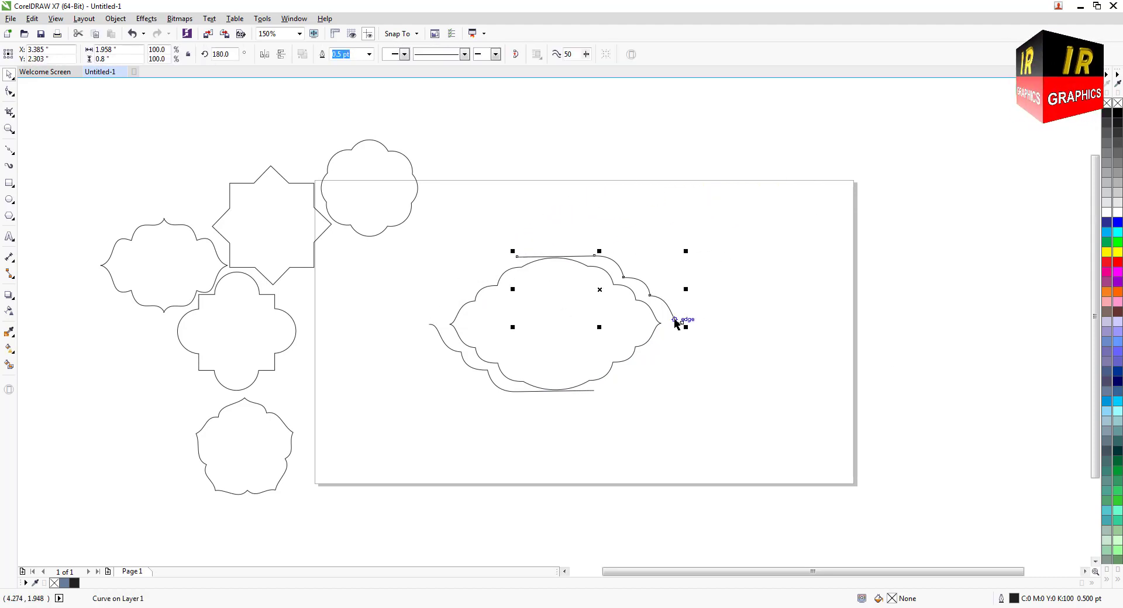
key("Delete")
left_click(449, 348)
key("Delete")
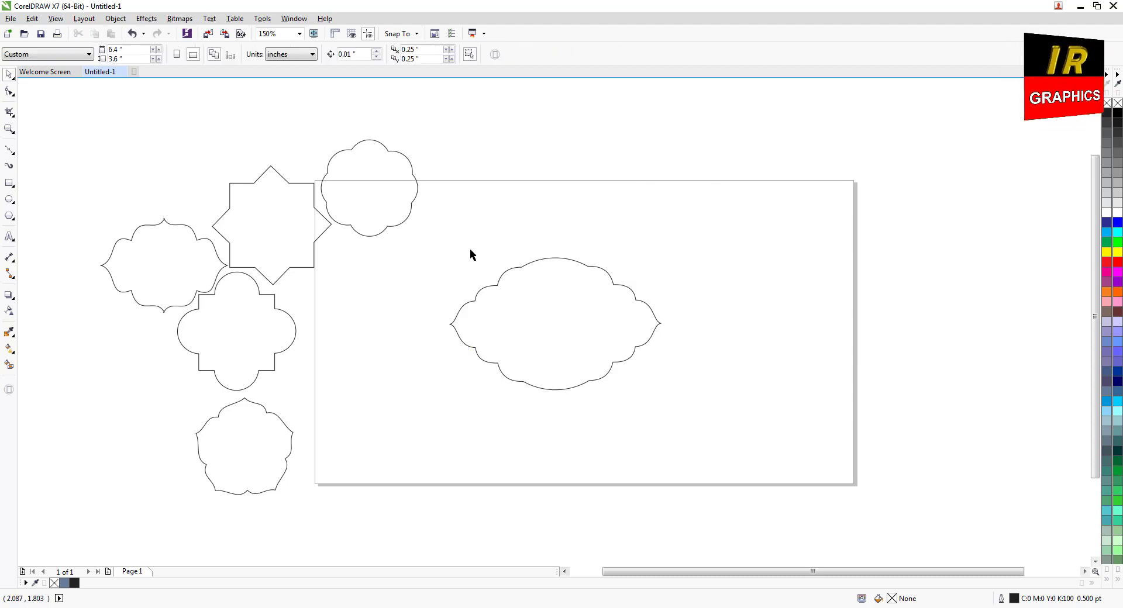
Step: Shrink the welded frame to about 1.33 by 0.83 inches and move it beside the other finished shapes
left_click(556, 332)
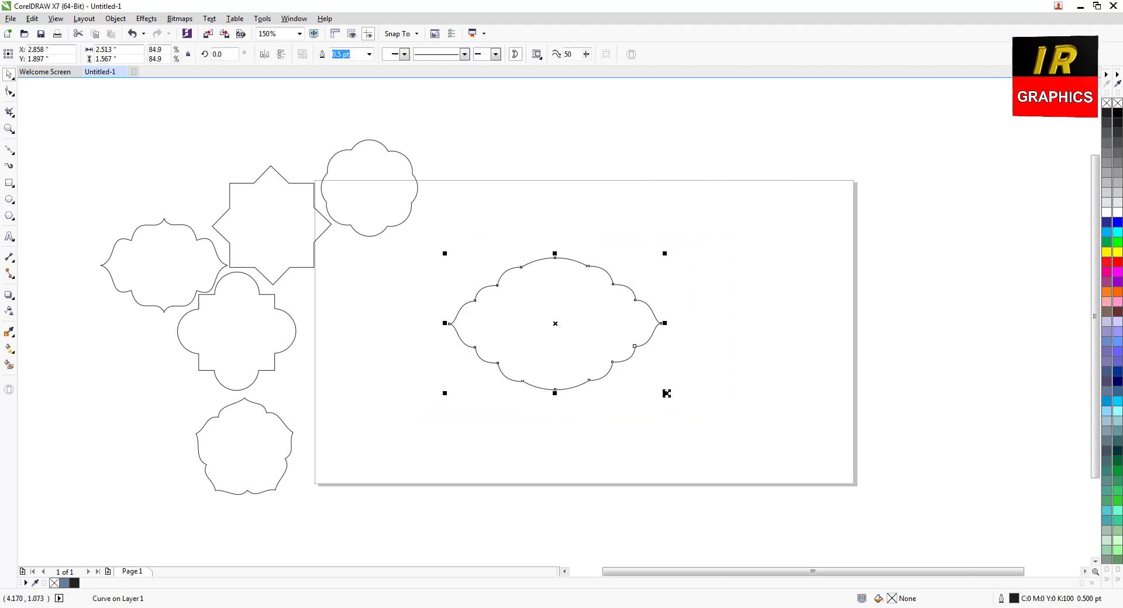
left_click_drag(667, 393, 617, 365)
left_click_drag(555, 323, 363, 293)
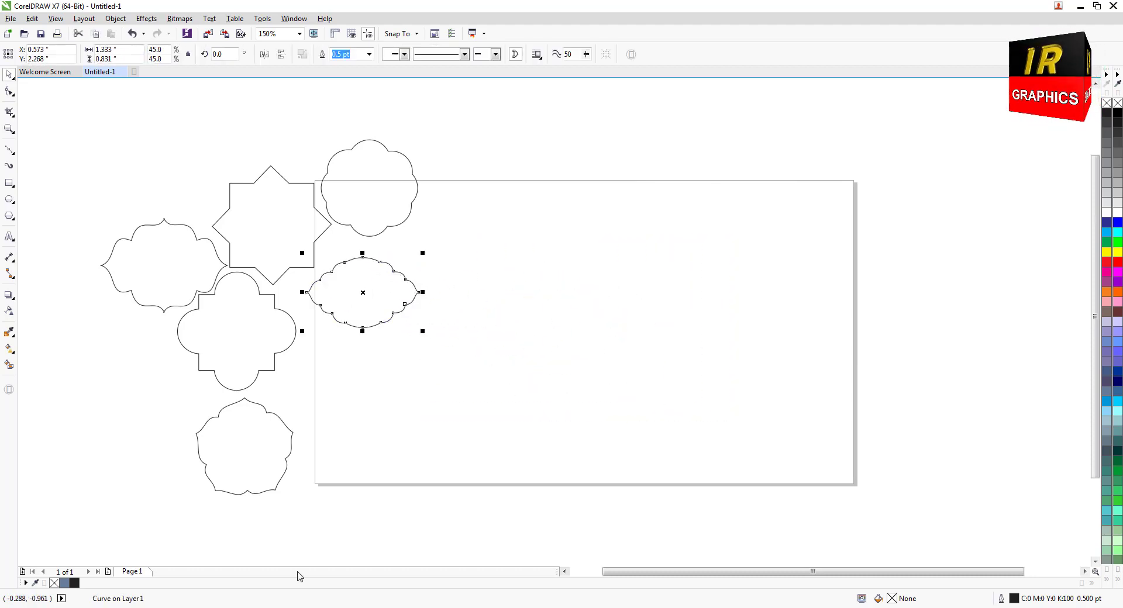
Step: Draw a polygon about 1.51 by 1.37 inches on the page and set its number of sides to 15
key("y")
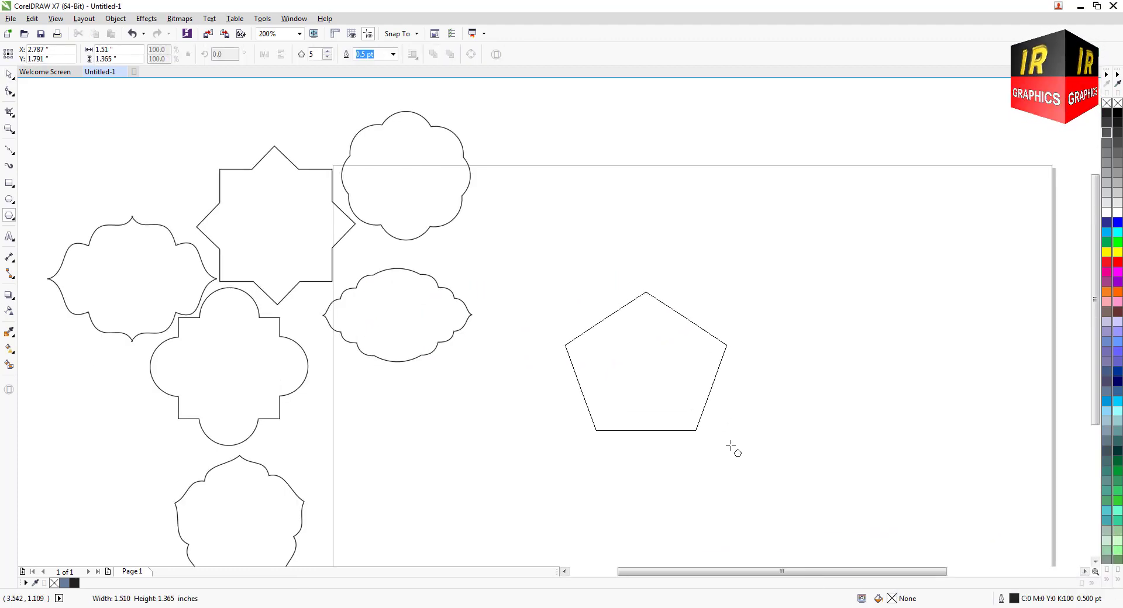
left_click_drag(730, 445, 730, 445)
left_click(328, 52)
left_click(328, 52)
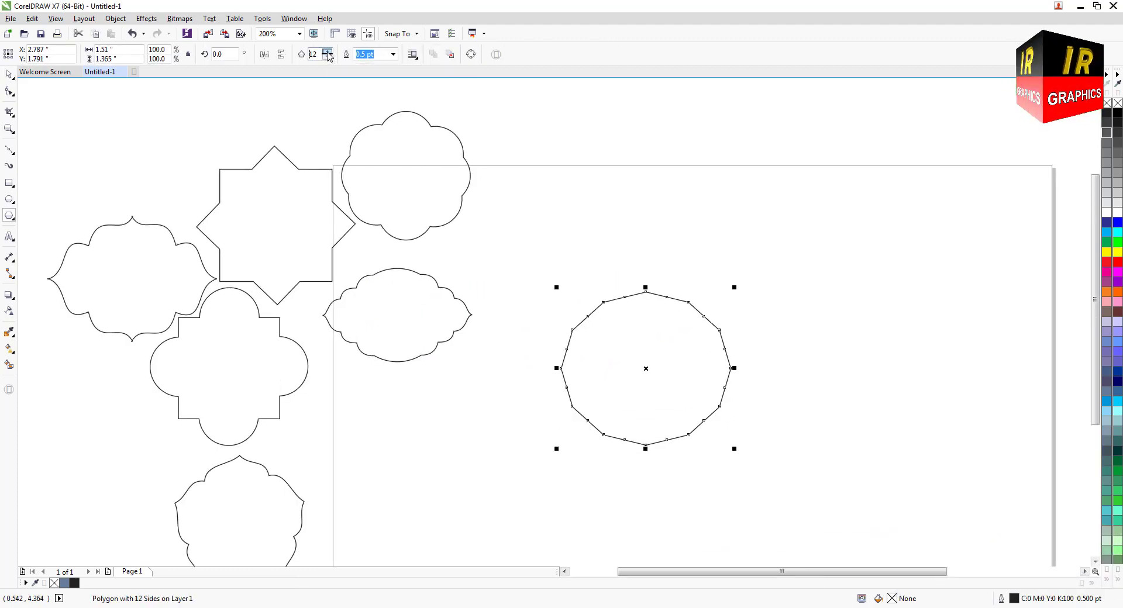
left_click(327, 52)
left_click(328, 52)
left_click(327, 52)
Step: Pull one of the polygon's mid-side nodes inward to form a 15-point star, and move it beside the finished shapes
left_click(8, 91)
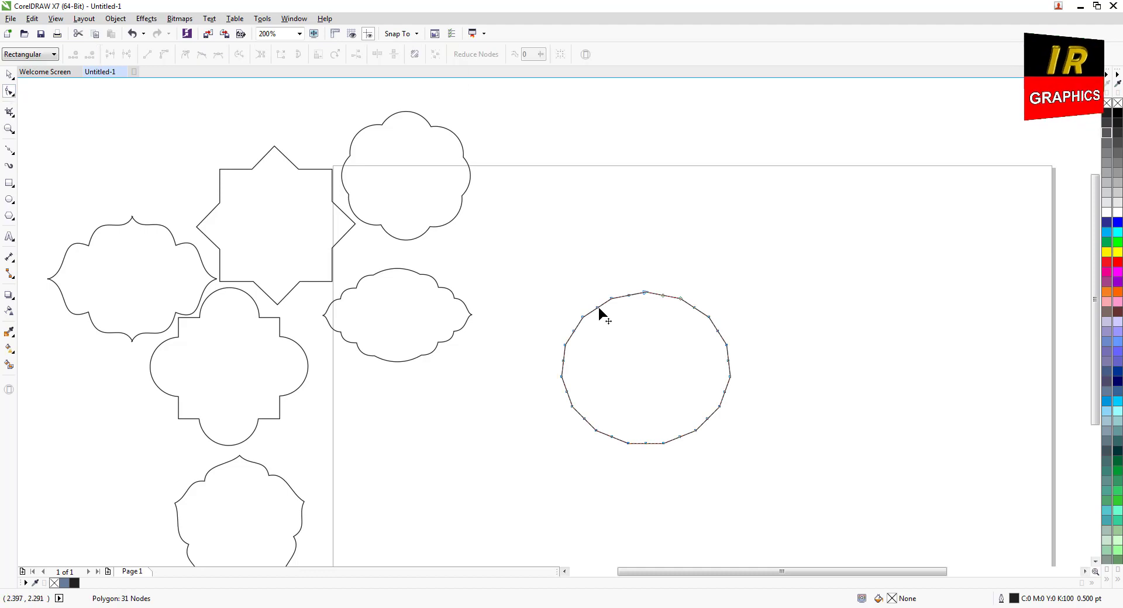
left_click_drag(599, 314, 609, 322)
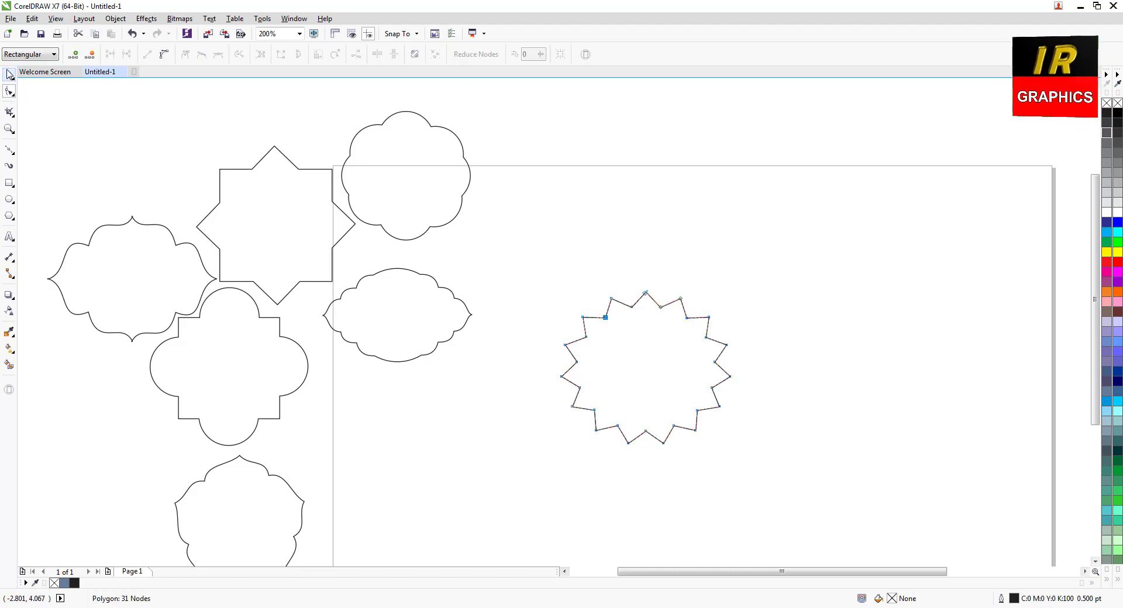
left_click(9, 74)
left_click_drag(653, 372, 534, 261)
scroll(534, 261, "down", 2)
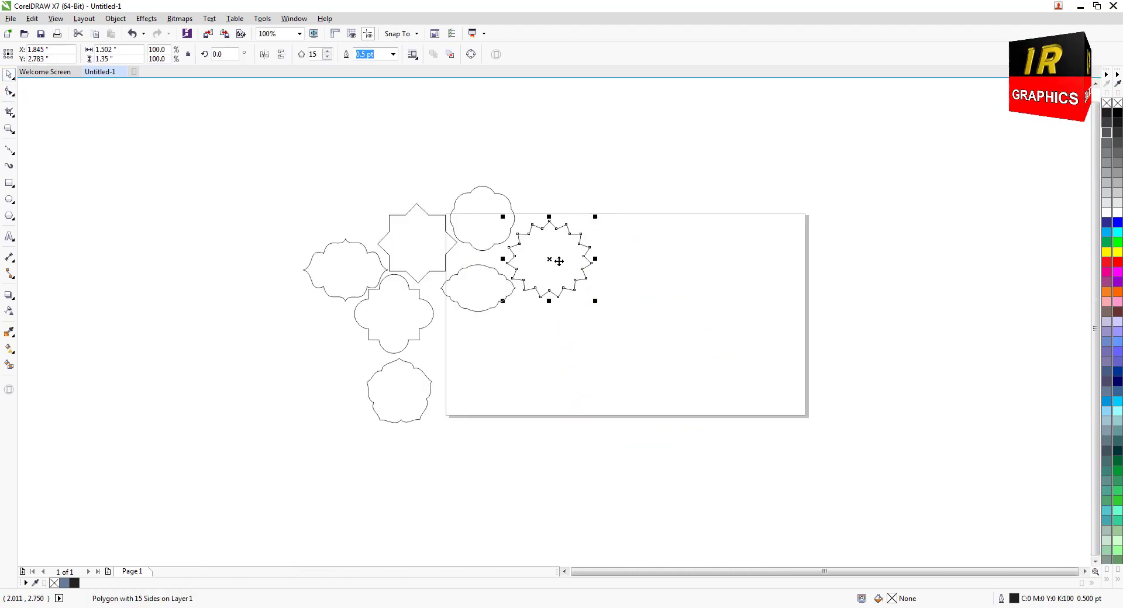
left_click(598, 378)
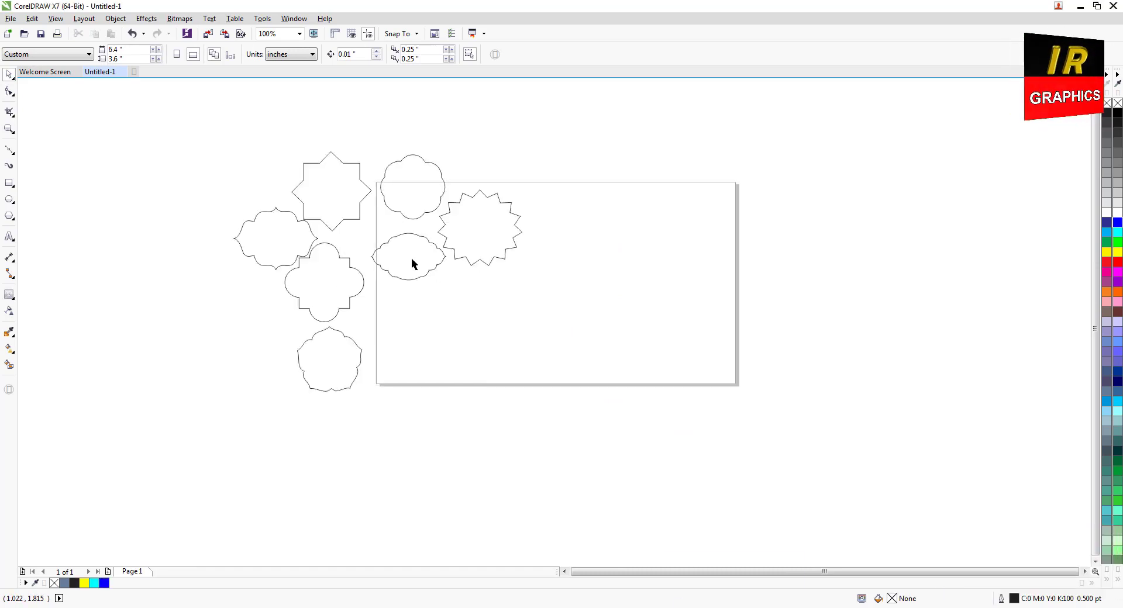
Step: Duplicate the eight-point star into the empty area of the page
left_click(333, 190)
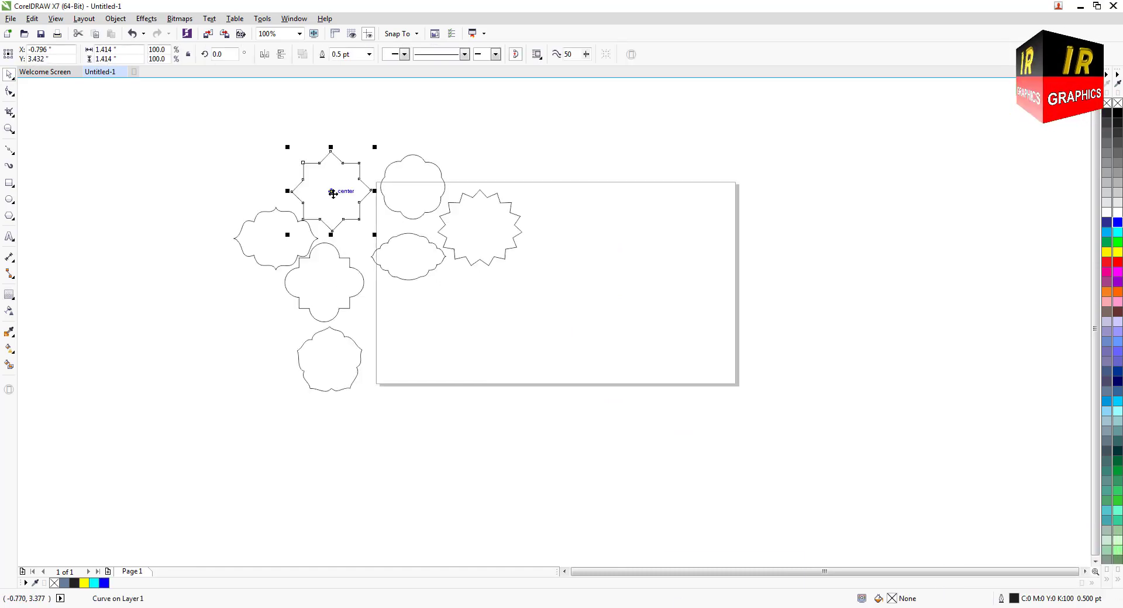
left_click_drag(333, 190, 561, 311)
scroll(602, 310, "up", 2)
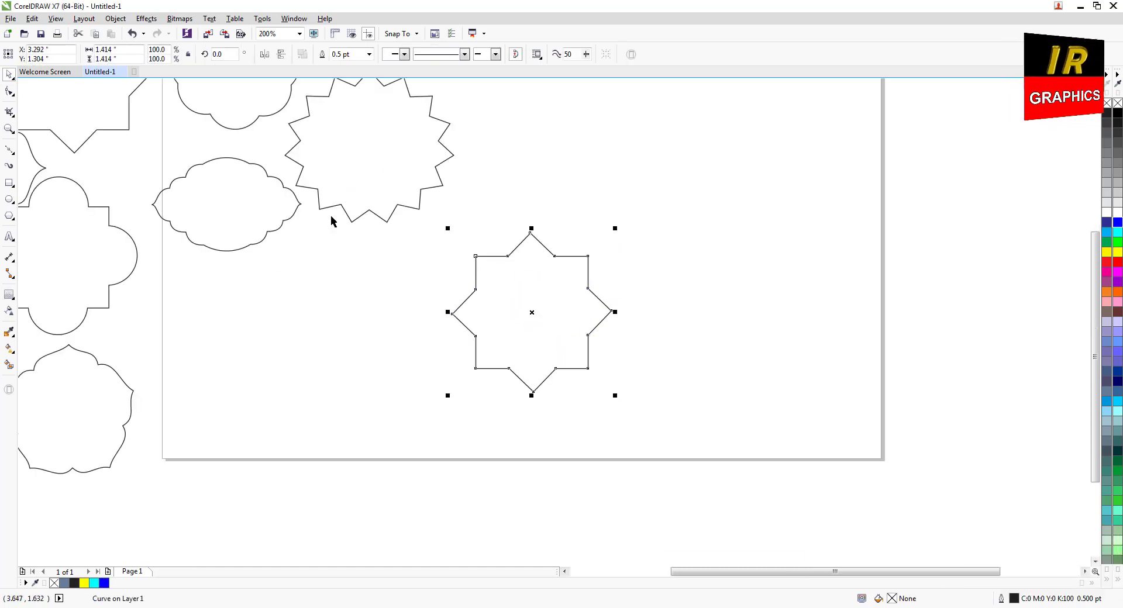
Step: Apply an inside contour to the eight-point star copy with 2 steps and a 0.02-inch offset
left_click(13, 303)
left_click(44, 306)
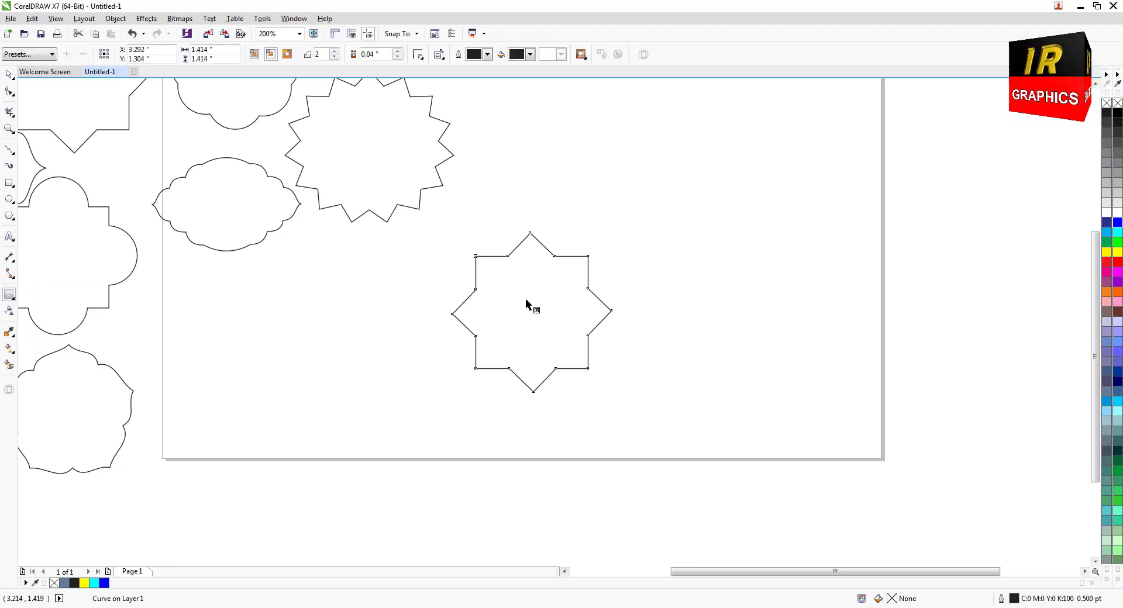
left_click_drag(525, 298, 459, 236)
scroll(515, 251, "up", 2)
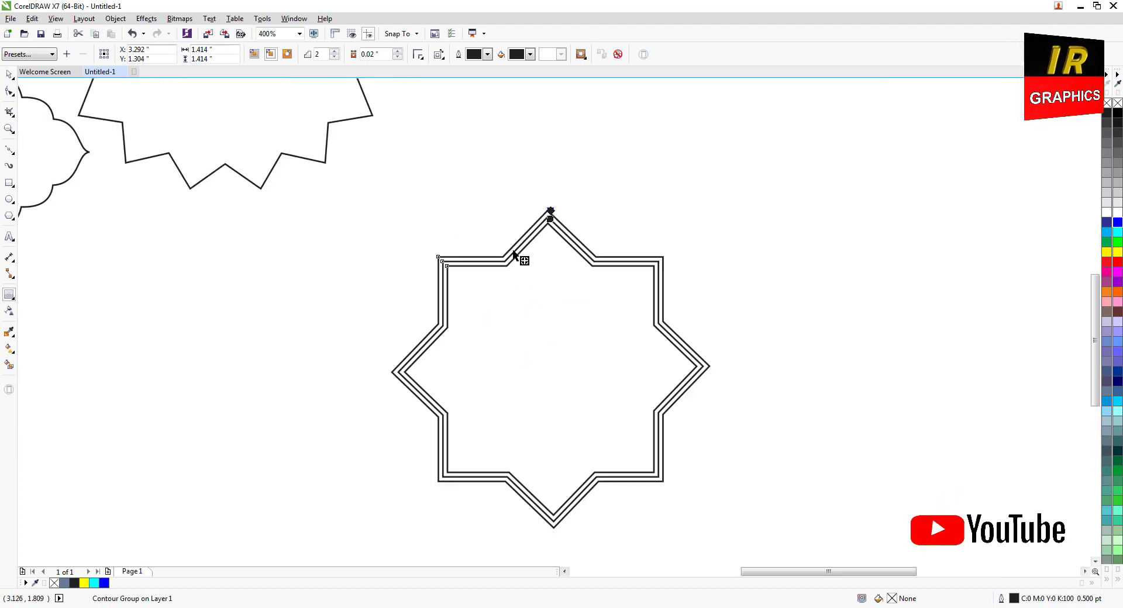
Step: Try other contour step counts on the star and return the number of steps to 2
left_click(334, 57)
left_click(334, 51)
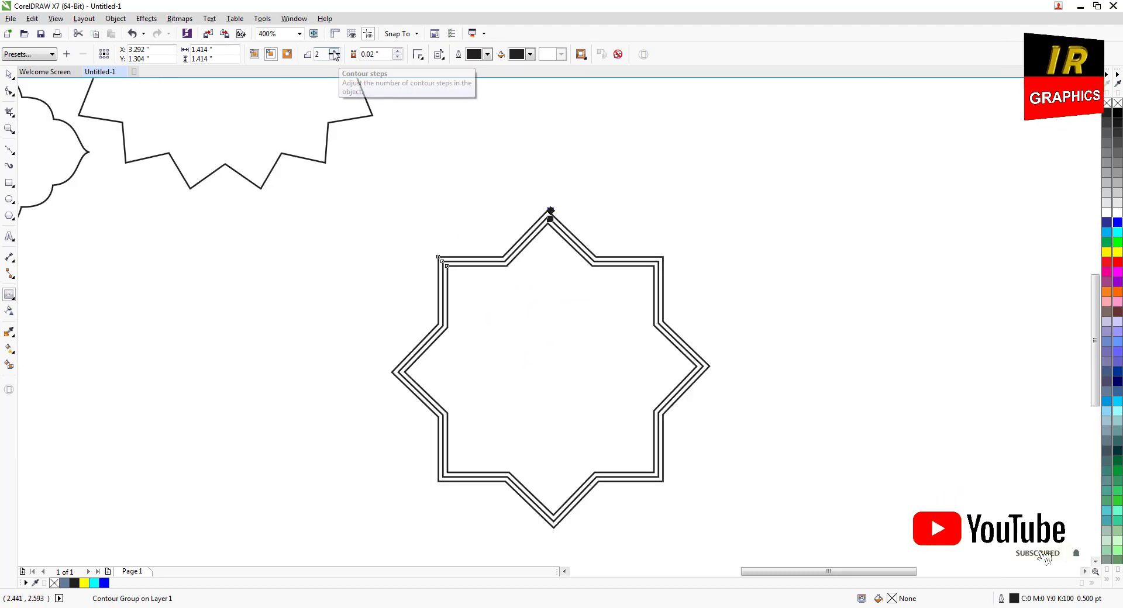
left_click(334, 52)
left_click(334, 52)
left_click(333, 57)
left_click(334, 57)
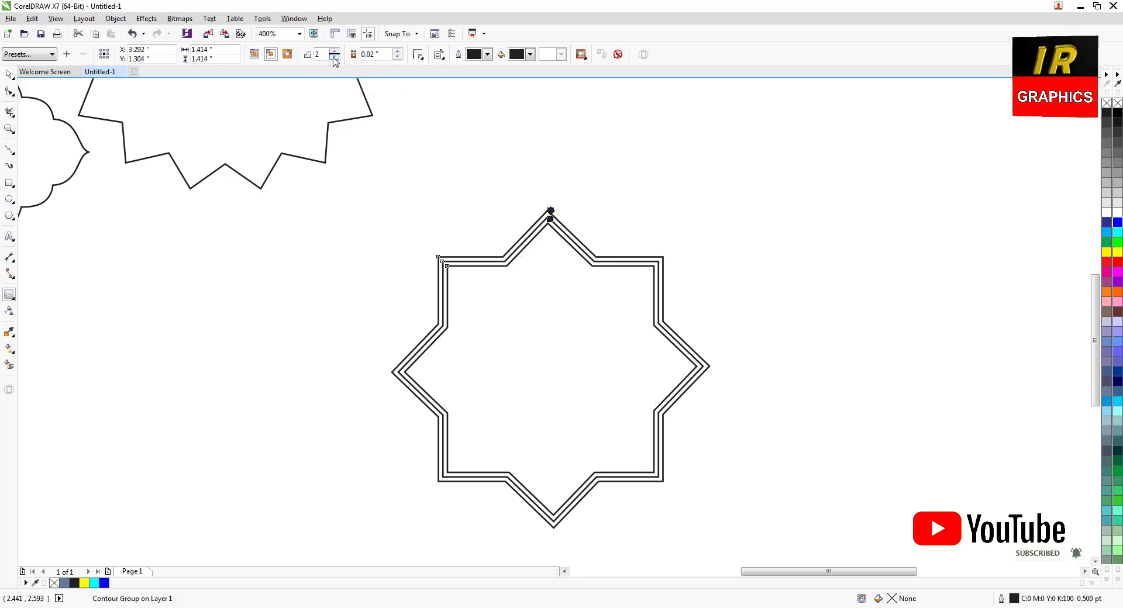
Step: Break the contour group apart, ungroup its inner stars, and move the three stars away from each other
left_click(9, 74)
scroll(496, 324, "down", 1)
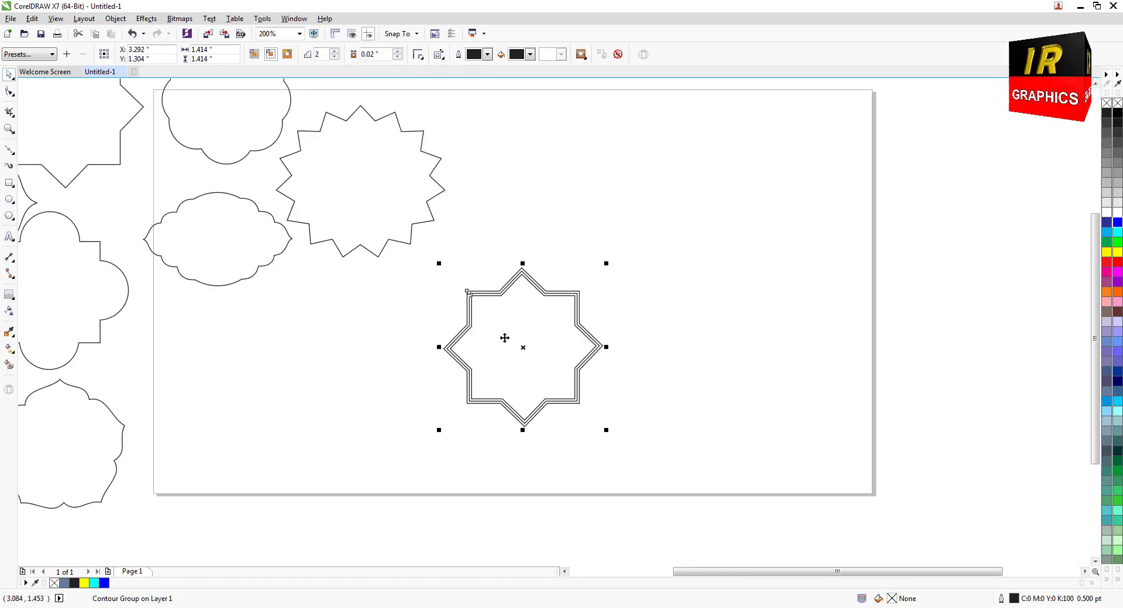
left_click_drag(504, 339, 616, 282)
right_click(495, 346)
left_click(567, 368)
left_click(515, 351)
left_click(637, 368)
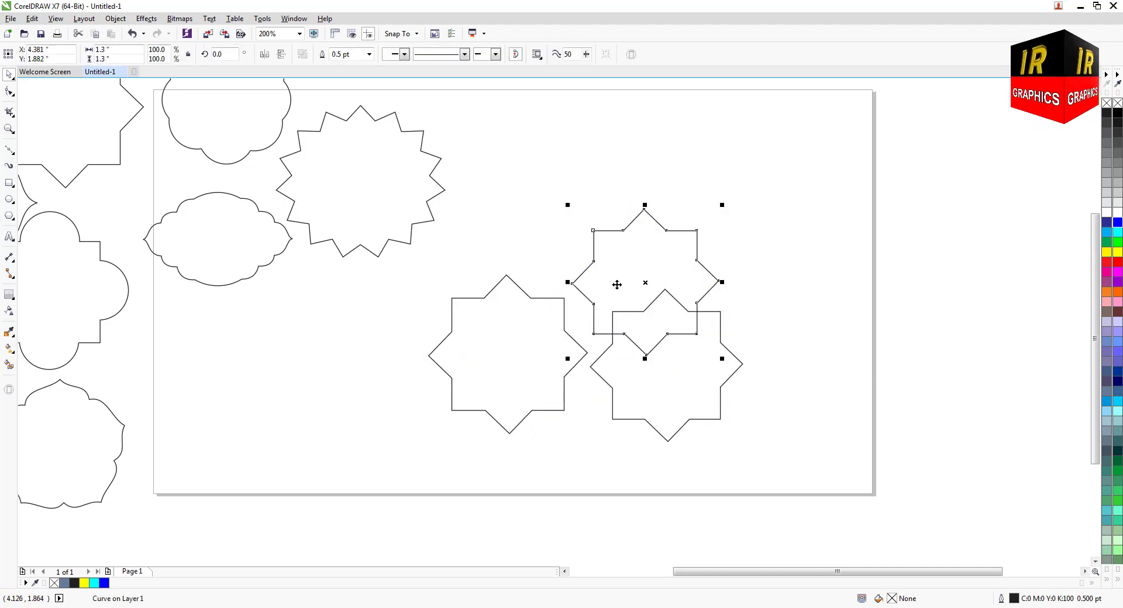
Step: Undo the separation of the stars, and ungroup the two inner stars in their nested position
left_click(132, 33)
left_click(132, 33)
left_click(133, 33)
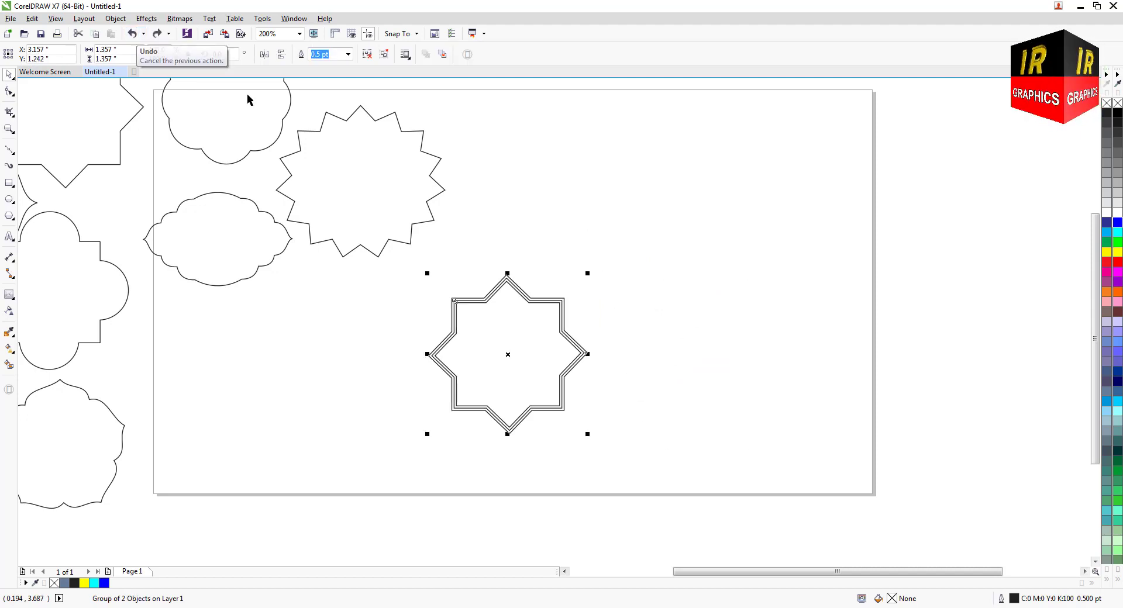
left_click(367, 54)
left_click(619, 282)
Step: Fill the innermost star with yellow, the middle star with cyan and the outermost star with blue
left_click(529, 372)
scroll(544, 362, "up", 1)
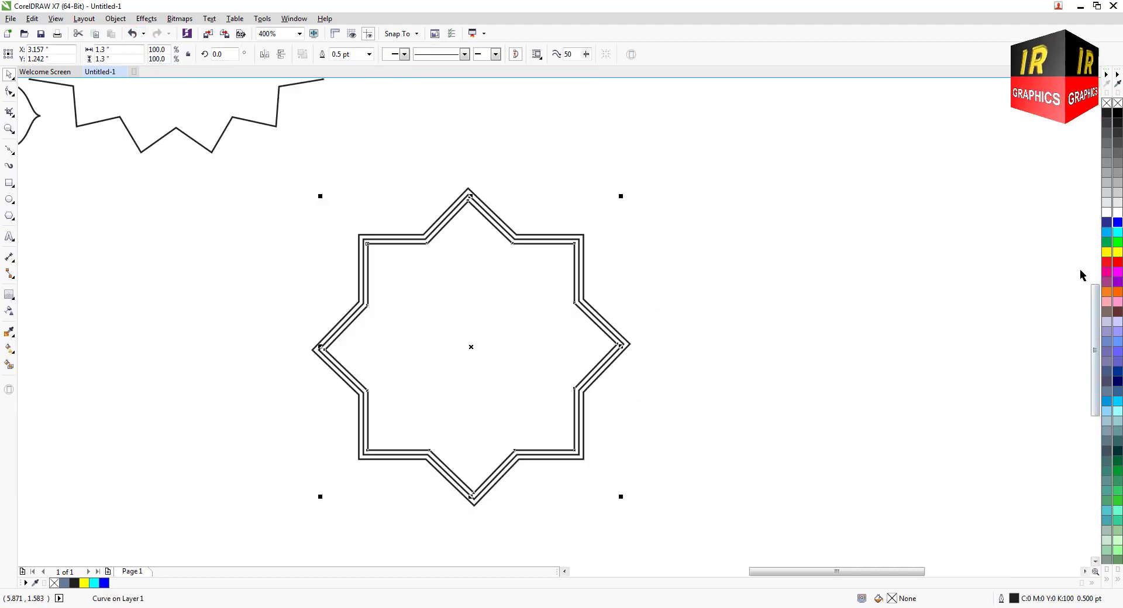
left_click(1117, 252)
left_click(587, 312)
left_click(576, 295)
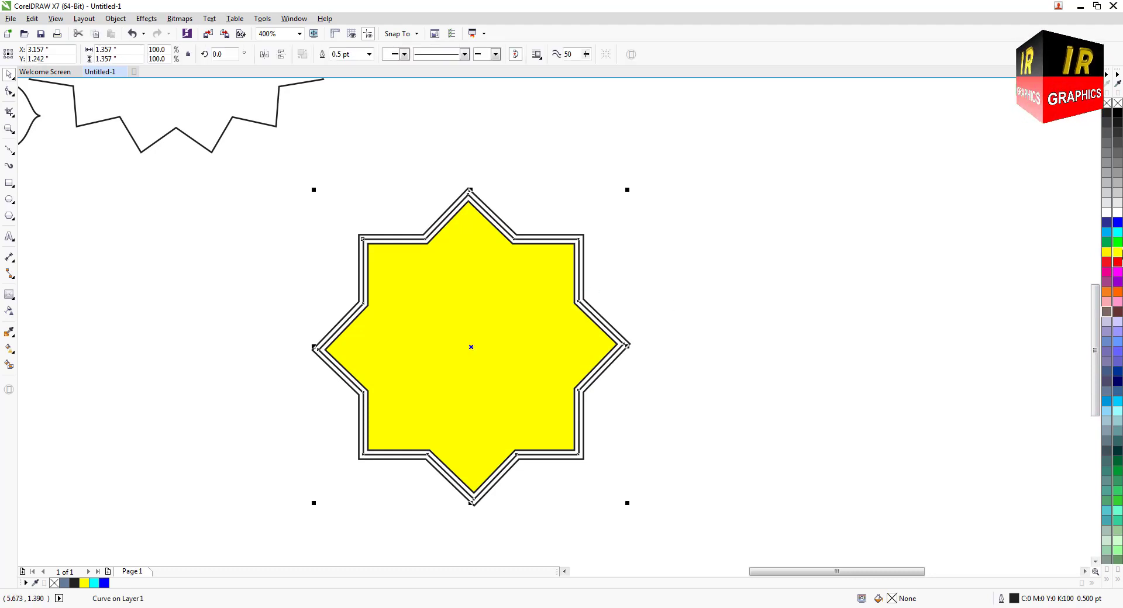
left_click(1117, 235)
left_click(583, 265)
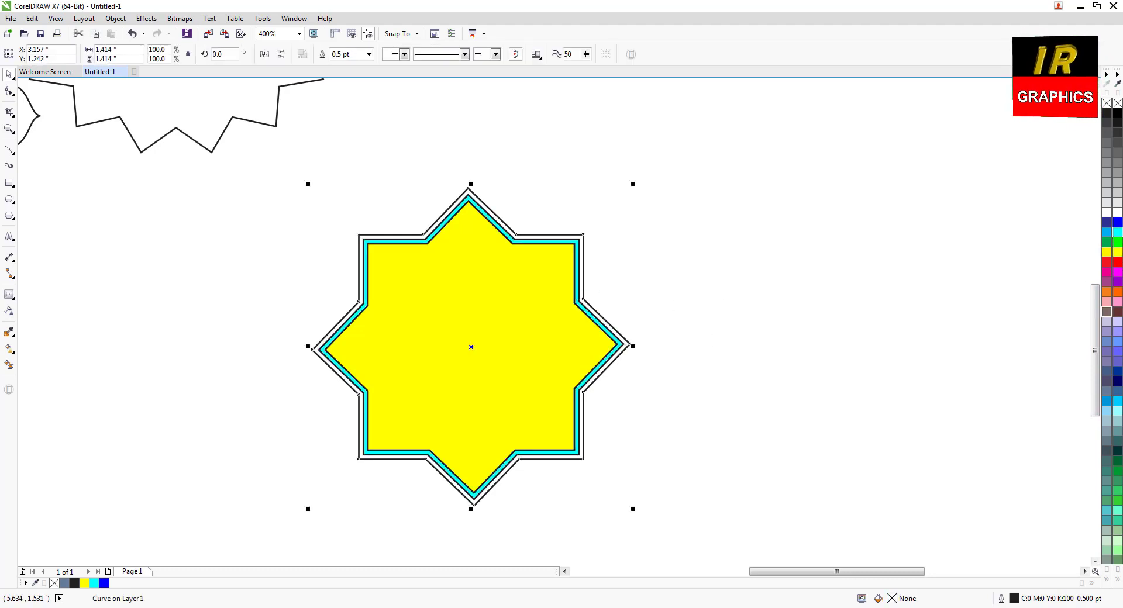
left_click(1119, 225)
Step: Select all three nested stars and remove their outlines
left_click(791, 276)
left_click_drag(287, 184, 688, 486)
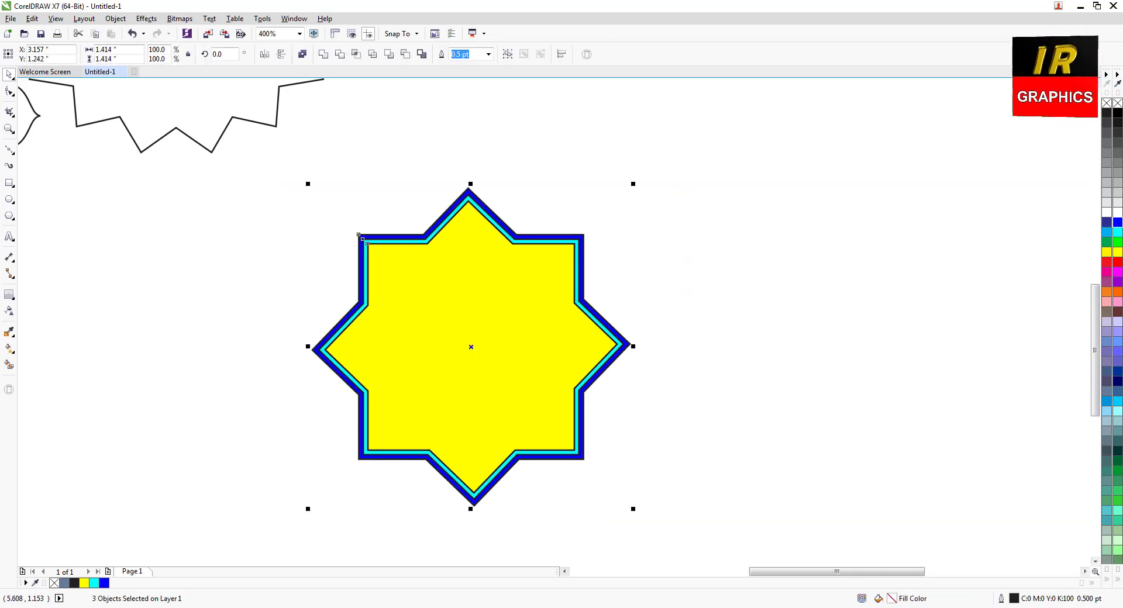
right_click(1118, 104)
scroll(549, 313, "down", 2)
scroll(531, 313, "up", 2)
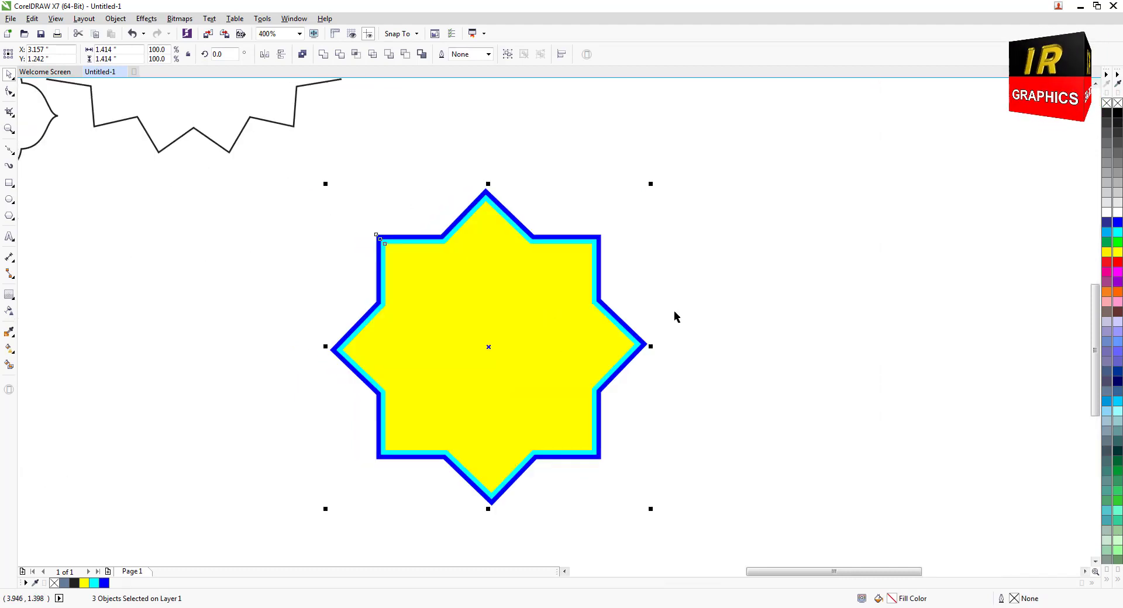
Step: Apply an elliptical fountain fill to the innermost star and move its centre towards the middle of the star
left_click(716, 319)
left_click(472, 336)
left_click(7, 350)
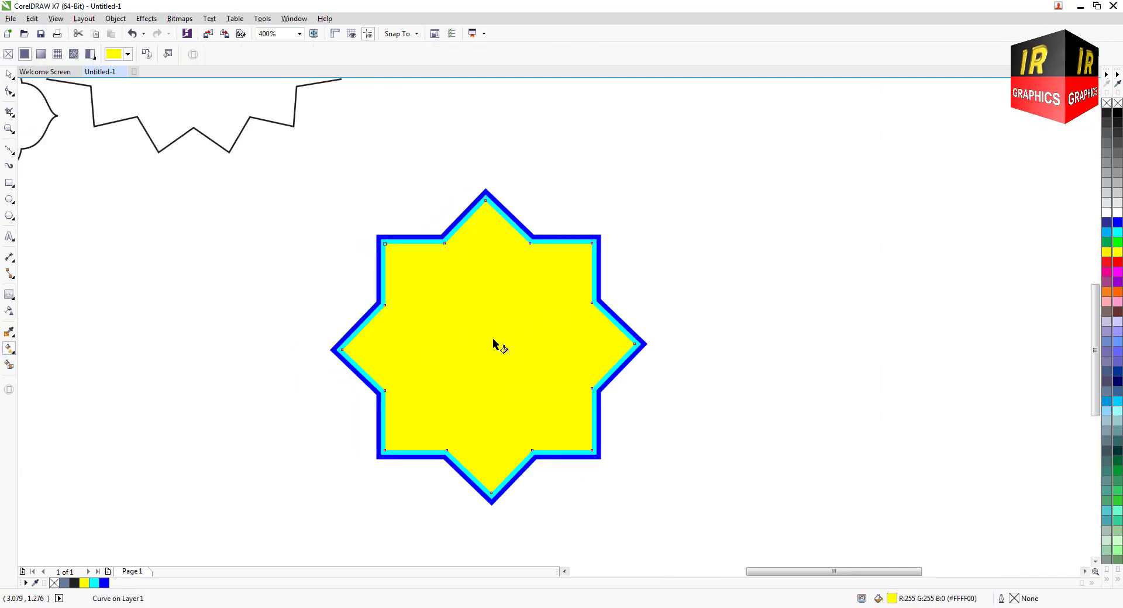
left_click_drag(494, 339, 677, 340)
left_click(163, 53)
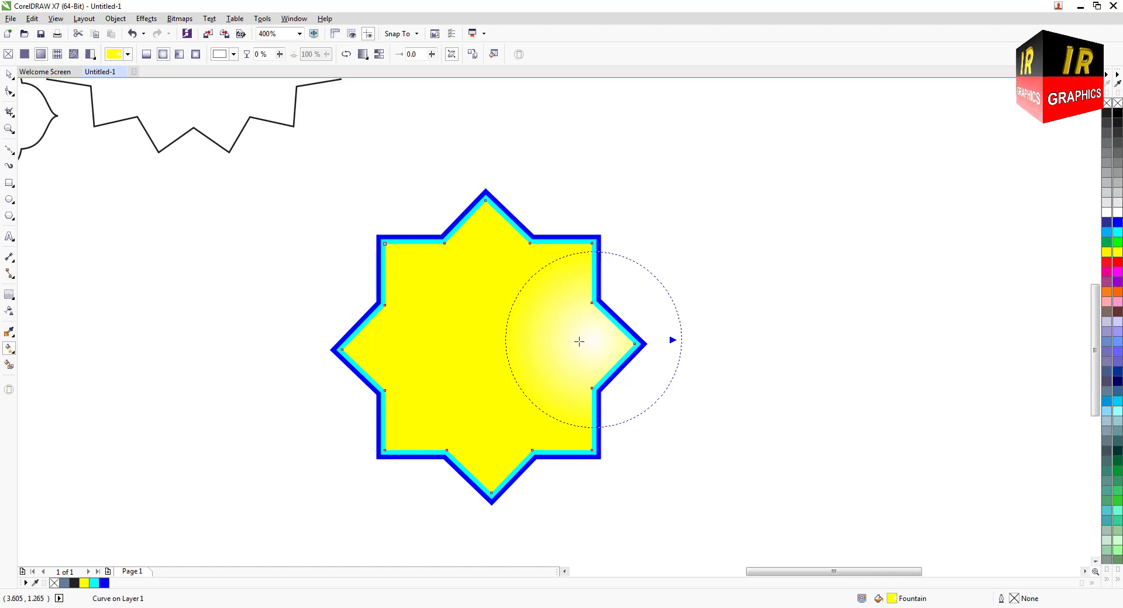
left_click_drag(593, 339, 501, 338)
Step: Centre the innermost star's fountain fill, reduce its radius to the star's tips, and colour it yellow at the centre and red outside
left_click_drag(1117, 258, 501, 338)
left_click_drag(501, 338, 481, 343)
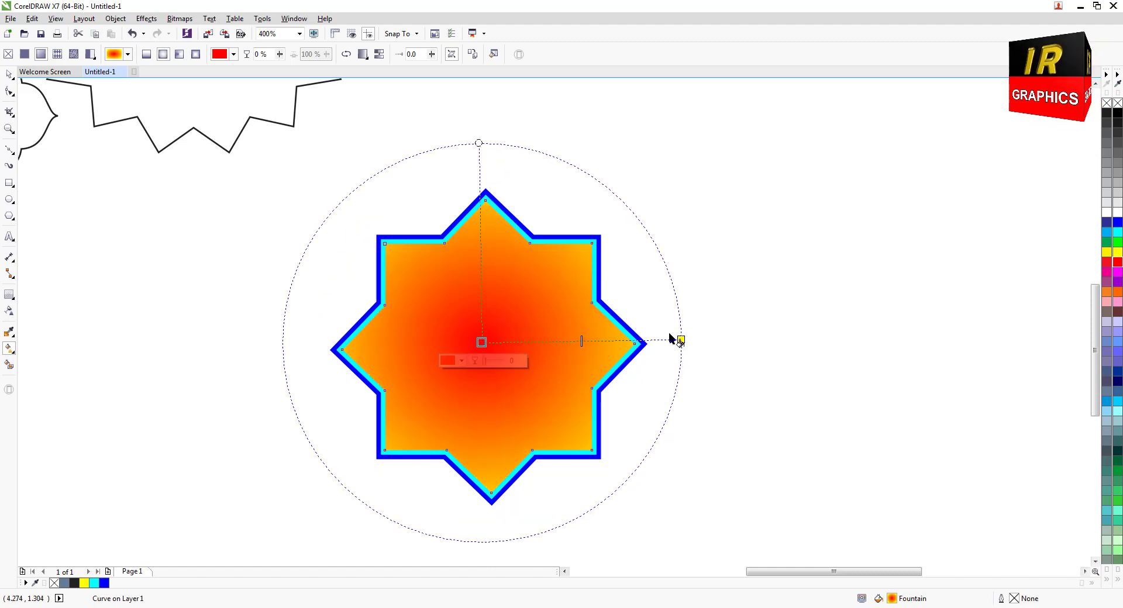
left_click_drag(679, 340, 651, 339)
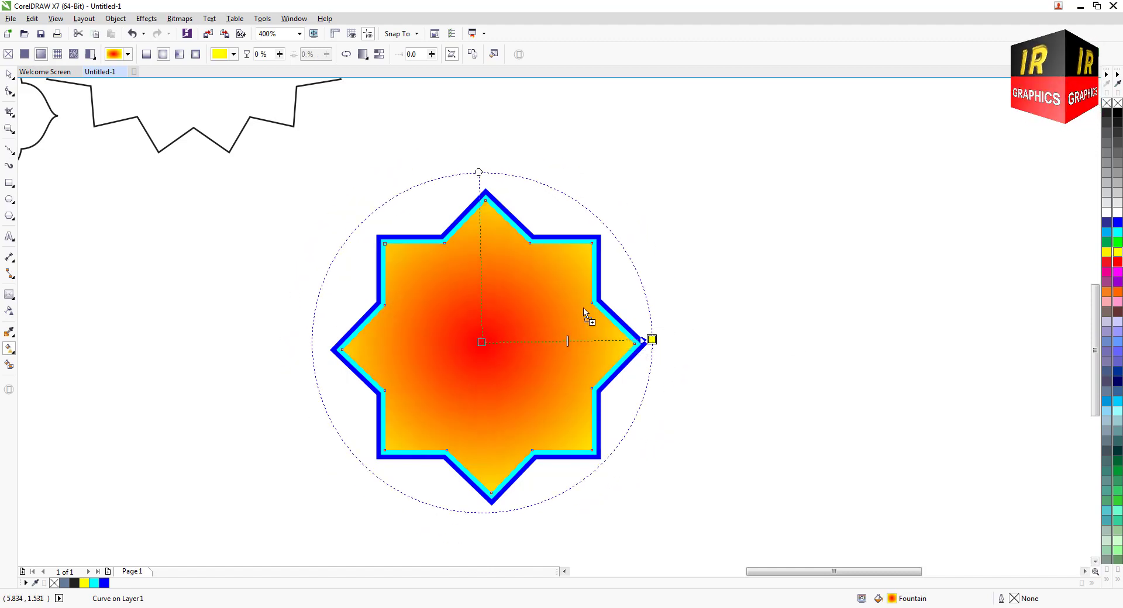
left_click_drag(584, 310, 481, 342)
left_click_drag(1117, 261, 685, 340)
left_click(8, 74)
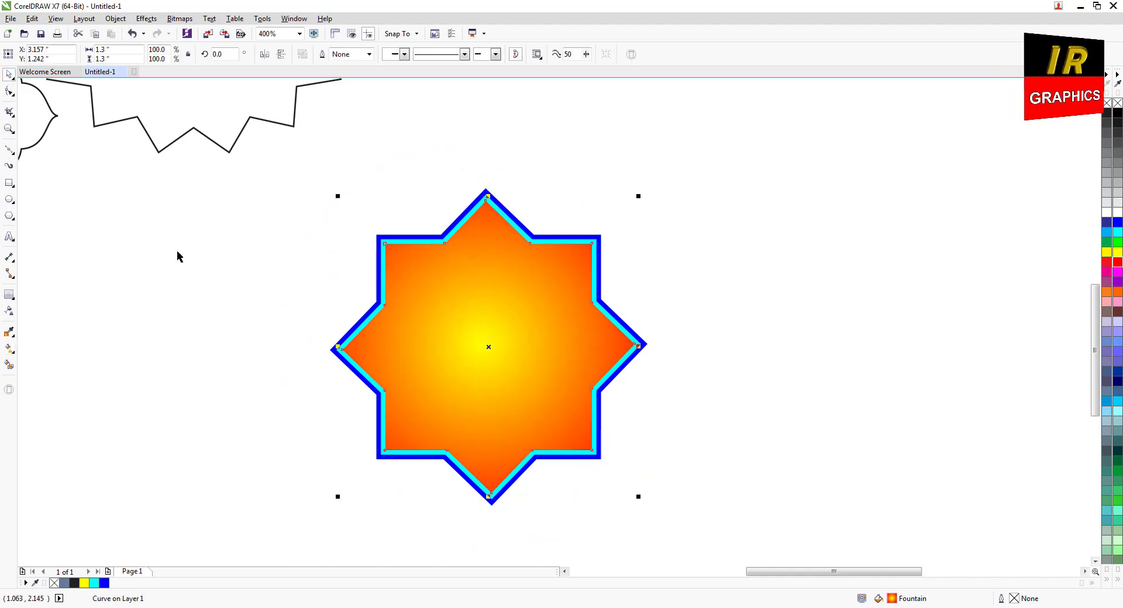
Step: Give the middle star an elliptical fountain fill from a white centre near the middle of the star to a blue outer edge
left_click(565, 502)
left_click(505, 486)
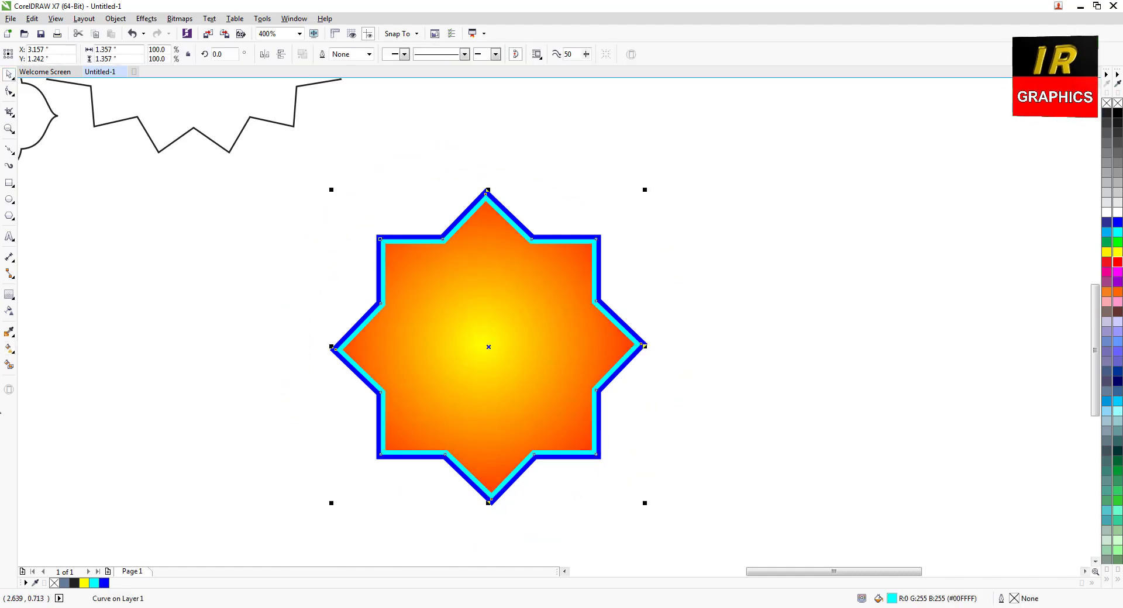
left_click(10, 349)
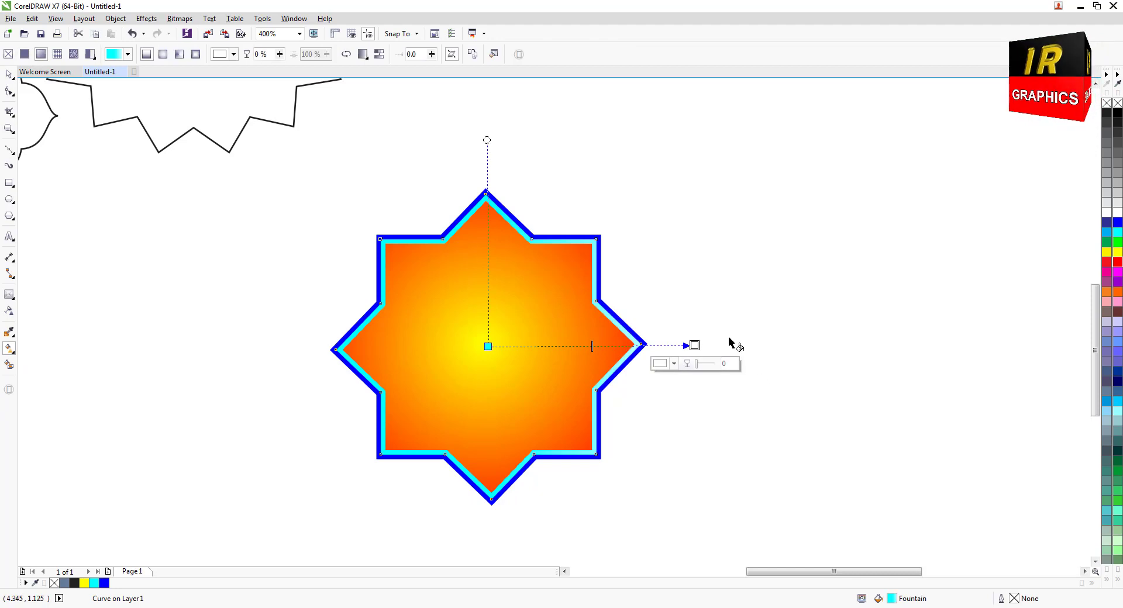
mouse_move(488, 347)
left_mouse_down()
mouse_move(592, 346)
mouse_move(496, 341)
left_mouse_up()
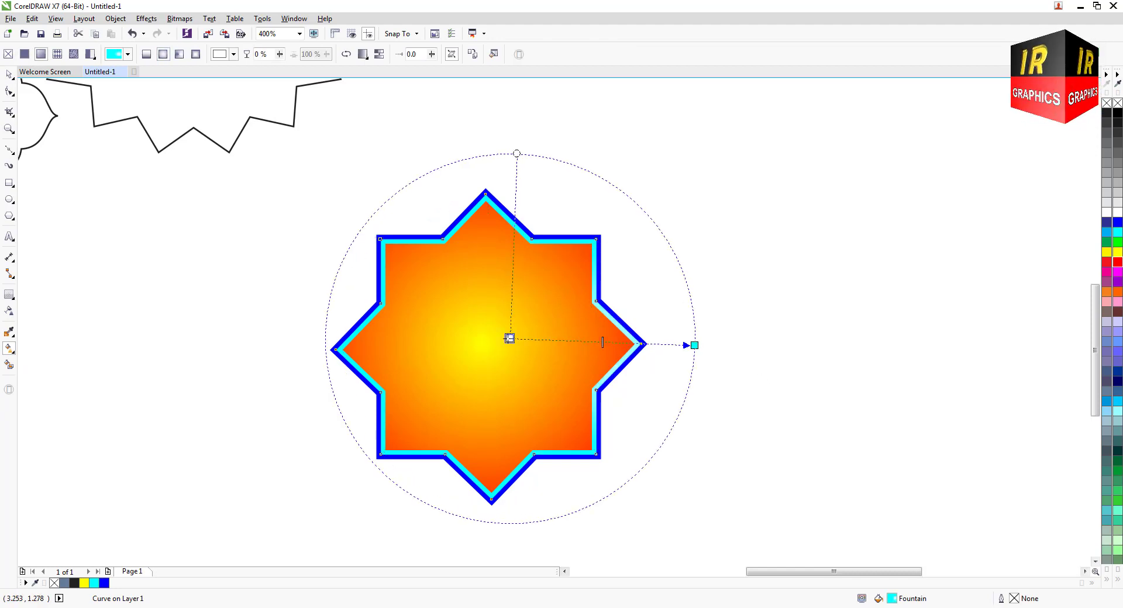
left_click_drag(1106, 232, 695, 347)
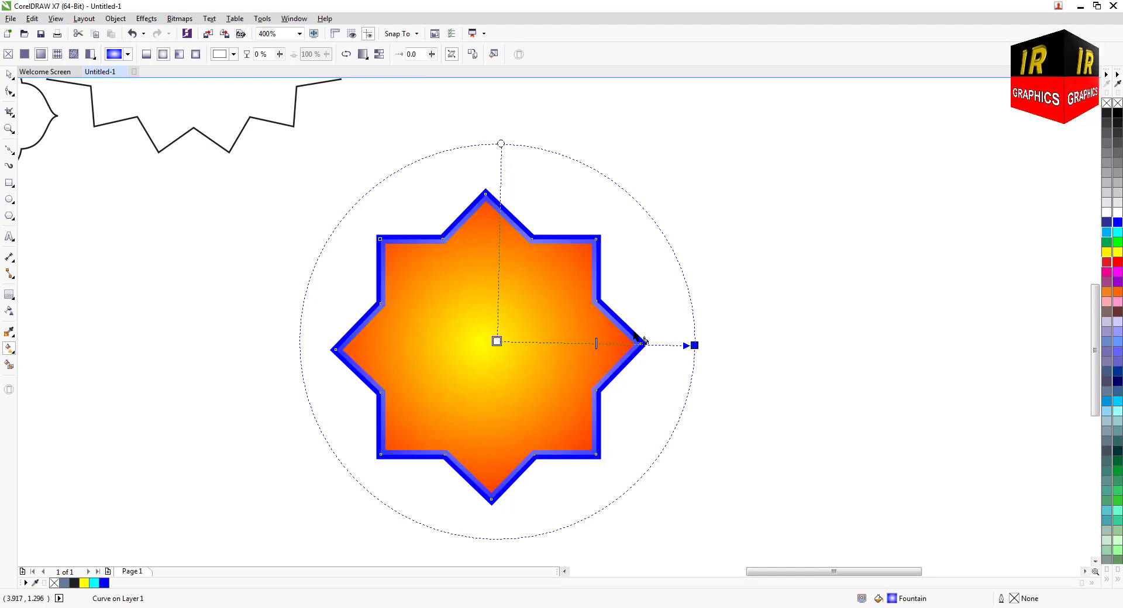
left_click(11, 76)
Step: Try black on the outermost star and settle on a red fill
left_click(337, 363)
left_click(452, 358)
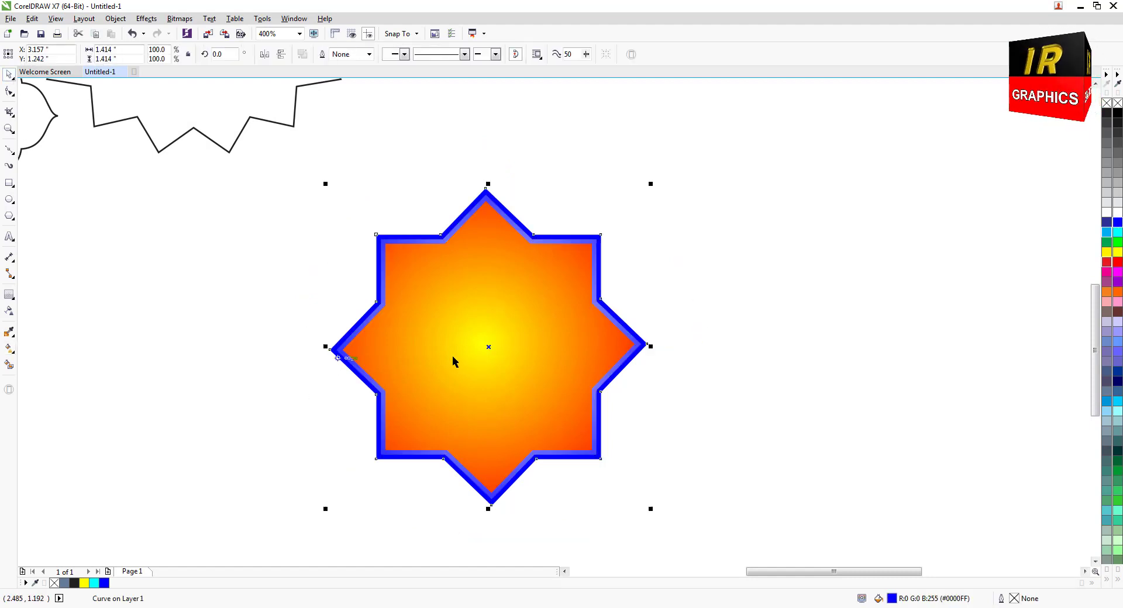
right_click(1117, 114)
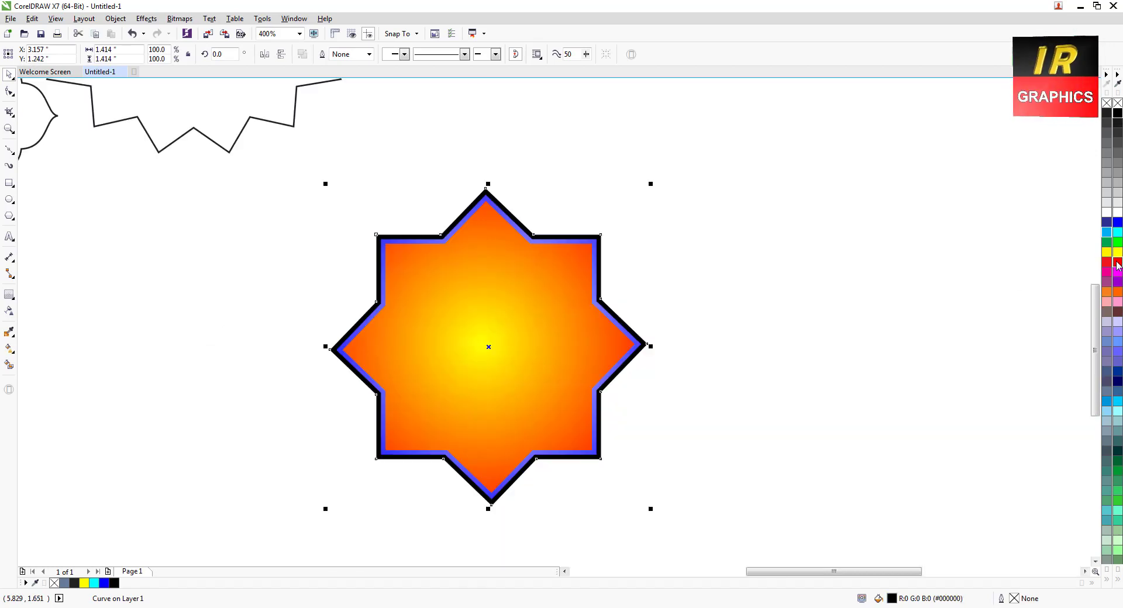
right_click(1117, 263)
key("Escape")
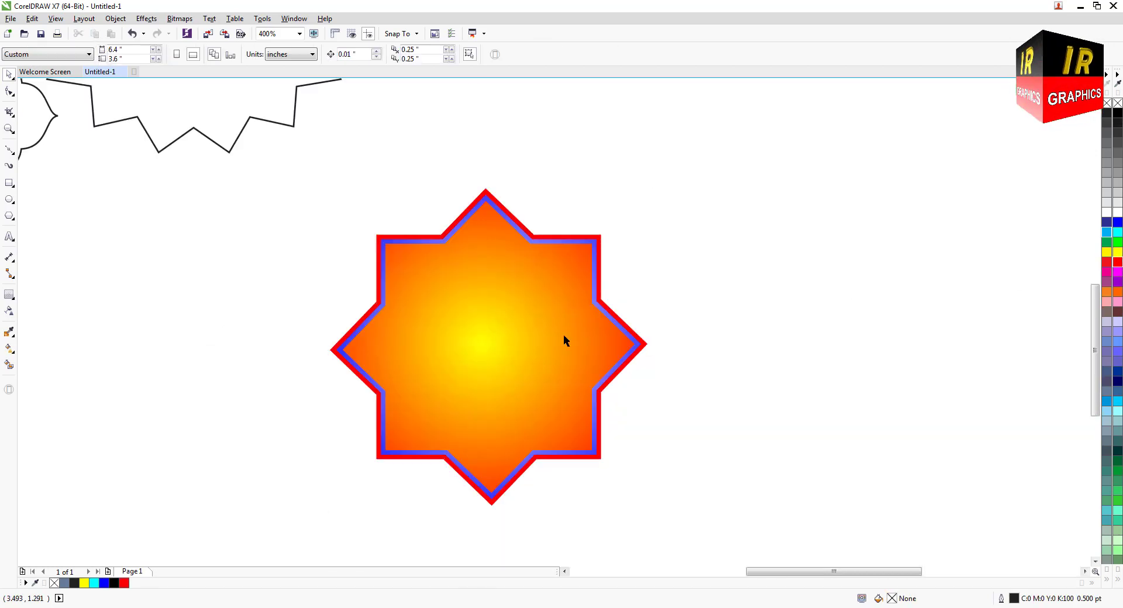
Step: Select all three nested stars and move them to the page's left edge, below the oval frame outline
scroll(563, 337, "down", 1)
left_click_drag(432, 255, 631, 457)
scroll(652, 386, "down", 1)
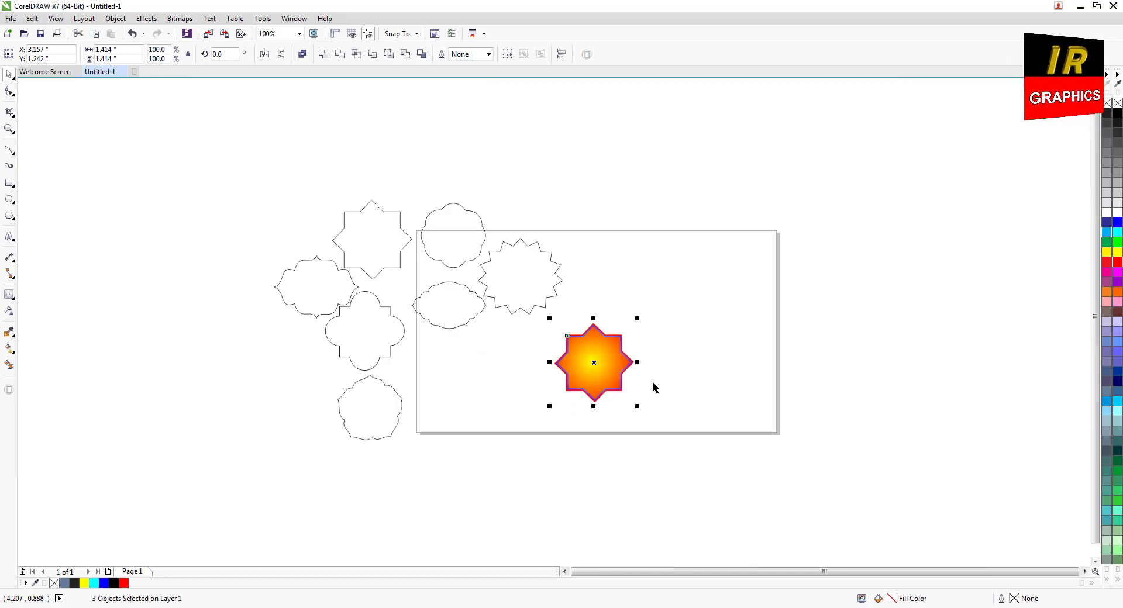
scroll(612, 374, "up", 1)
left_click_drag(579, 355, 312, 371)
scroll(414, 367, "down", 1)
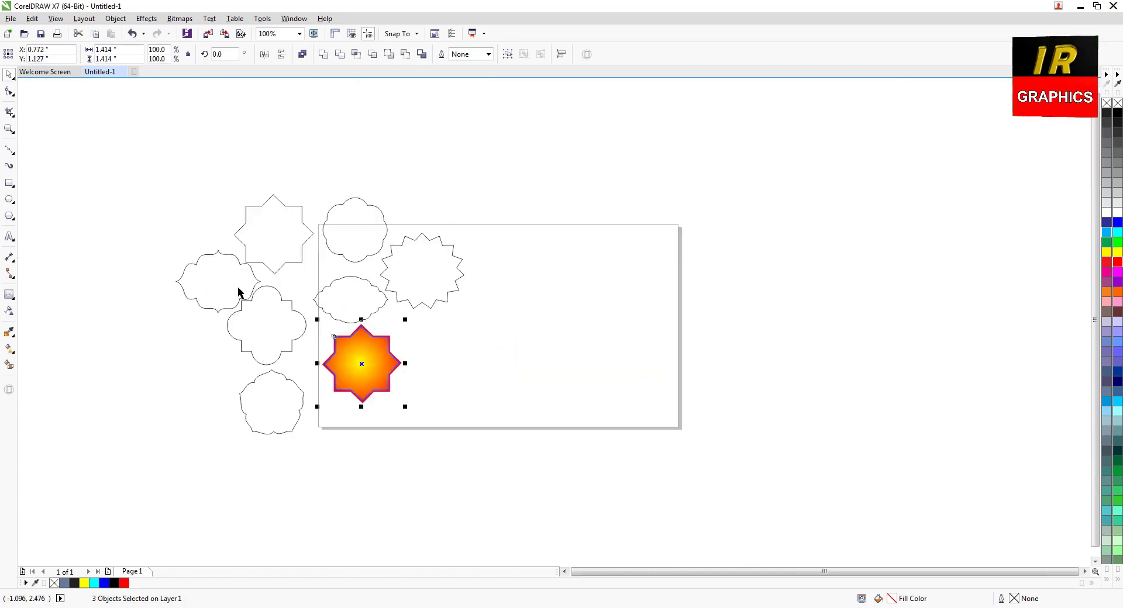
Step: Move the eight-petal flower outline to an empty area of the page and fill it with magenta
left_click_drag(366, 240, 494, 339)
scroll(494, 339, "up", 1)
scroll(496, 340, "up", 1)
left_click(1117, 272)
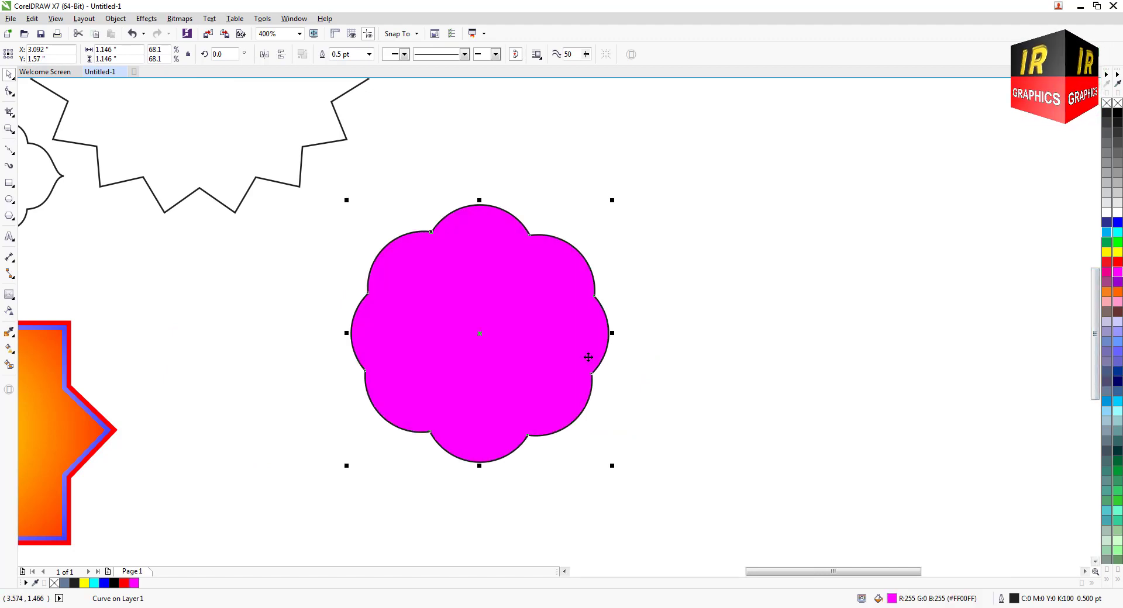
Step: Make two smaller concentric copies of the flower, filling the innermost with yellow and the middle one with cyan
left_click_drag(611, 465, 604, 455)
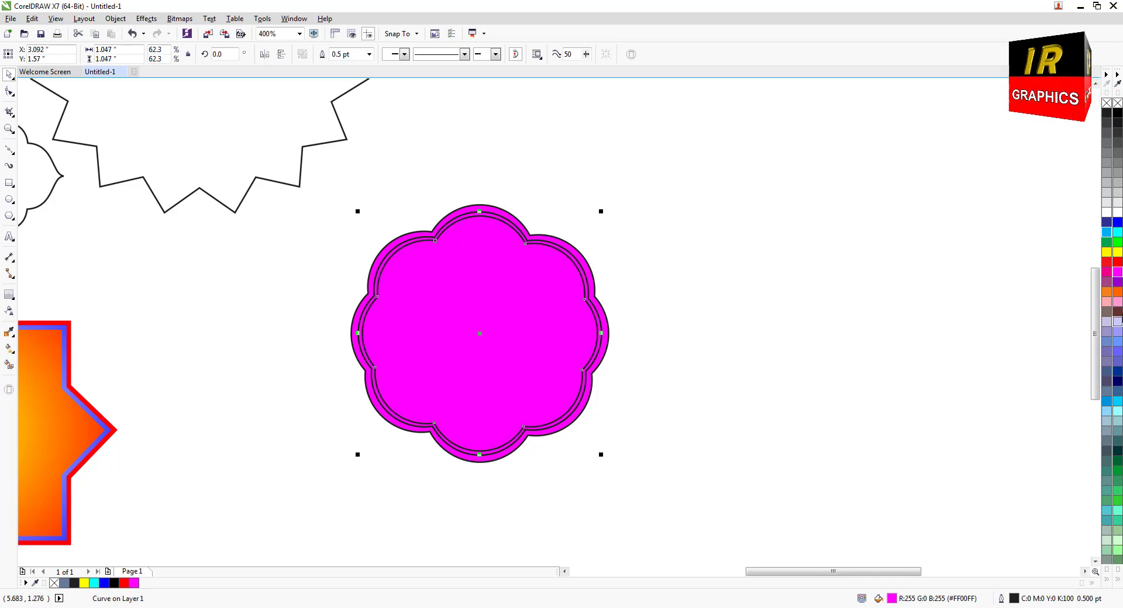
left_click(1118, 253)
key("Tab")
left_click(1119, 233)
left_click(617, 377)
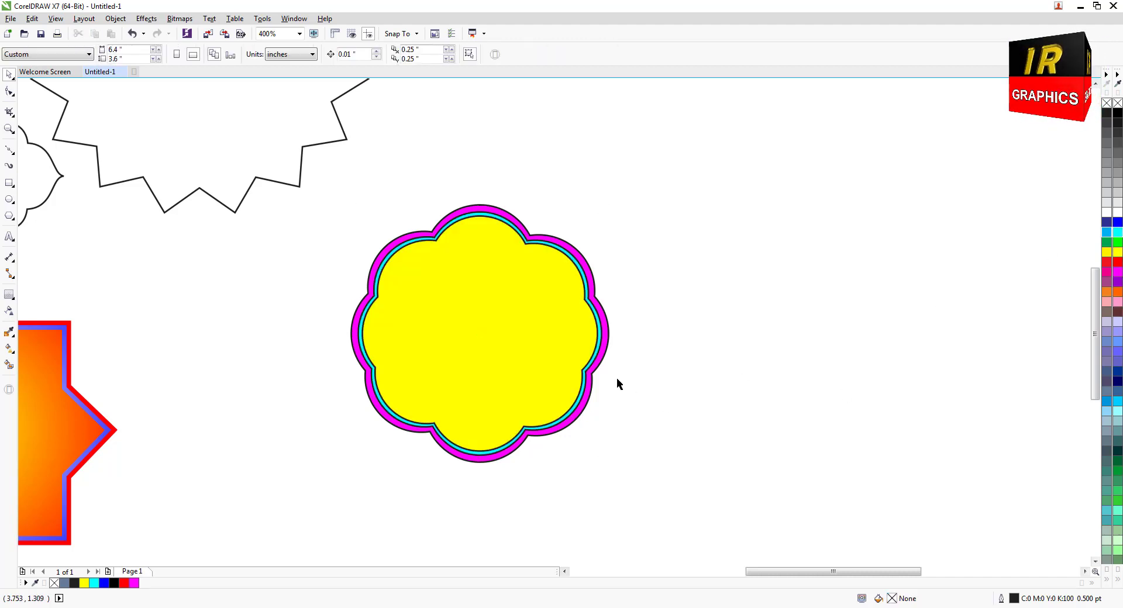
Step: Fill the outermost flower with blue and remove the outlines from all three nested flowers
left_click(602, 352)
left_click(1118, 223)
left_click(788, 343)
left_click_drag(319, 194, 674, 487)
right_click(1115, 103)
left_click(766, 252)
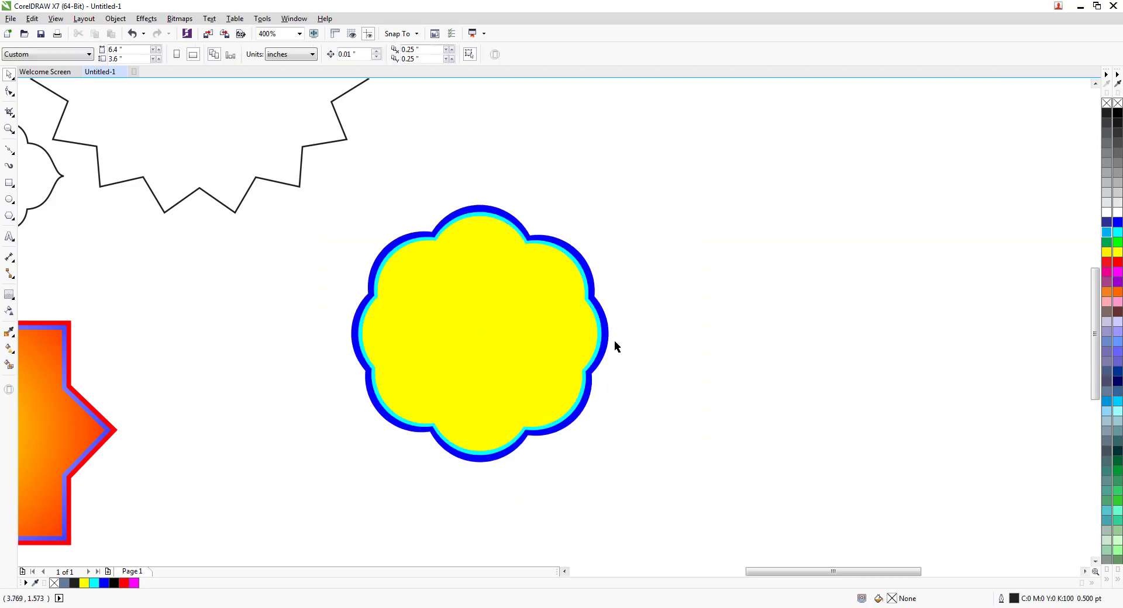
Step: Select all the shapes and enlarge them together from their common centre to about 174%
scroll(602, 344, "down", 2)
left_click_drag(183, 159, 688, 464)
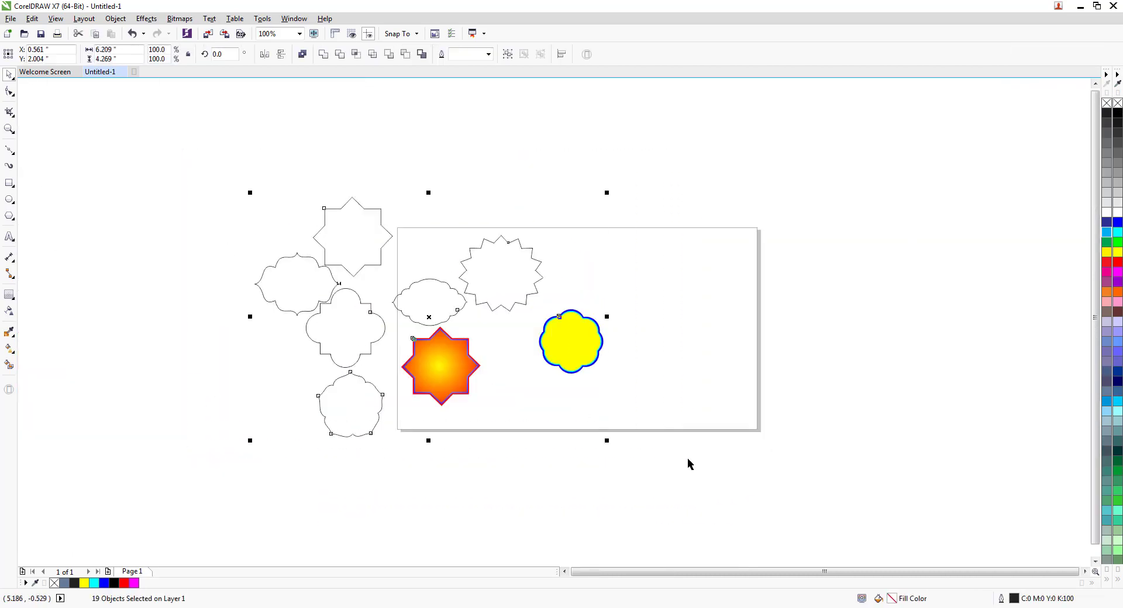
left_click_drag(606, 446, 799, 528)
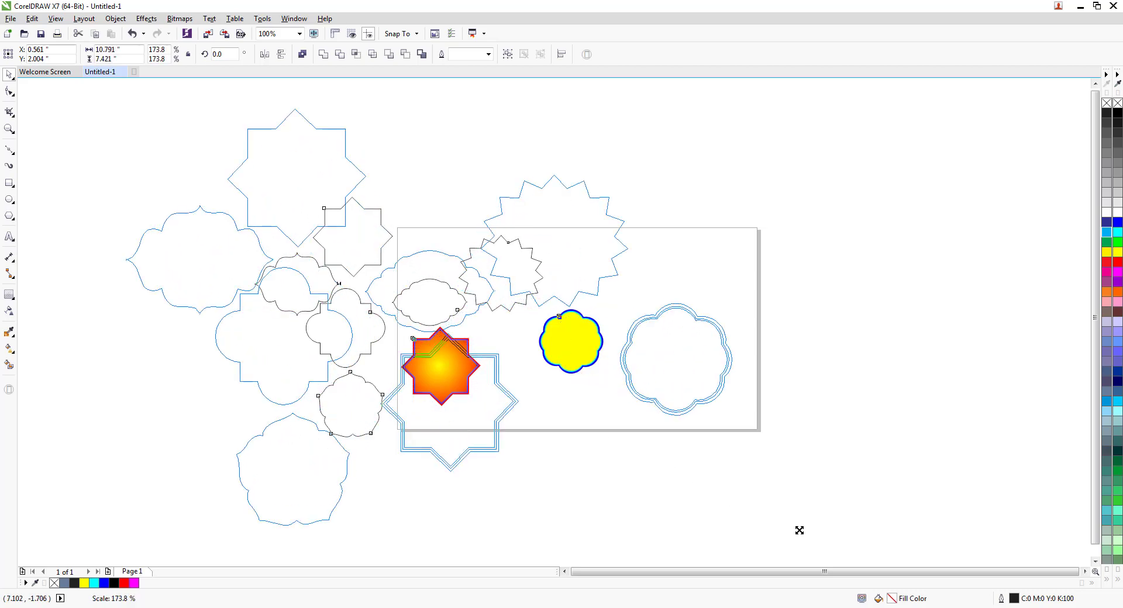
left_click(714, 449)
left_click(268, 607)
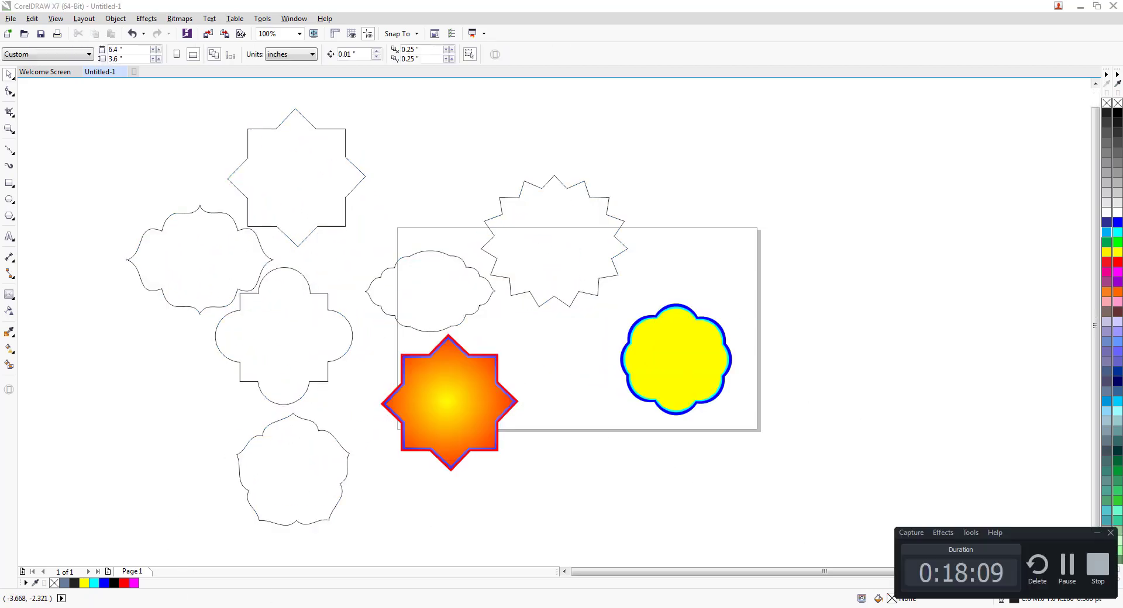